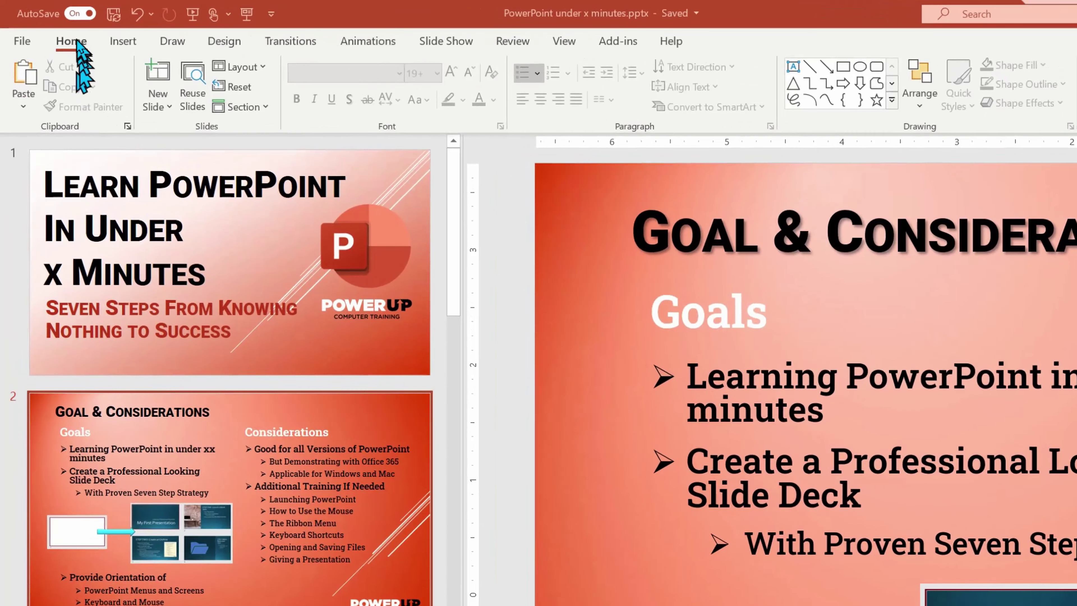
# Browse the Insert, Draw and Design ribbon tabs, then go to the File start page.
pyautogui.click(76, 42)
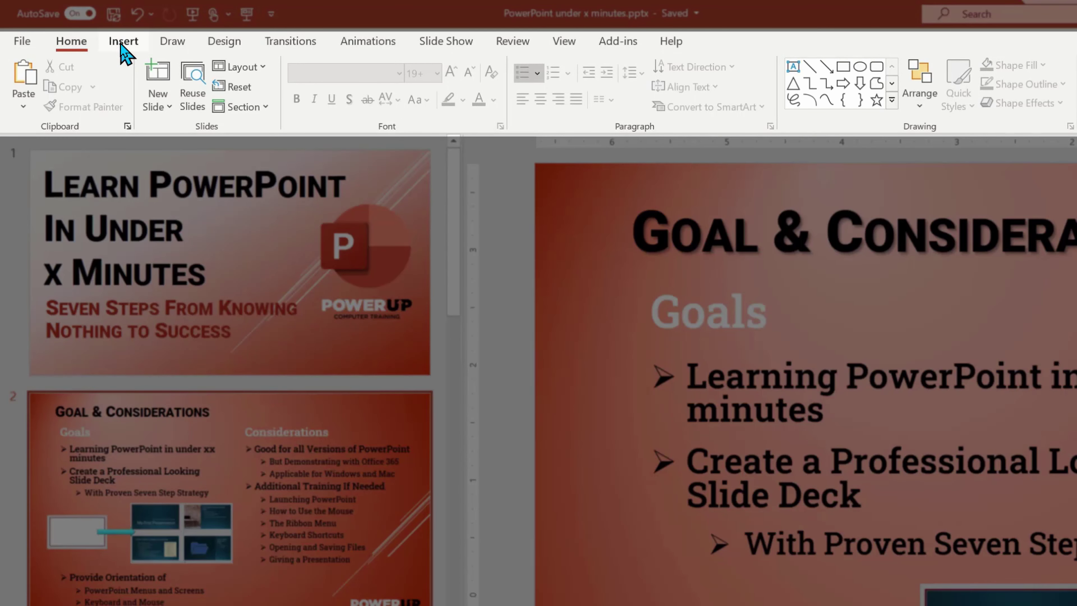
pyautogui.click(121, 43)
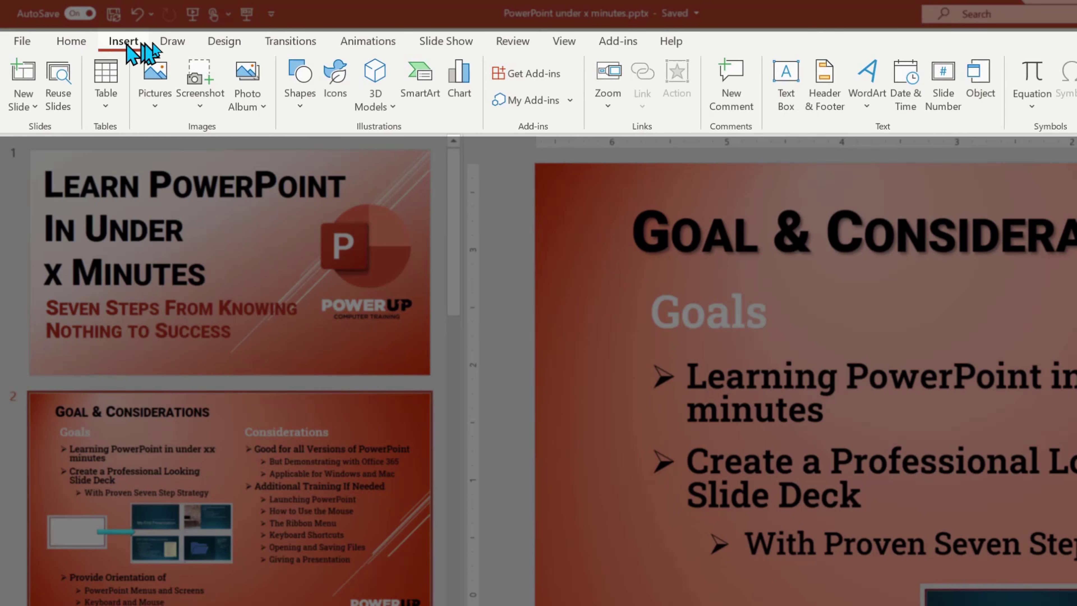
pyautogui.click(182, 42)
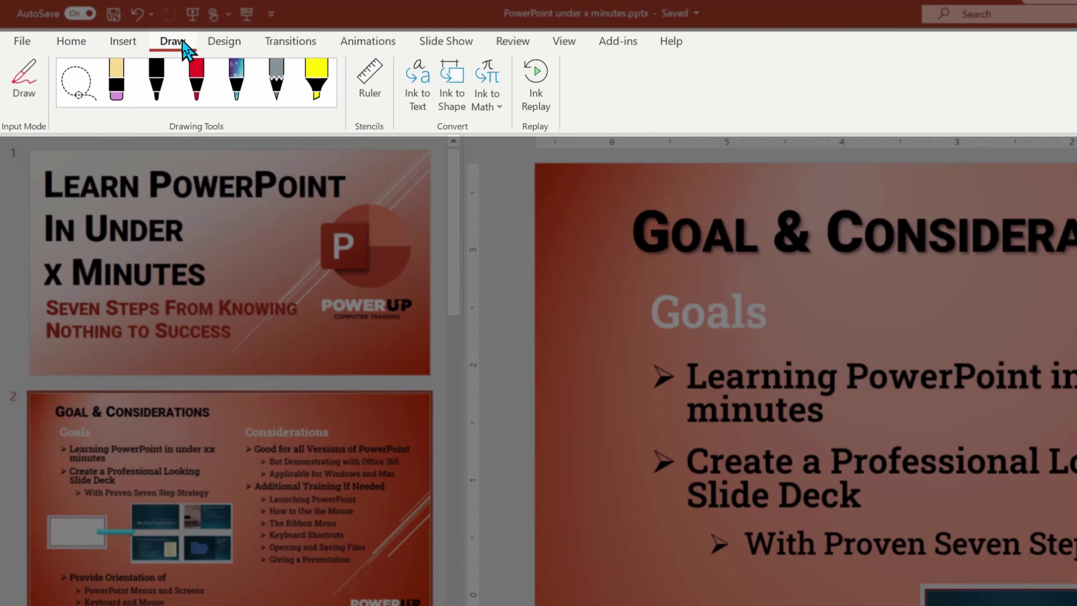
pyautogui.click(238, 47)
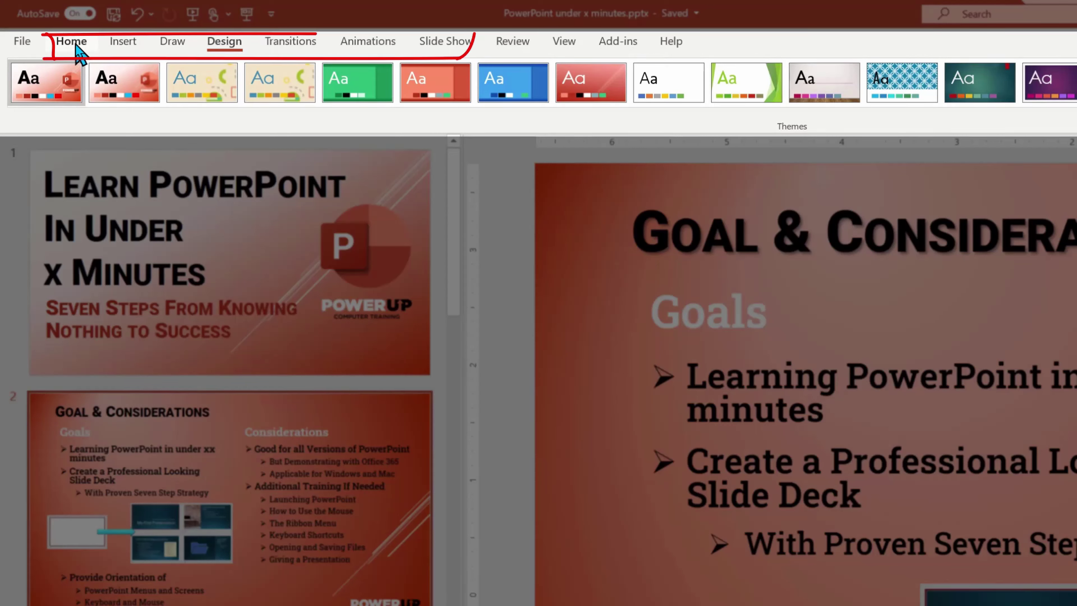
pyautogui.click(22, 41)
# Back on the Goal & Considerations slide, check the Goals text's Font dialog and cancel without changes.
pyautogui.click(23, 49)
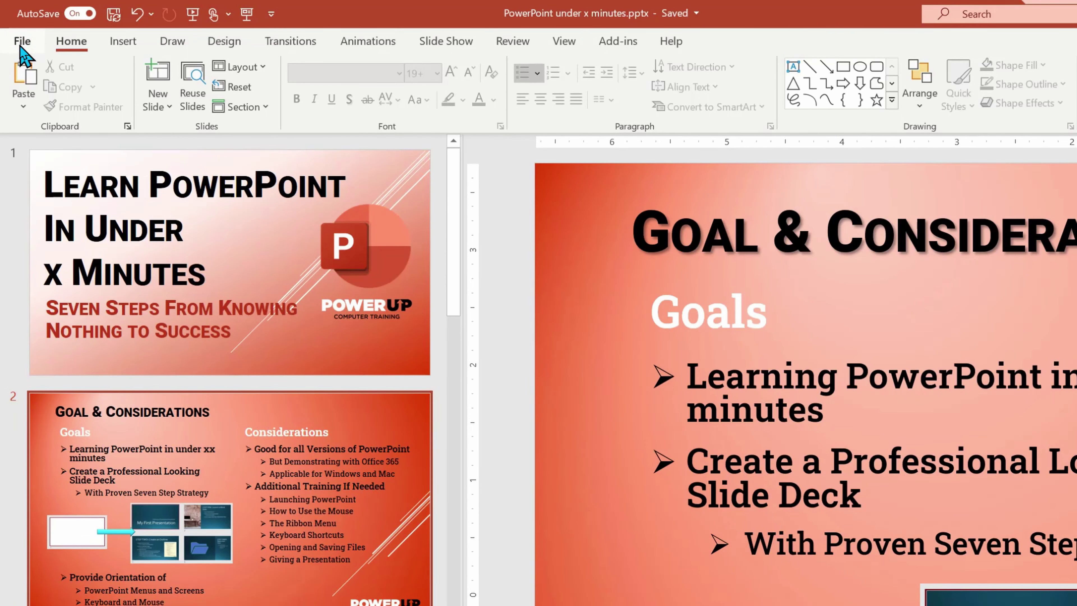
pyautogui.click(78, 40)
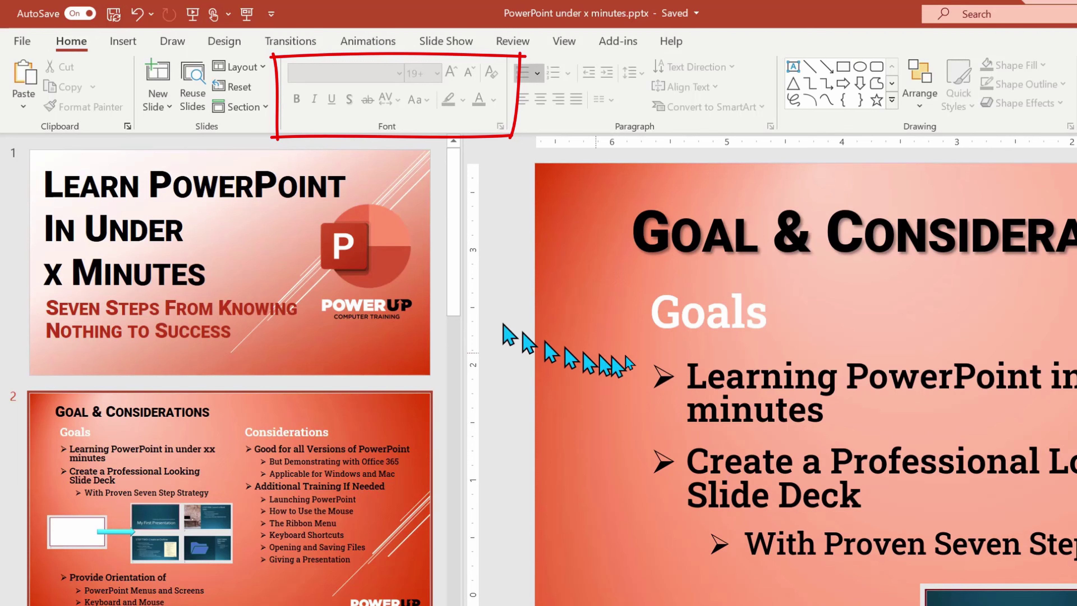
pyautogui.click(740, 374)
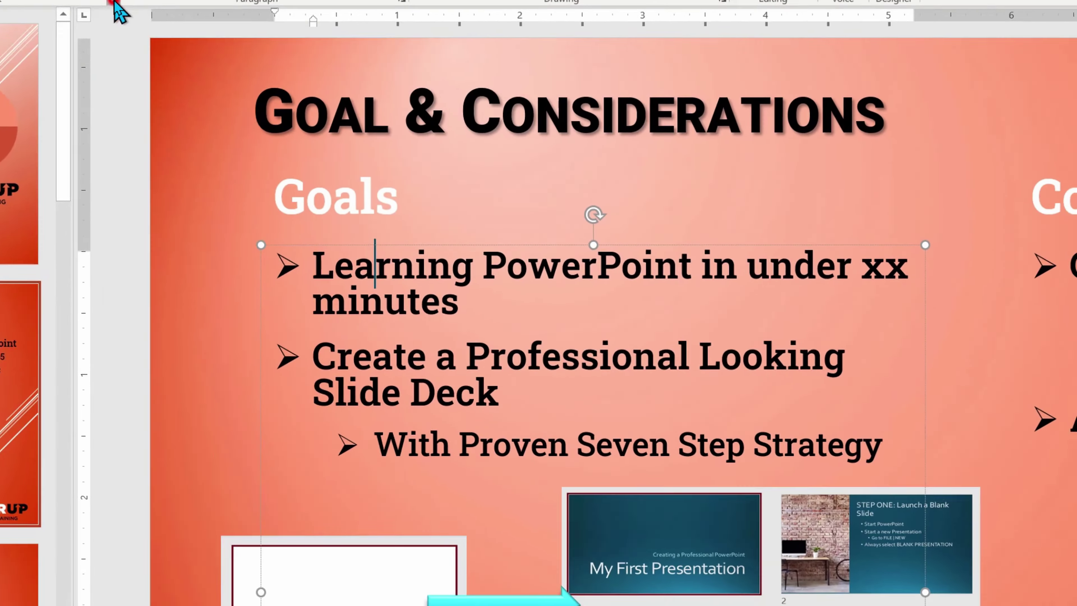
pyautogui.click(114, 2)
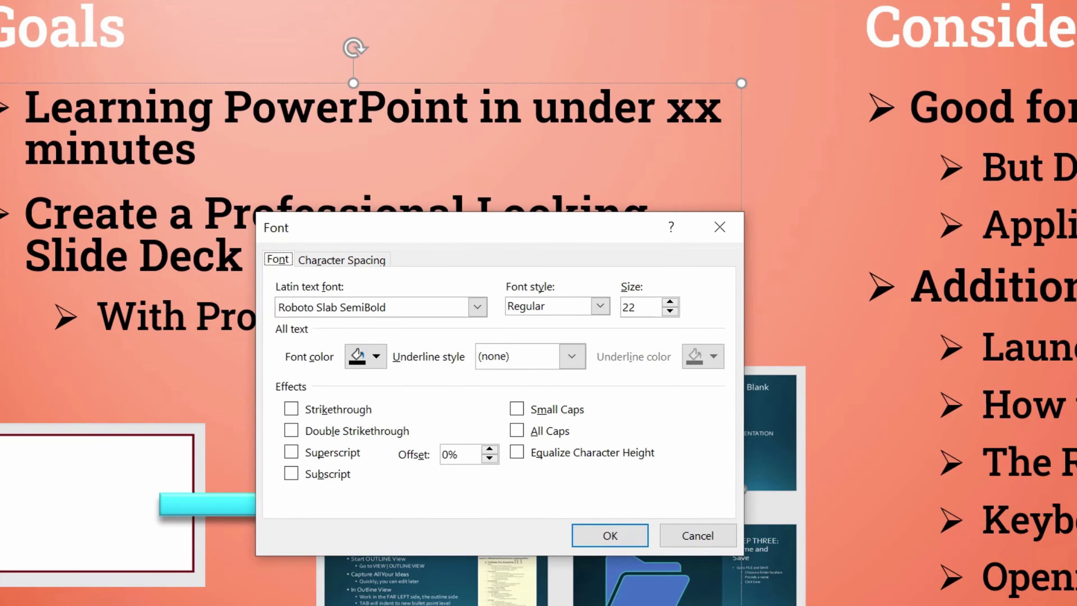
pyautogui.click(695, 537)
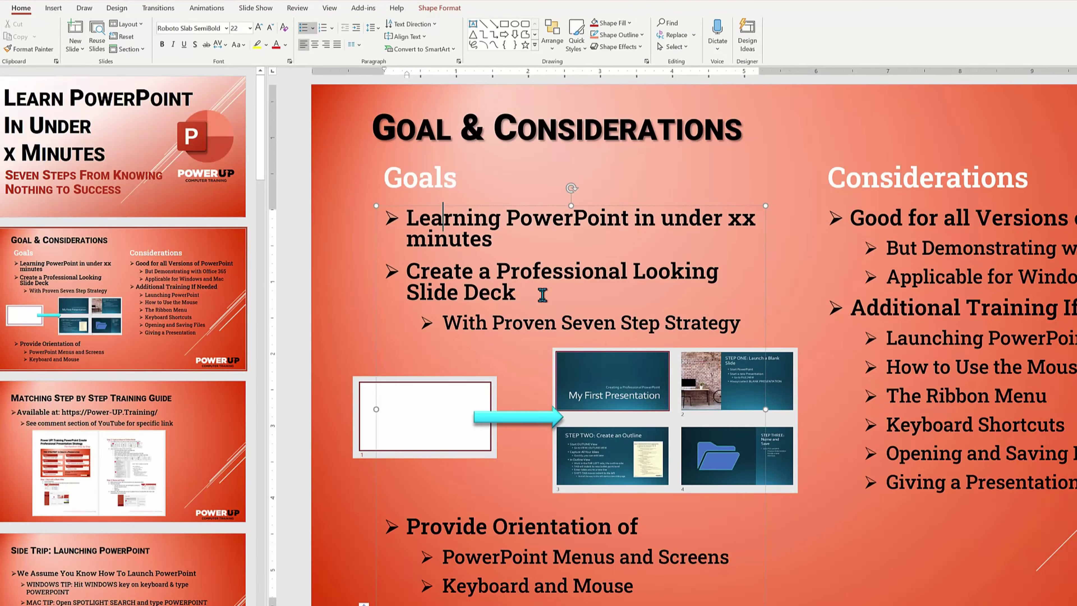
pyautogui.click(347, 279)
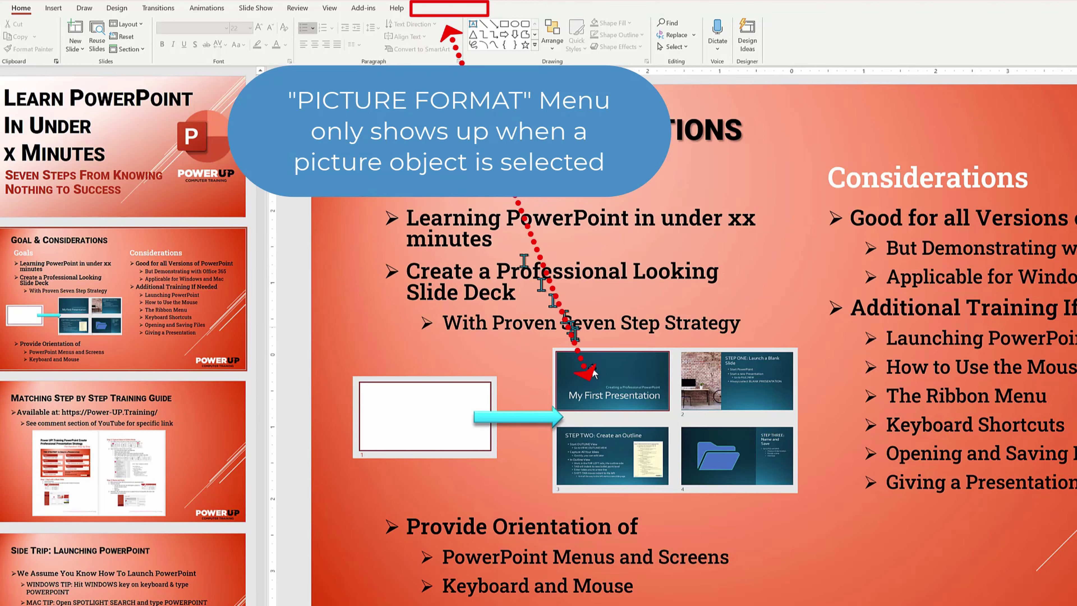
pyautogui.click(603, 382)
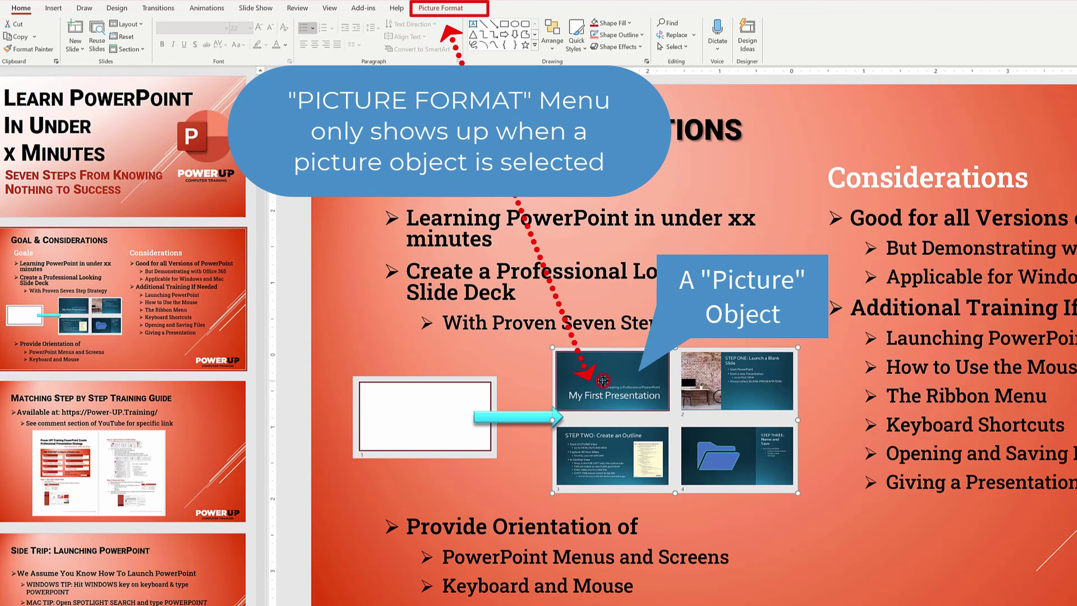
pyautogui.click(440, 13)
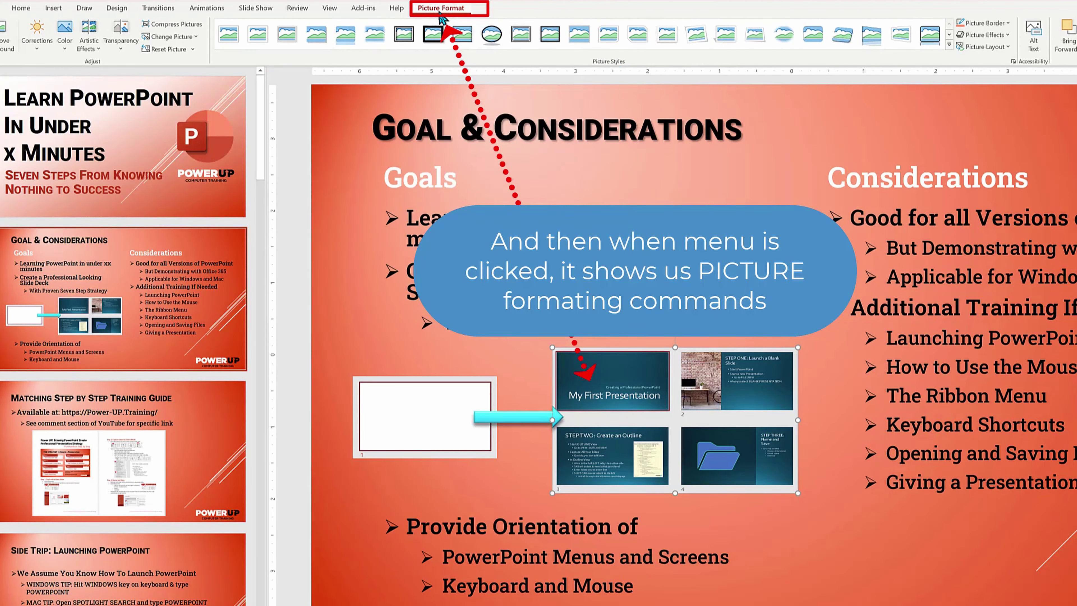
pyautogui.click(433, 216)
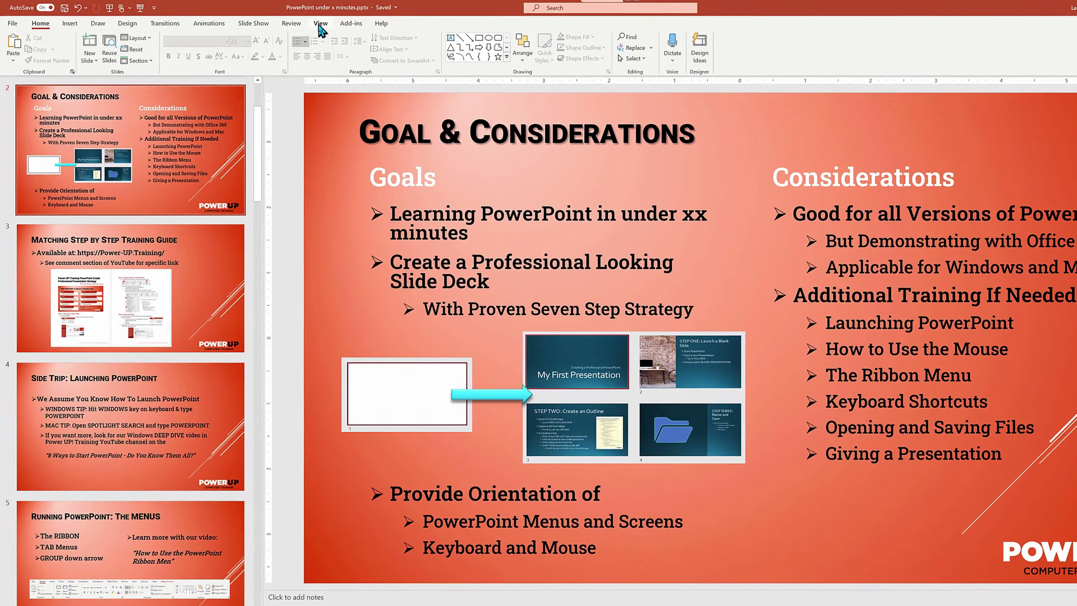
# Switch to the View ribbon tab to see the presentation view options.
pyautogui.click(320, 24)
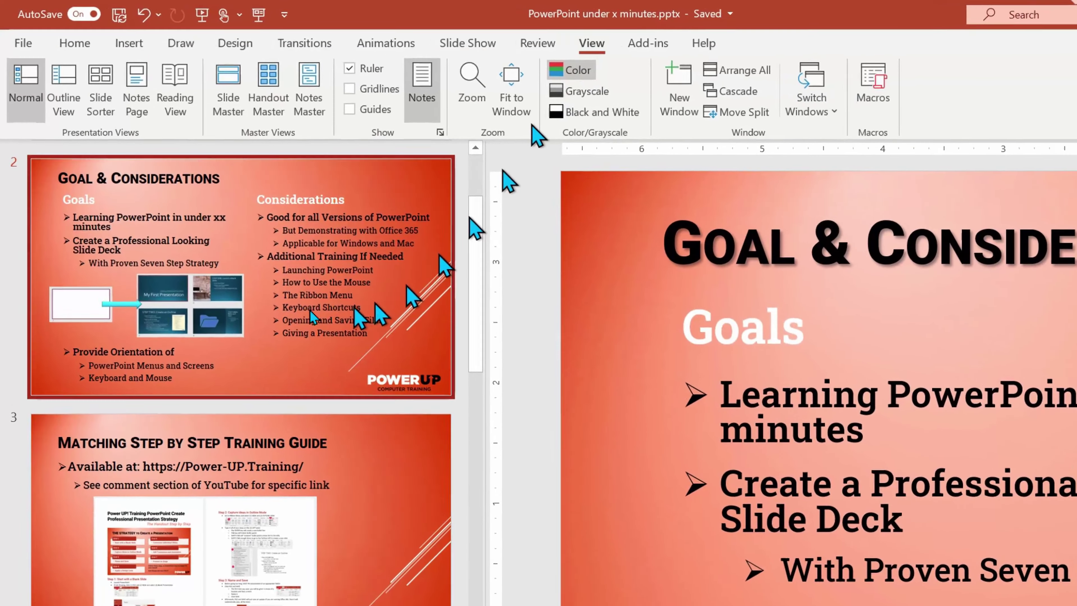
# Browse the outline, jumping to the Side Trip and Running PowerPoint: The Menus slides, then open Slide Sorter.
pyautogui.click(67, 80)
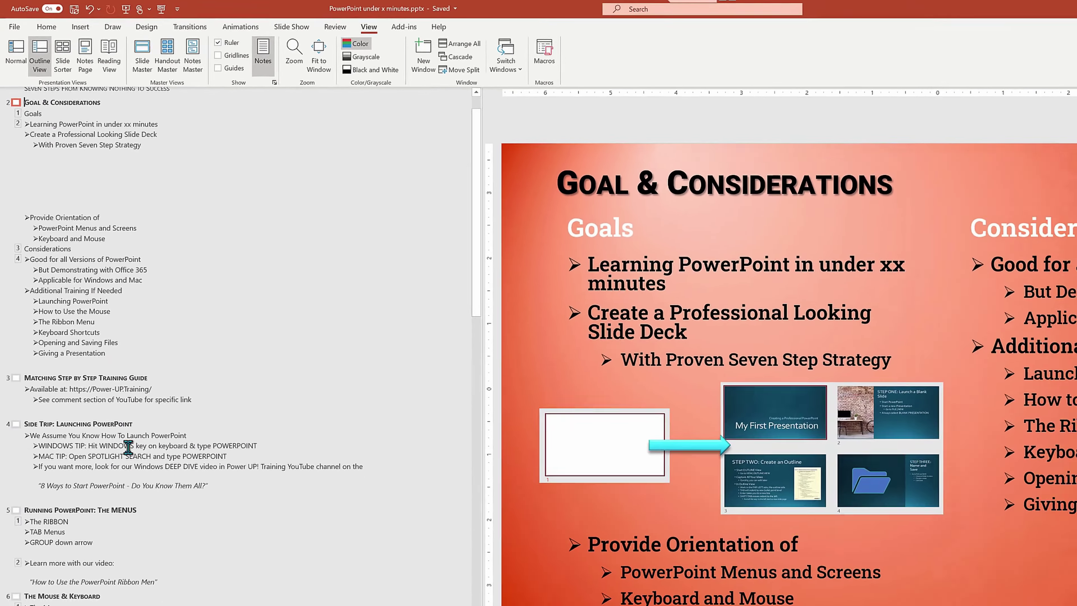
pyautogui.click(127, 446)
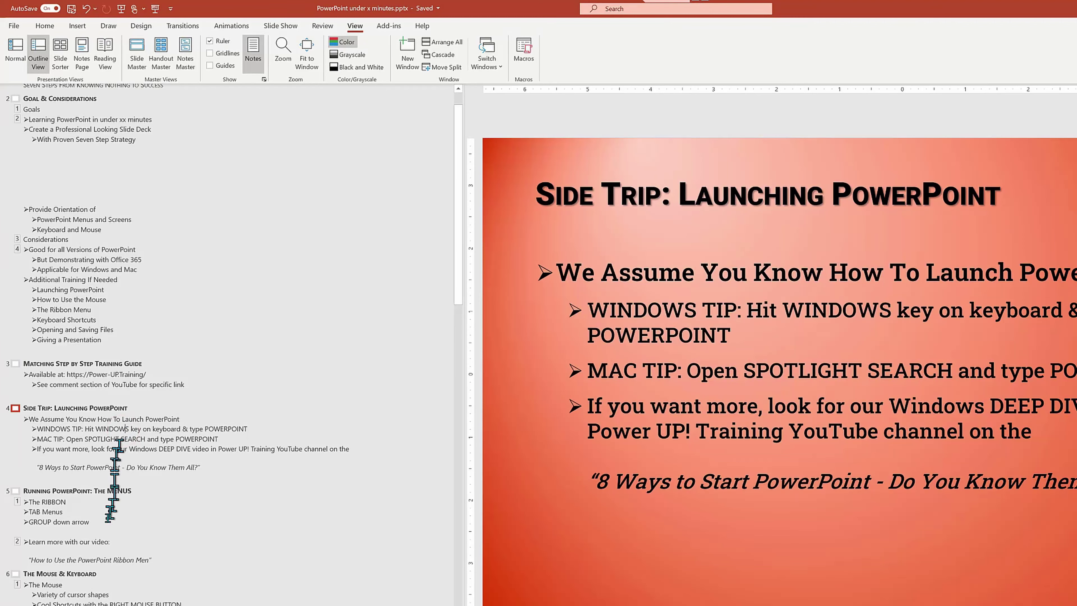
pyautogui.click(56, 519)
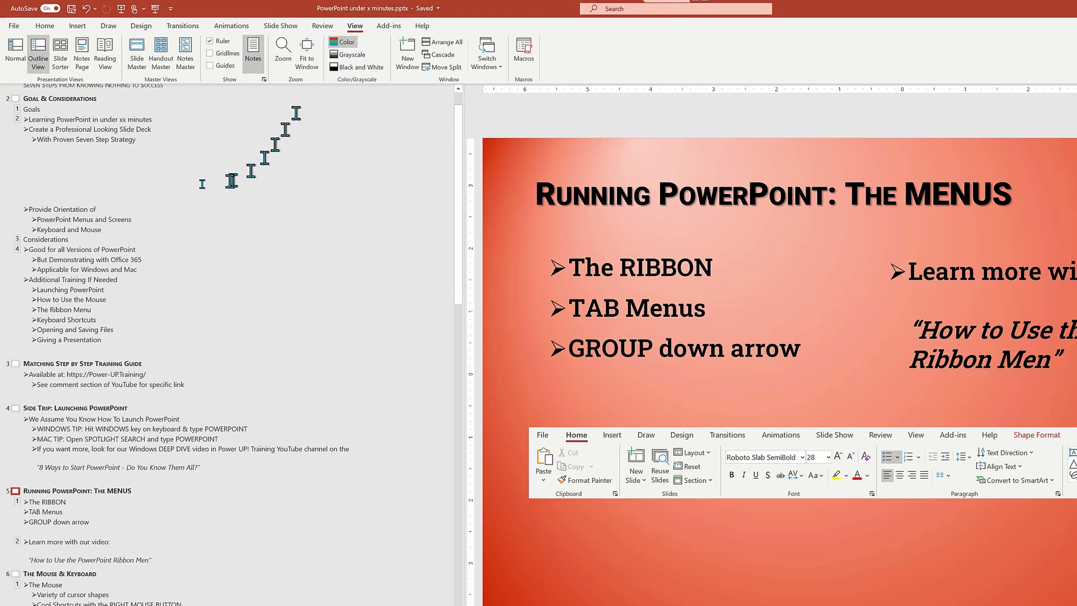
pyautogui.click(60, 53)
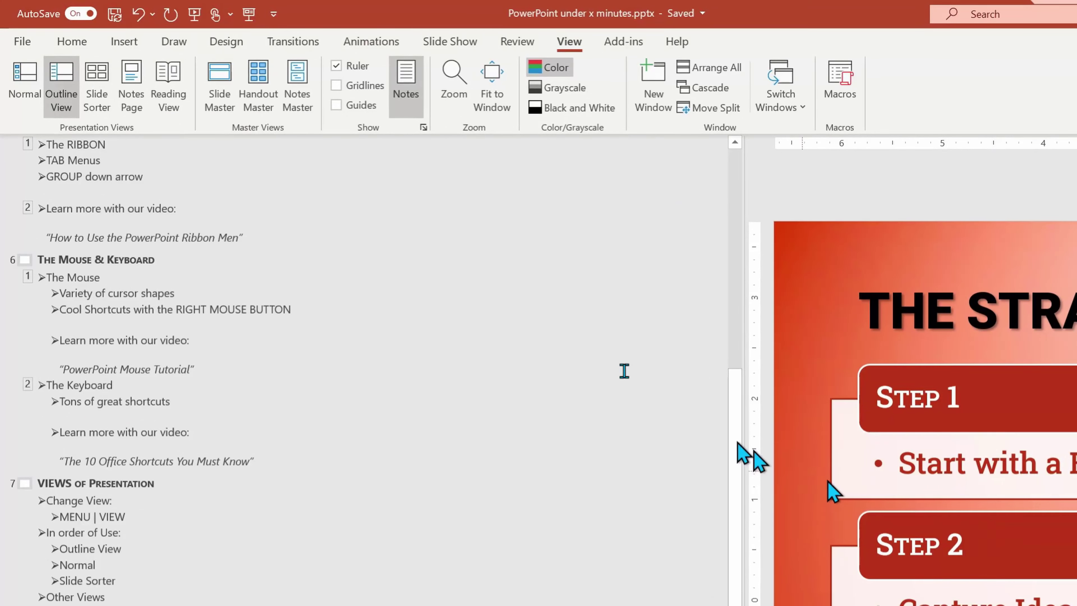
# Go to the File start page offering Blank Presentation and recent presentations.
pyautogui.click(22, 41)
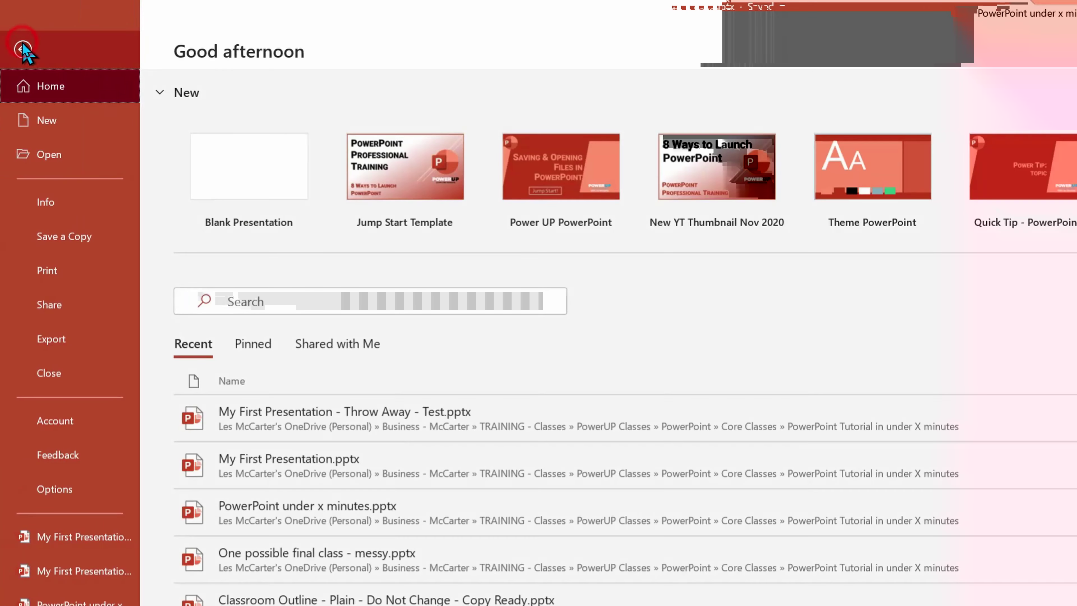
# Create a new blank presentation, Presentation2, from New and show the View tab.
pyautogui.click(32, 119)
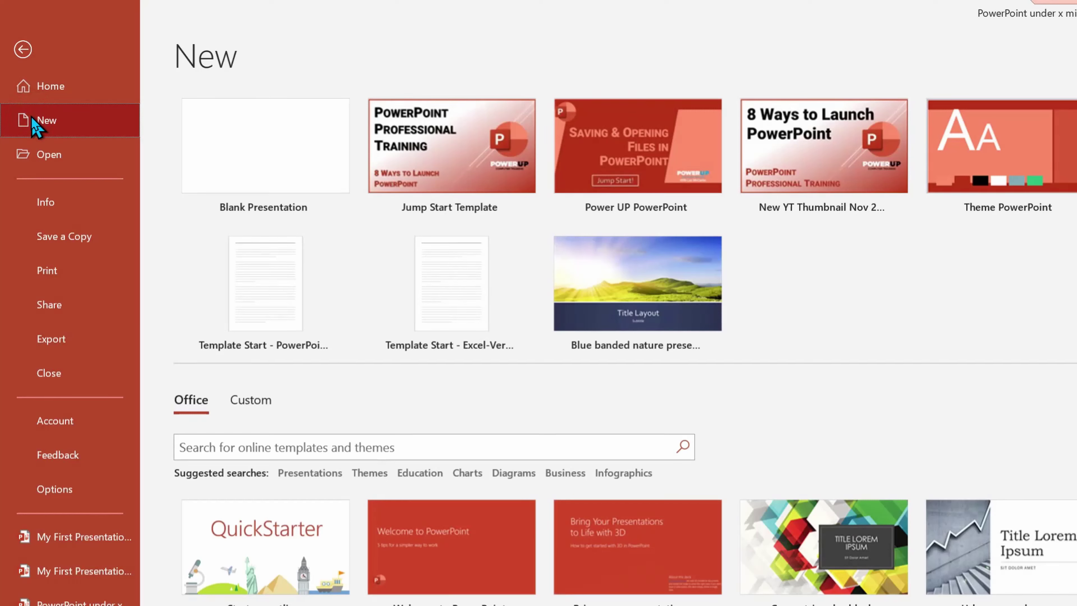
pyautogui.click(261, 139)
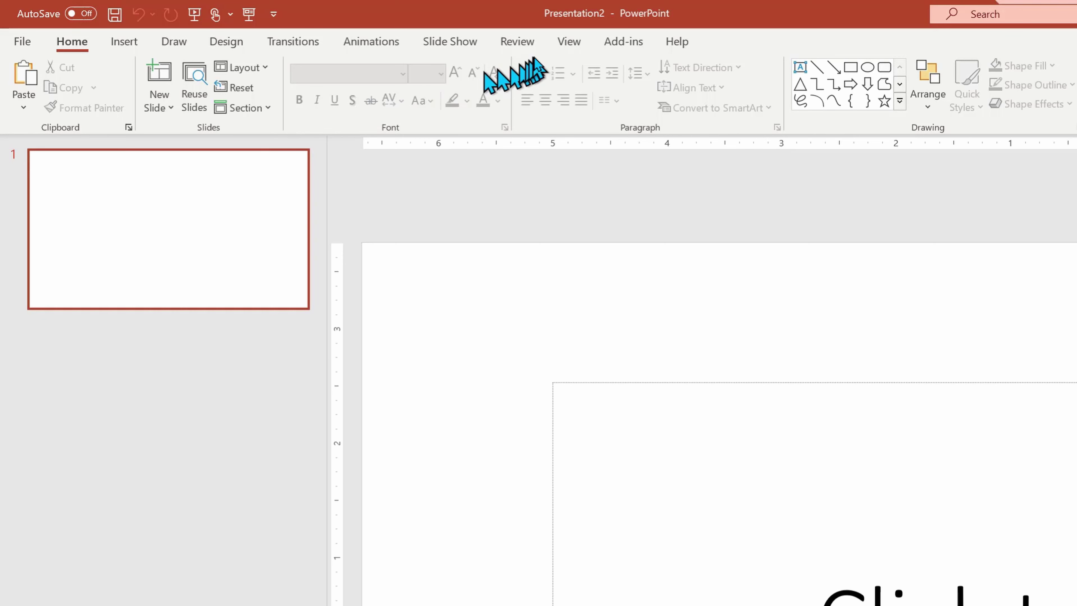
pyautogui.click(570, 42)
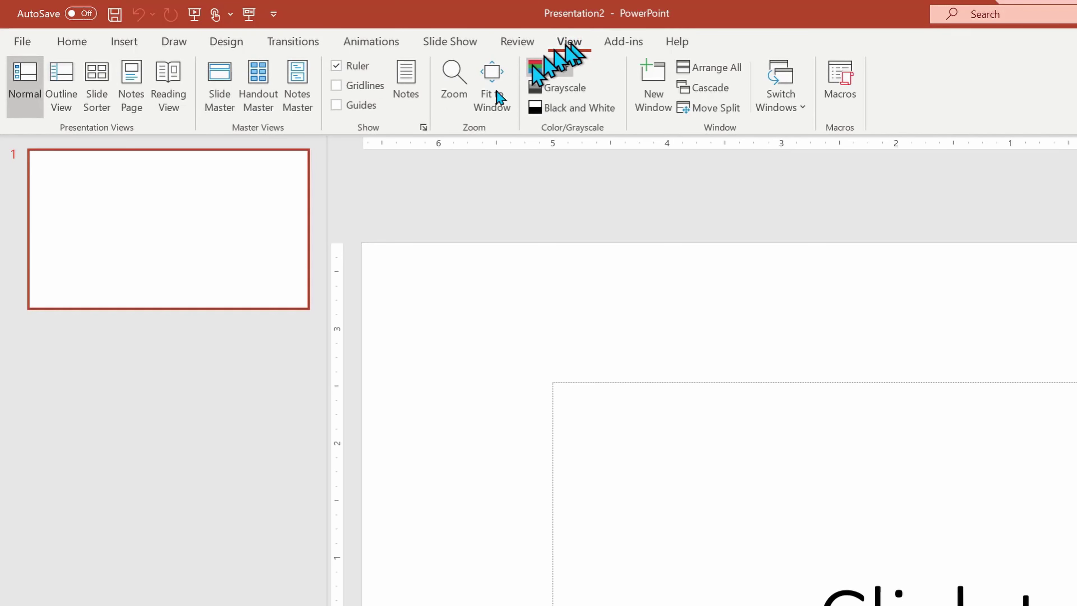
# In Outline View, title slide 1 'My First Presentation' with subtitle 'Creating a Professional PowerPoint Slide Deck'.
pyautogui.click(60, 75)
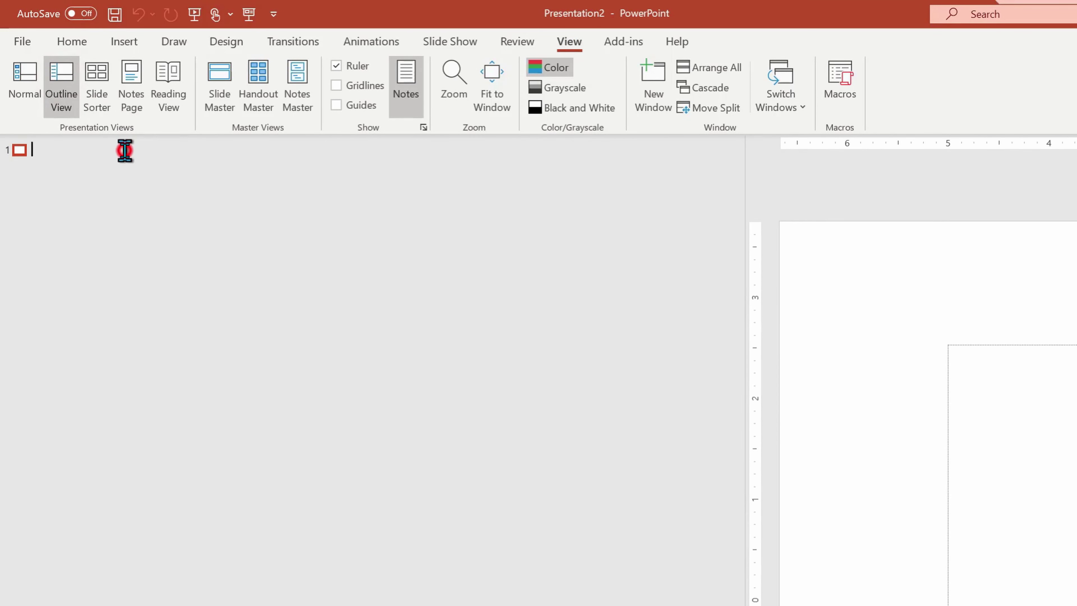
pyautogui.click(124, 150)
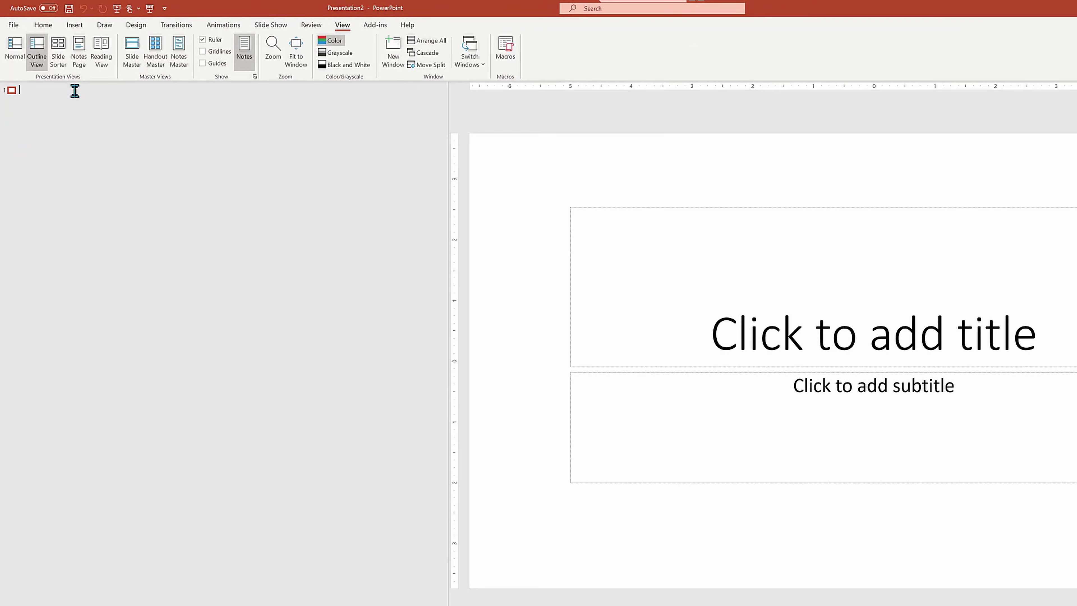
pyautogui.write('My')
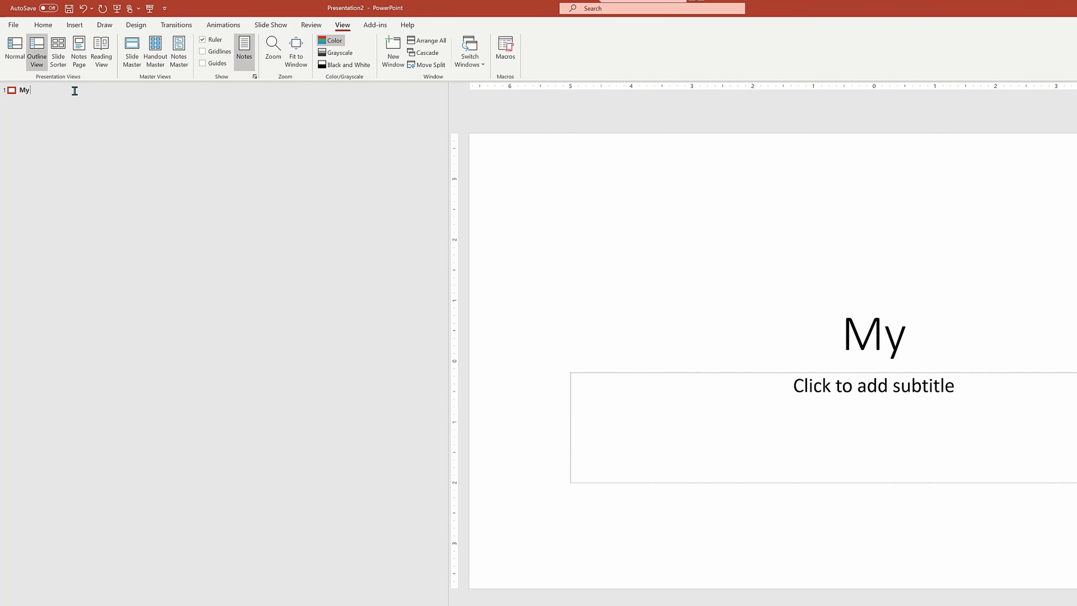
pyautogui.write(' First')
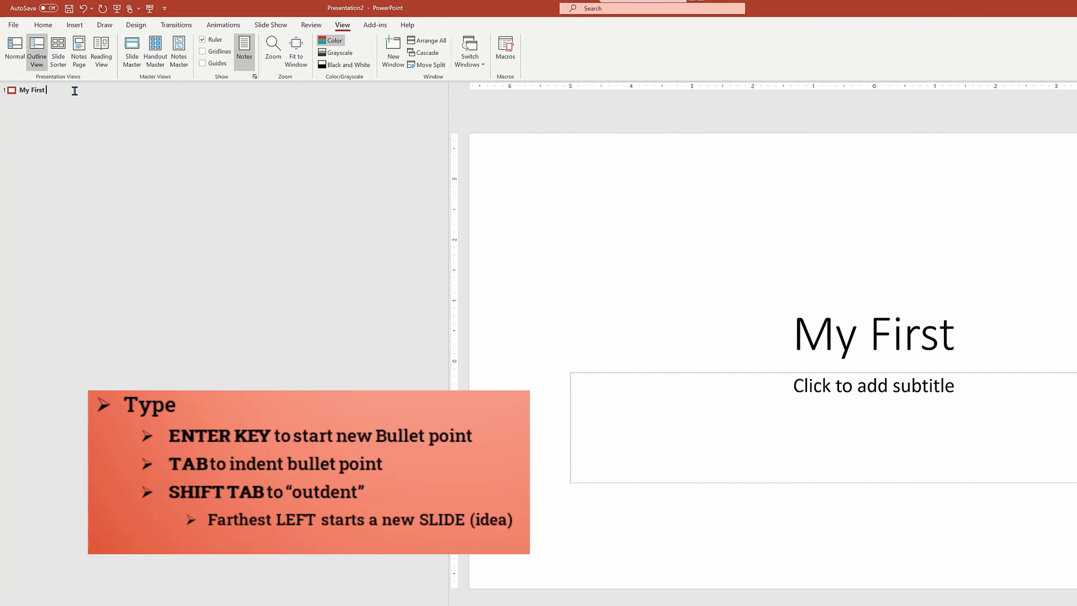
pyautogui.write(' Presentation')
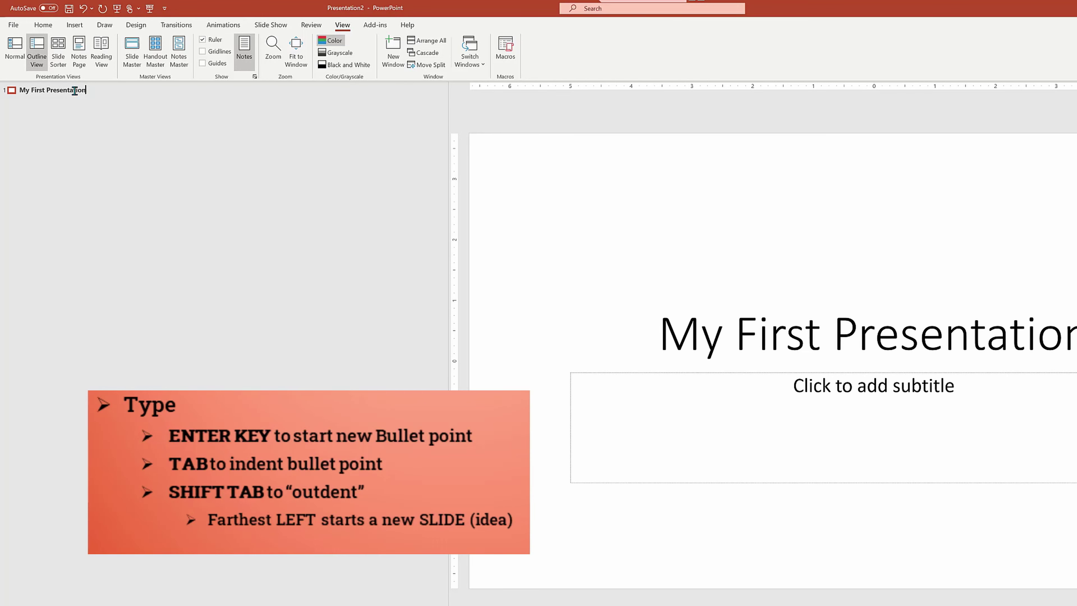
pyautogui.press('Return')
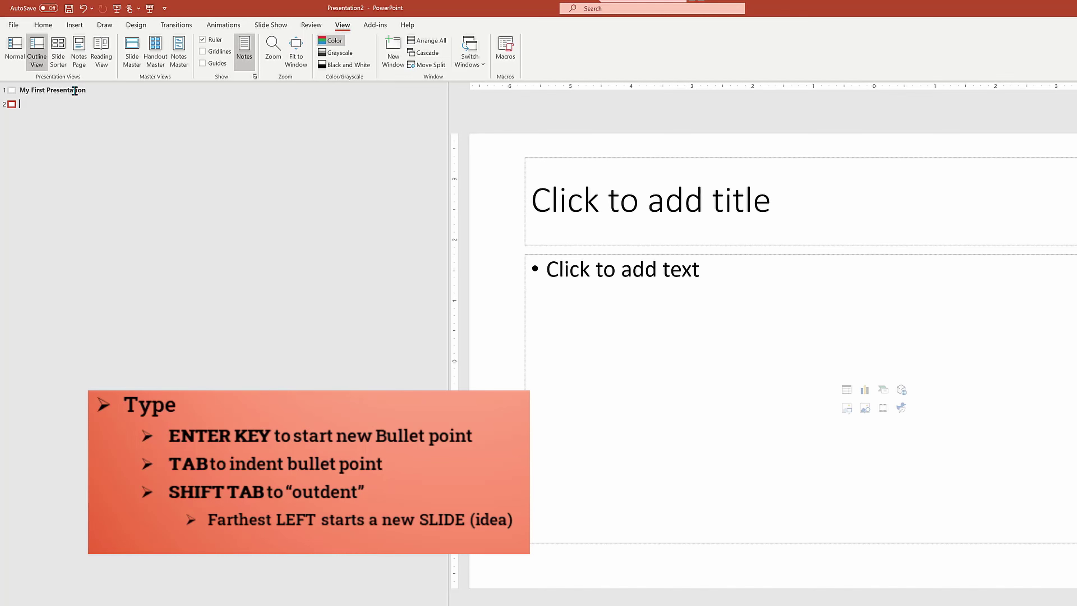
pyautogui.press('Tab')
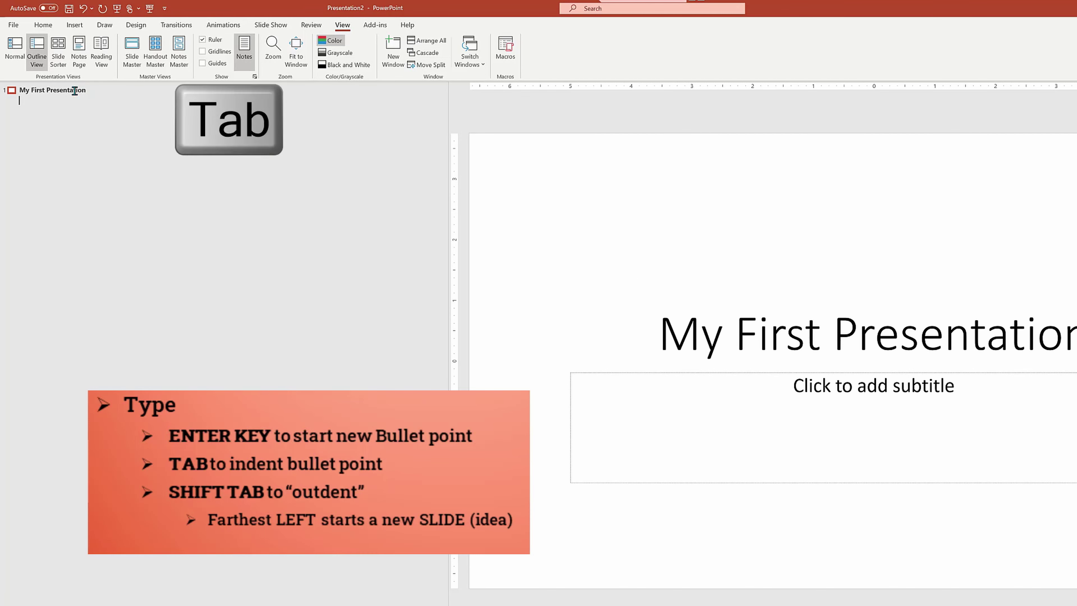
pyautogui.write('Creating')
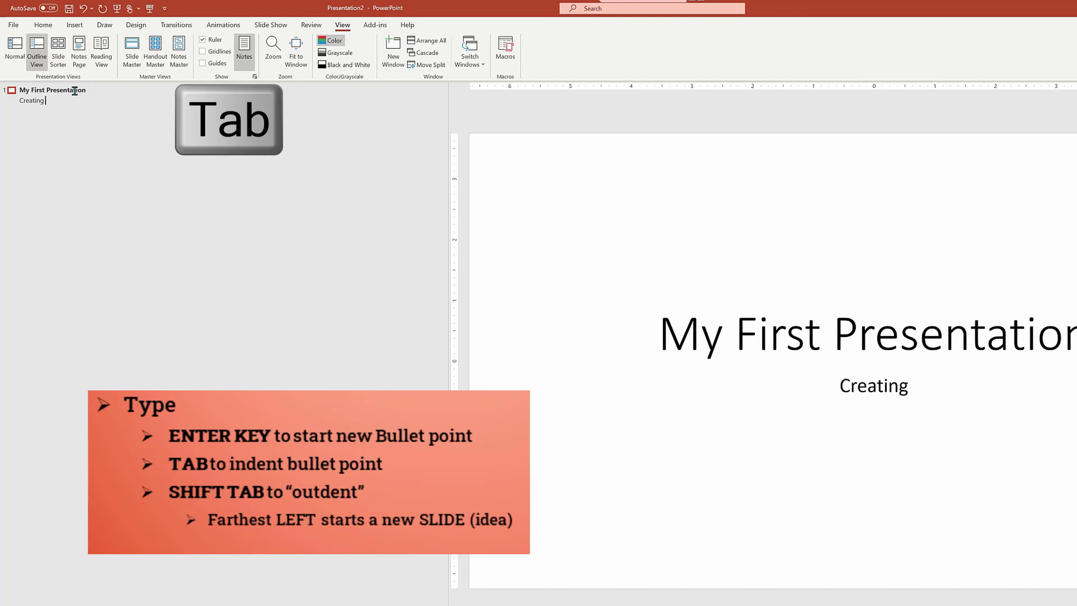
pyautogui.write(' a Profes')
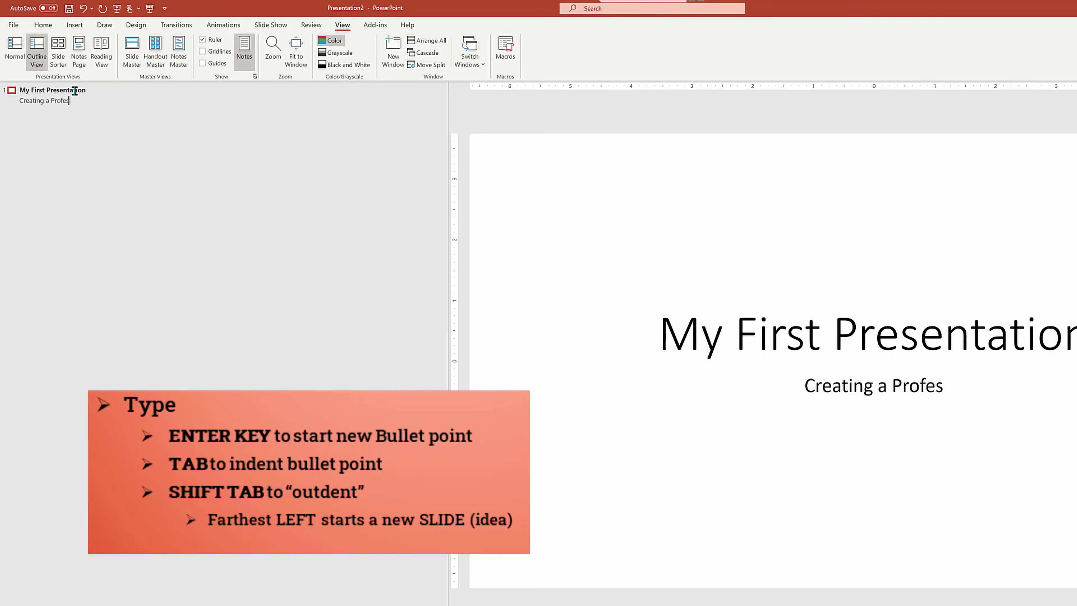
pyautogui.write('sional PowerPoint')
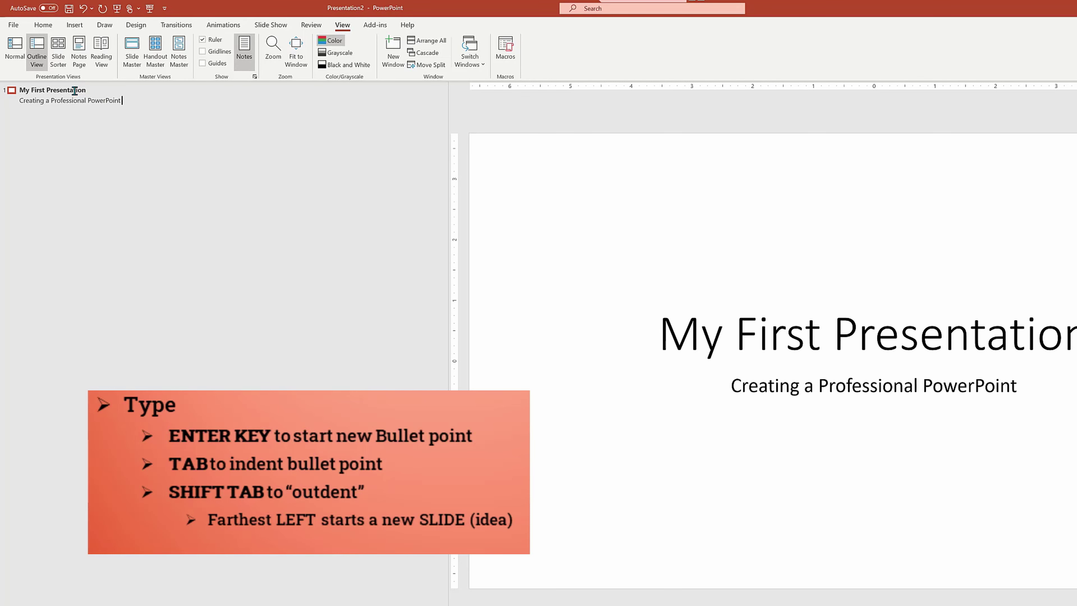
pyautogui.write('Slide De')
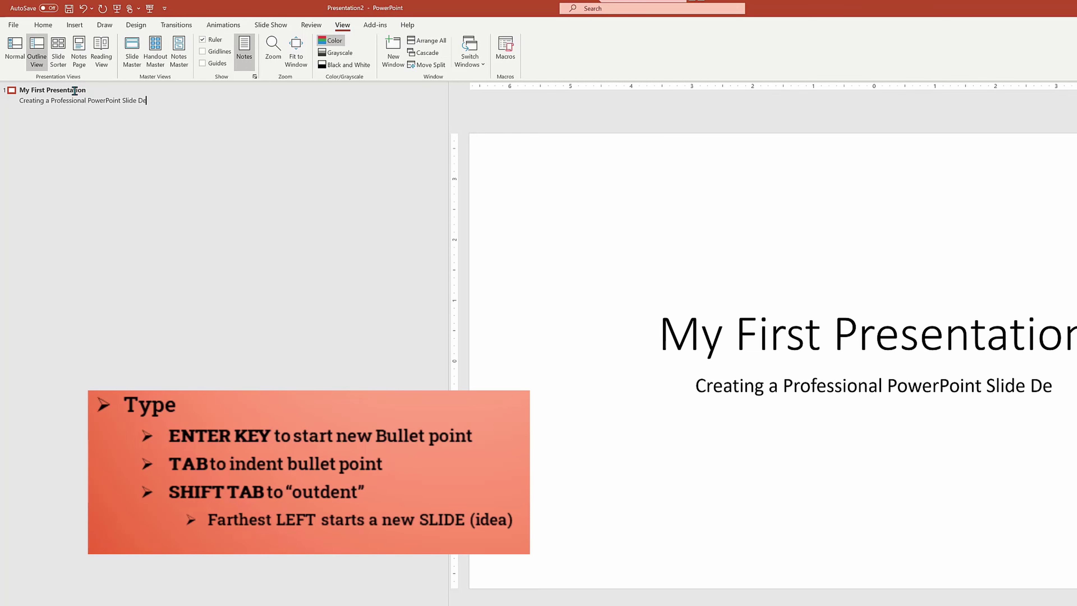
pyautogui.write('ck')
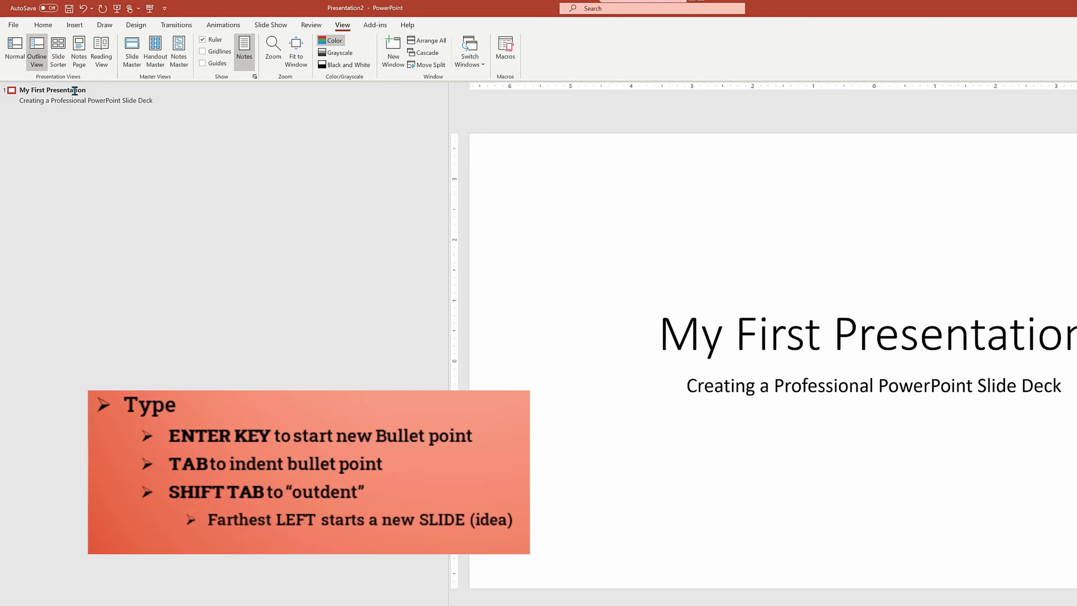
pyautogui.press('Return')
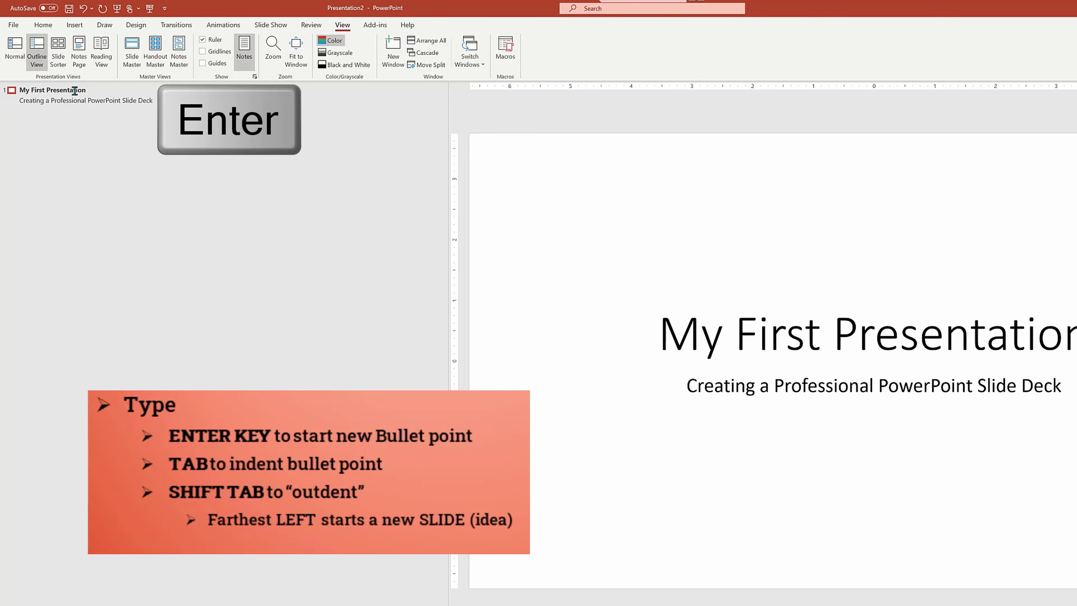
# Add slide 2 'STEP ONE: Launch a Blank Slide' with Launch PowerPoint, FILE | NEW and BLANK PRESENTATION bullets.
pyautogui.hotkey('shift', 'Tab')
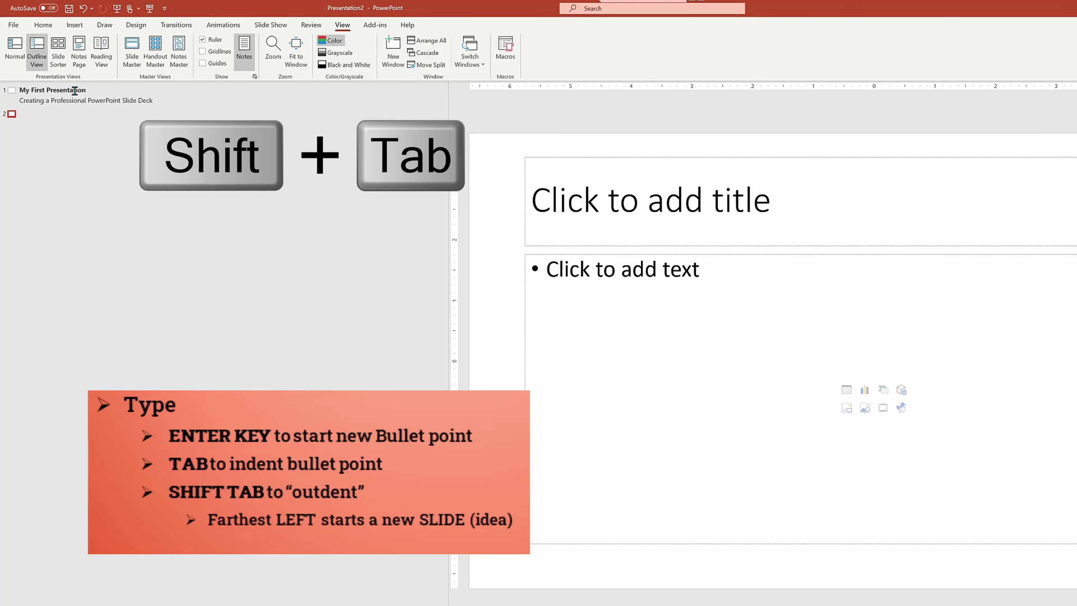
pyautogui.write('STEP ONE')
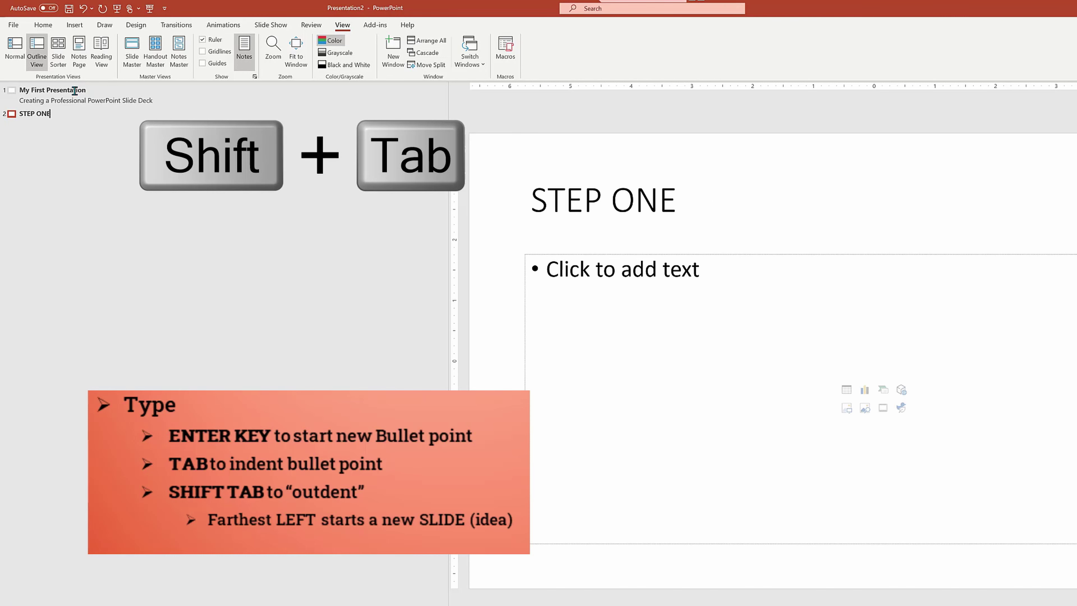
pyautogui.write(': Lau')
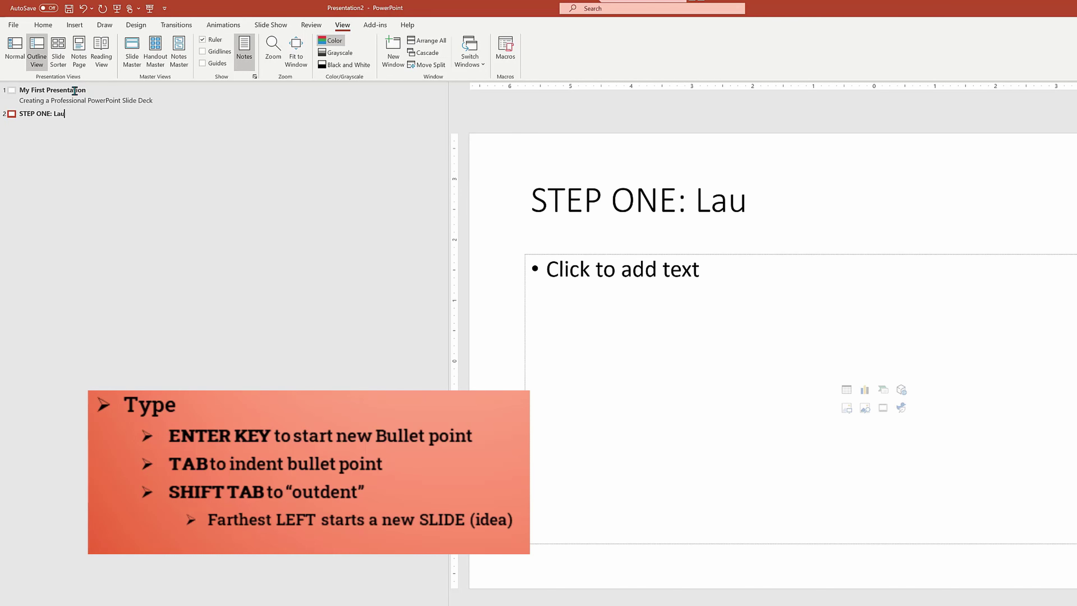
pyautogui.write('nch a Bl')
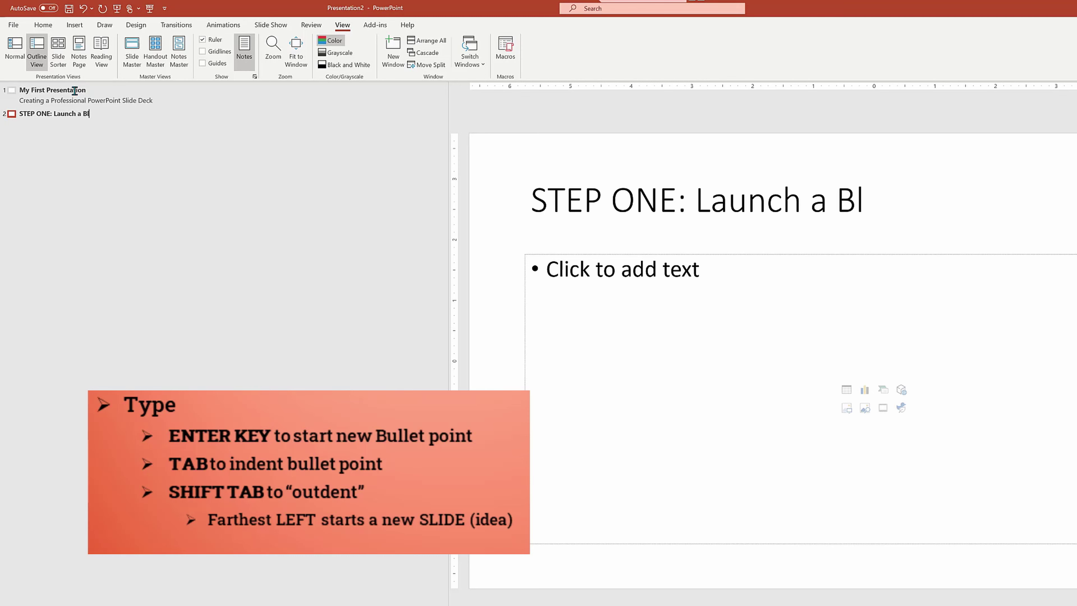
pyautogui.write('ank Slide')
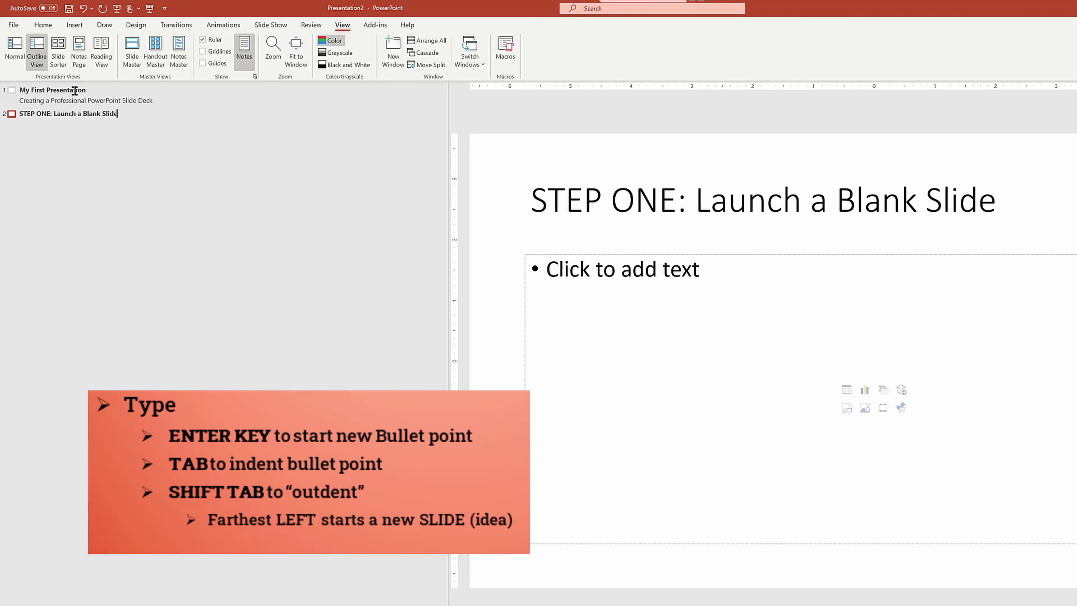
pyautogui.press('Return')
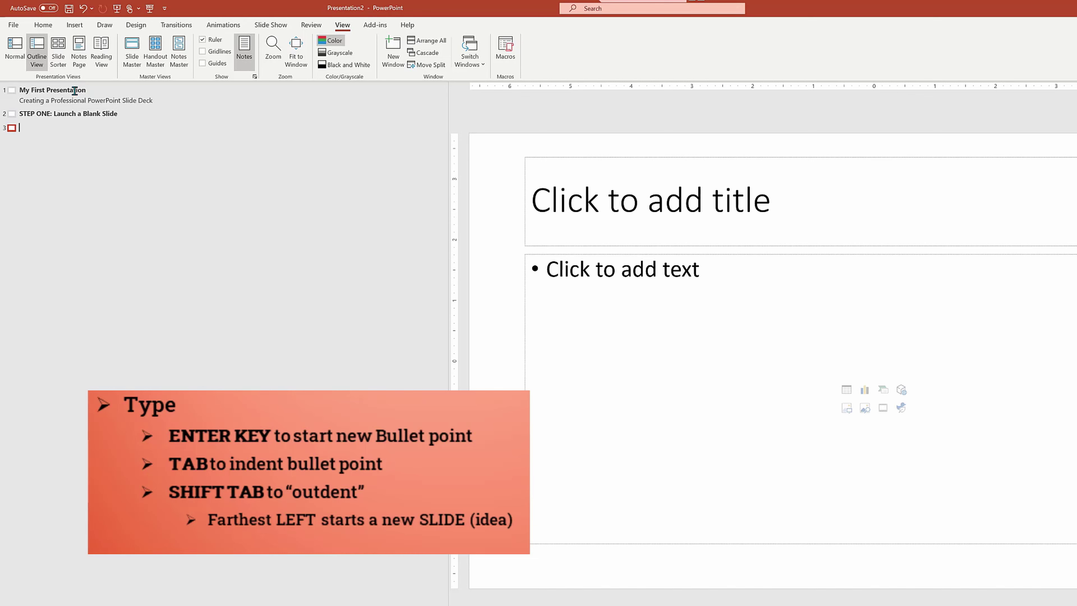
pyautogui.press('Tab')
pyautogui.write('Launch')
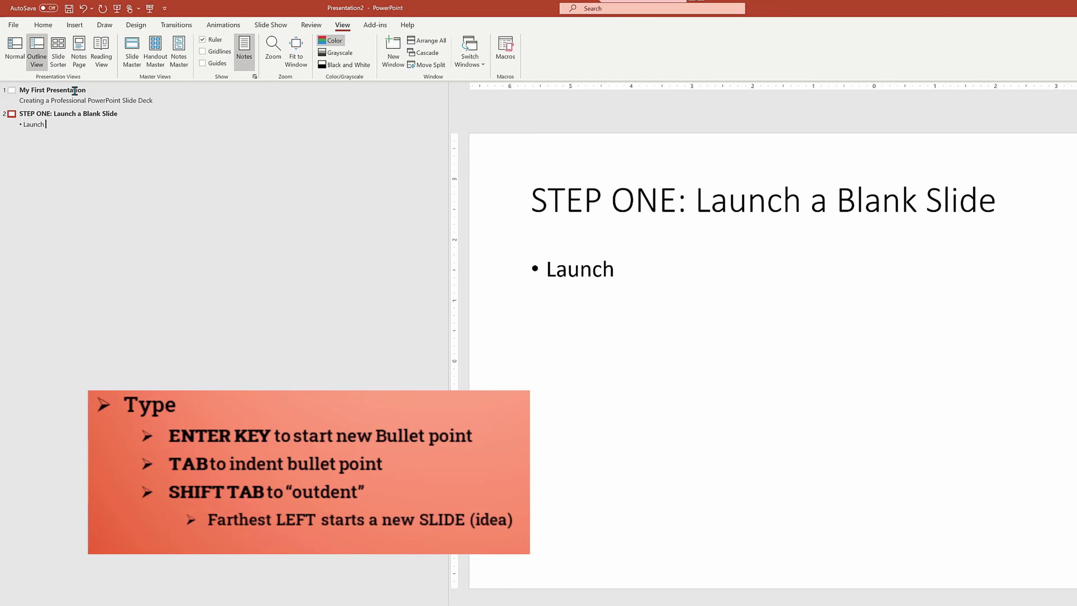
pyautogui.write(' PowerPoint ')
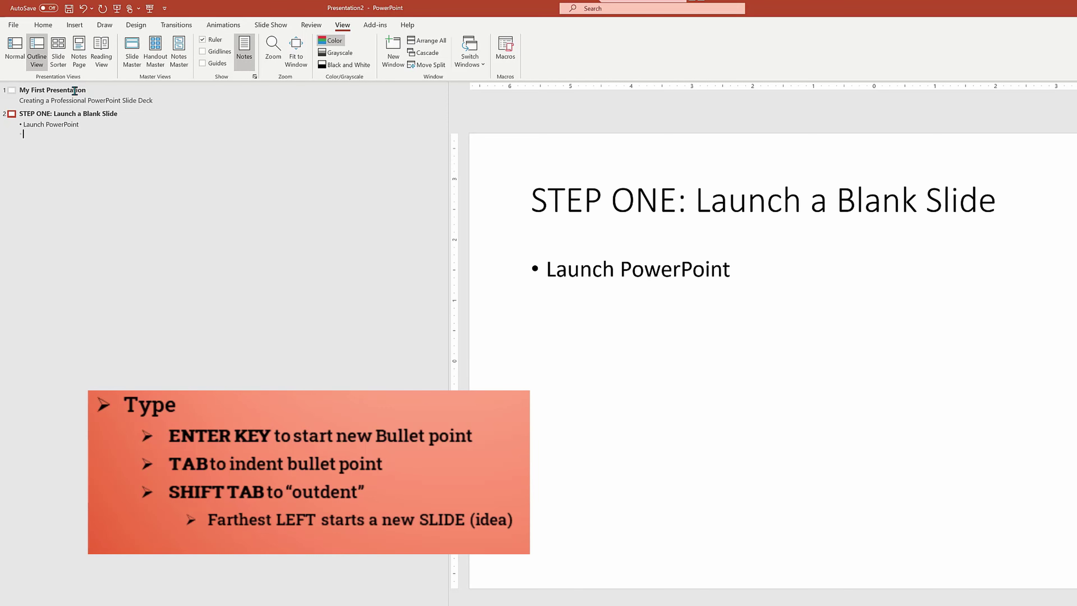
pyautogui.write('Start a new')
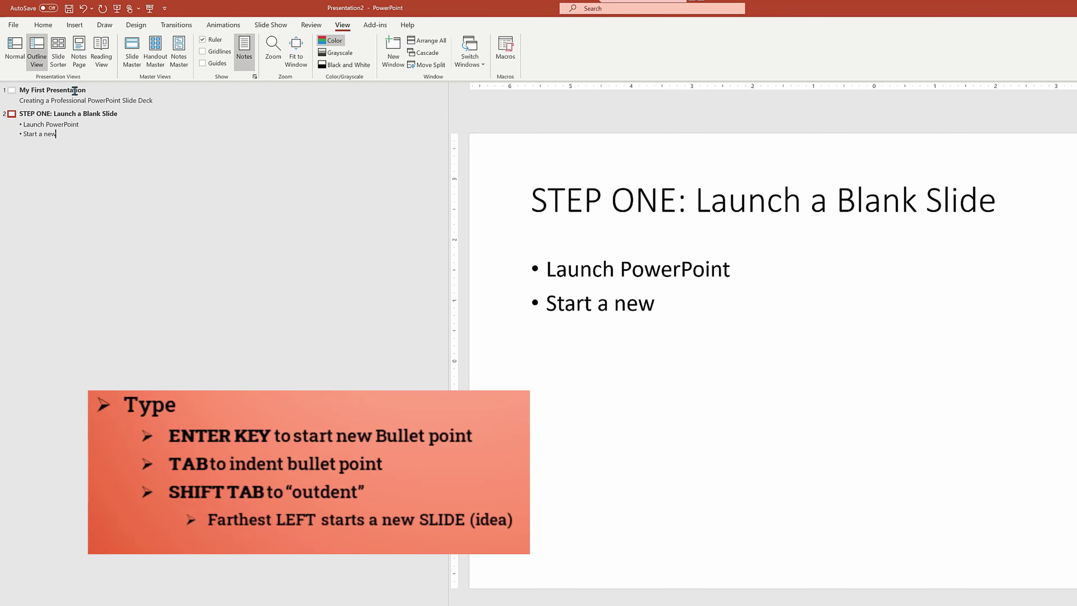
pyautogui.write(' Presentation')
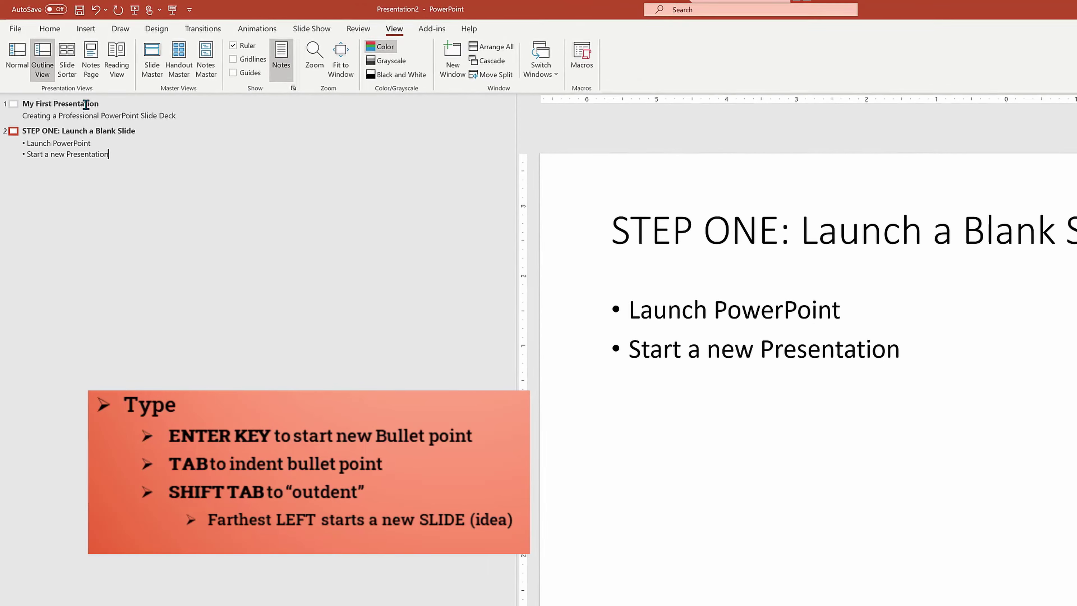
pyautogui.press('Return')
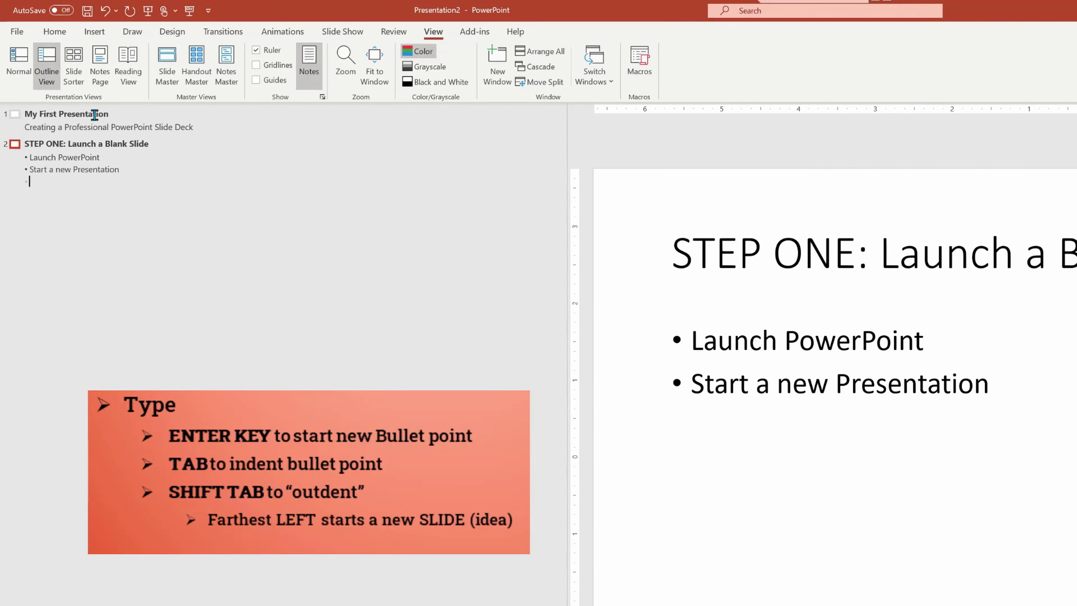
pyautogui.press('Tab')
pyautogui.write('Go to ')
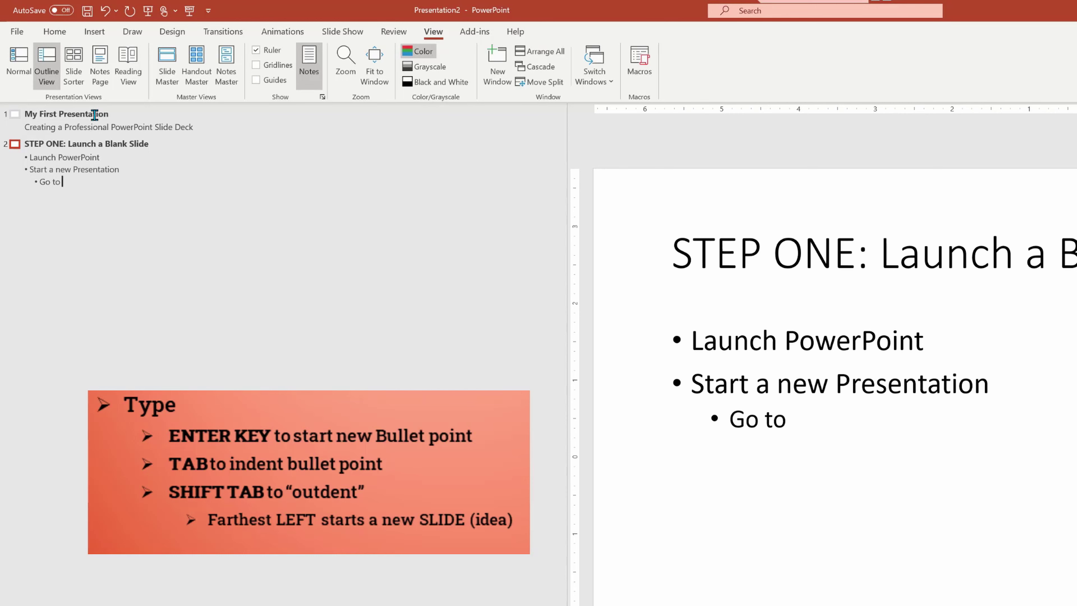
pyautogui.write('FILE')
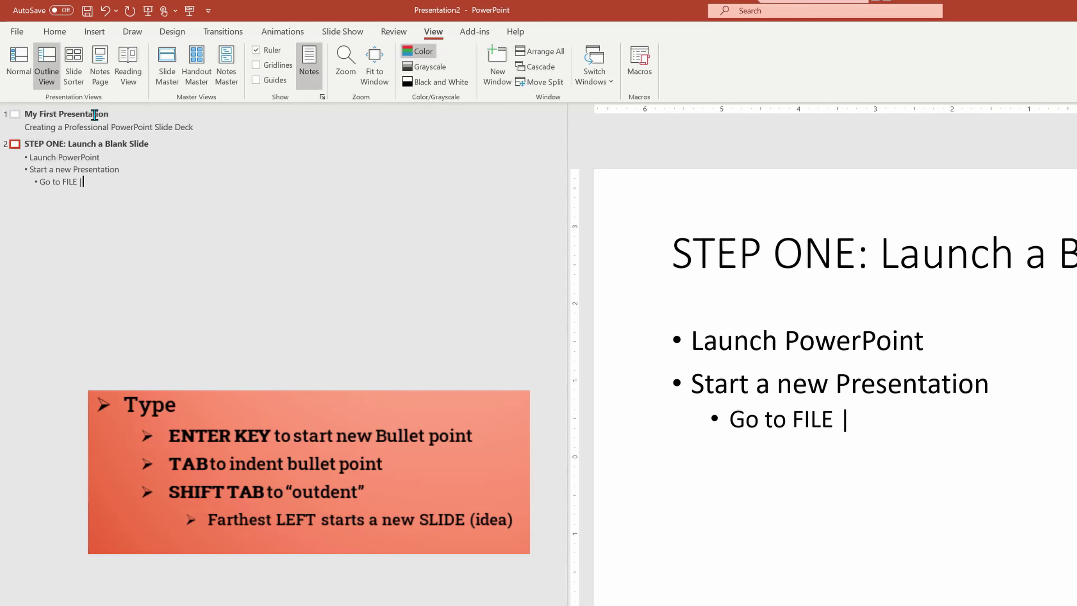
pyautogui.write(' | NEW')
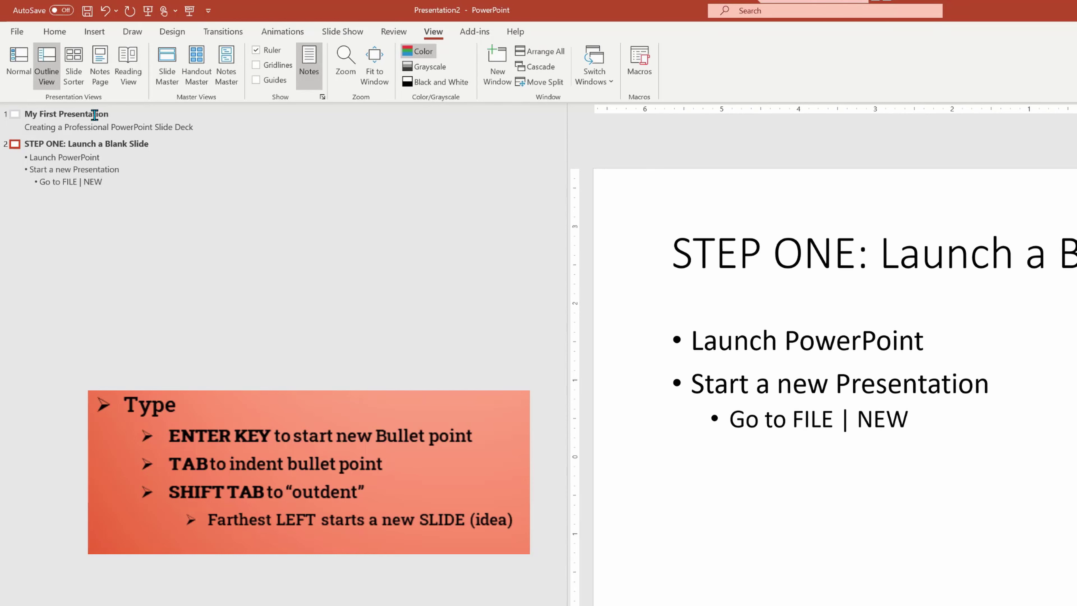
pyautogui.press('Return')
pyautogui.write('Always sle')
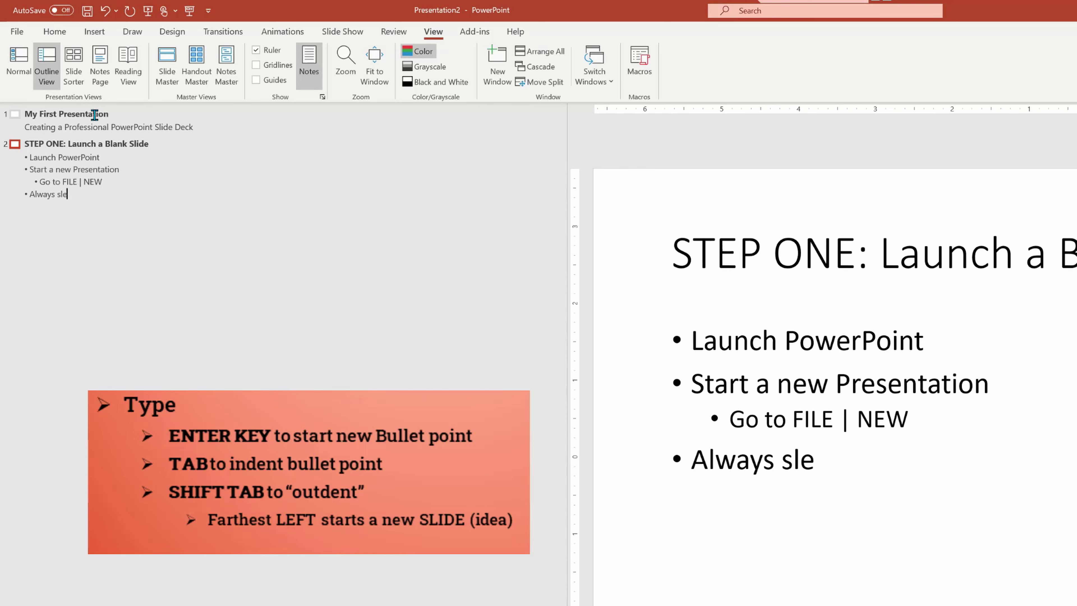
pyautogui.press('BackSpace')
pyautogui.press('BackSpace')
pyautogui.write('elec')
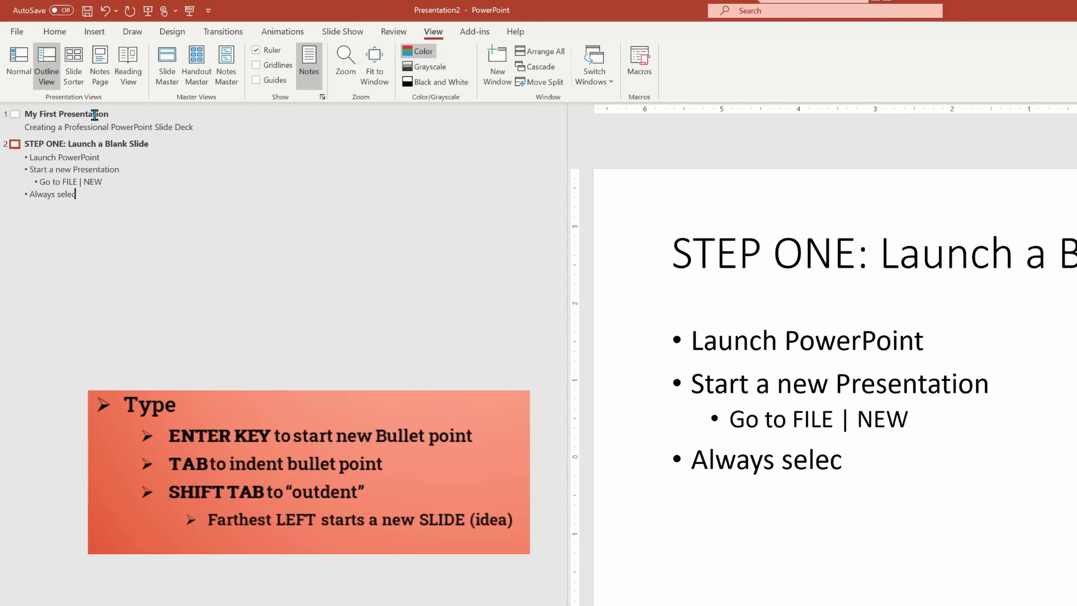
pyautogui.write('t BLANK PRES')
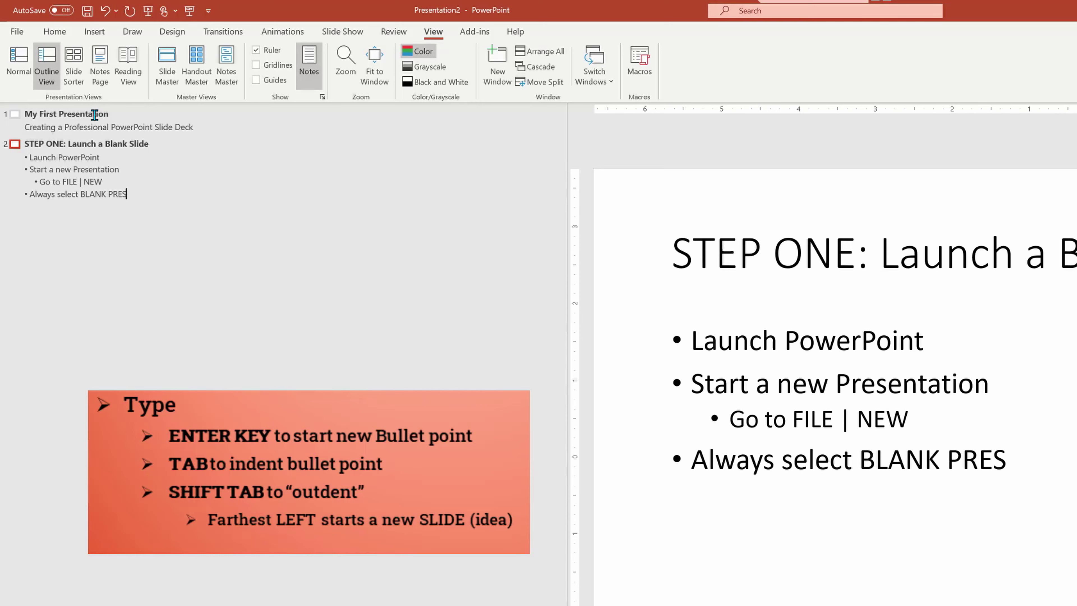
pyautogui.write('ENTATION')
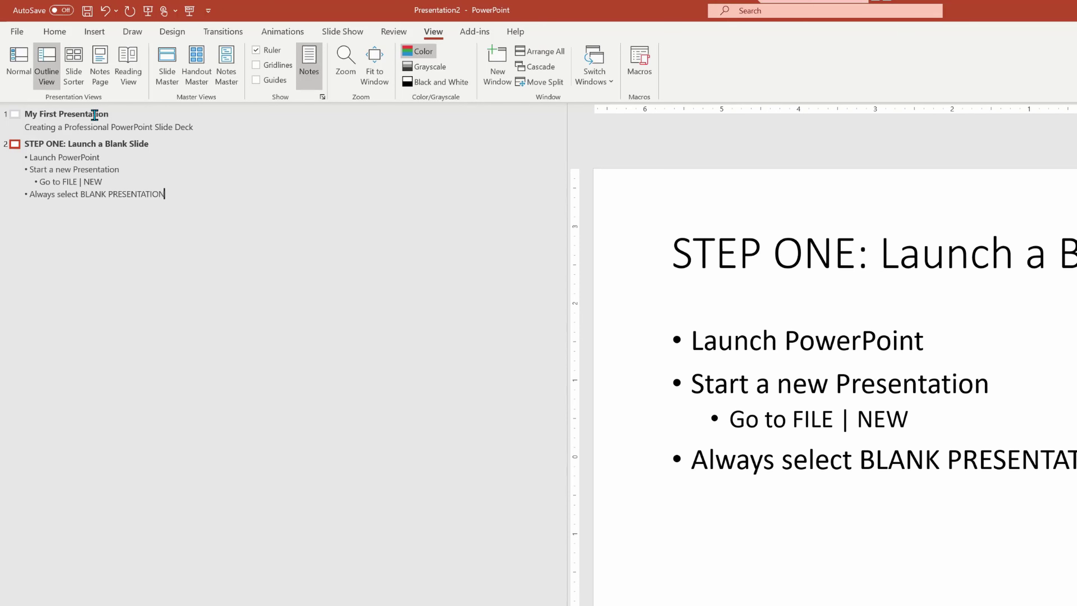
# Add slide 3 'STEP TWO: Create an Outline' and begin its 'Start Outline View' bullet.
pyautogui.hotkey('shift', 'Tab')
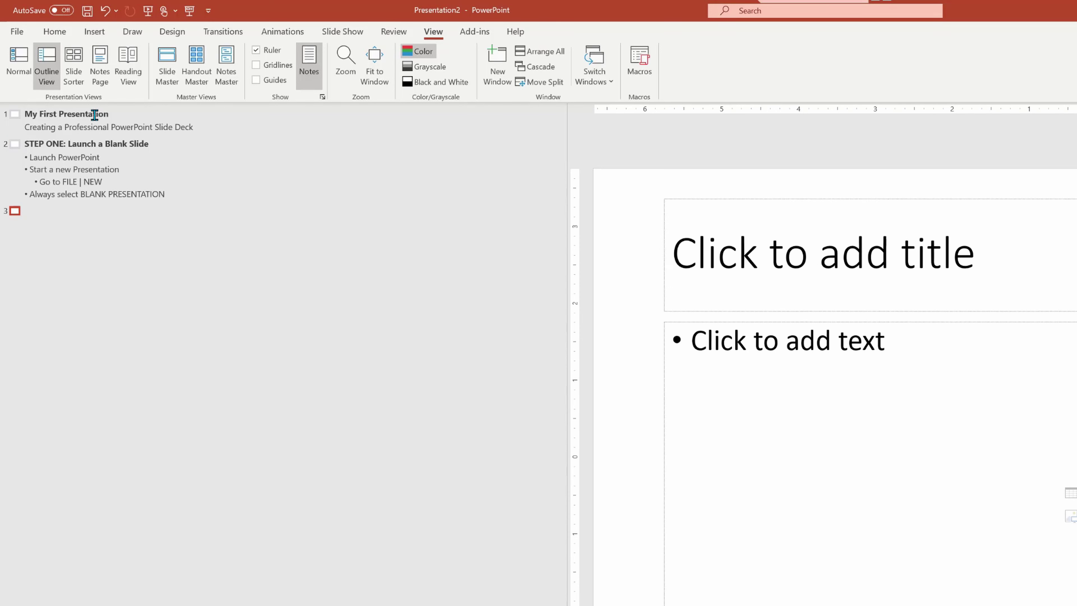
pyautogui.write('STEP TWO: Crate')
pyautogui.press('BackSpace')
pyautogui.press('BackSpace')
pyautogui.press('BackSpace')
pyautogui.write('eat an Outline')
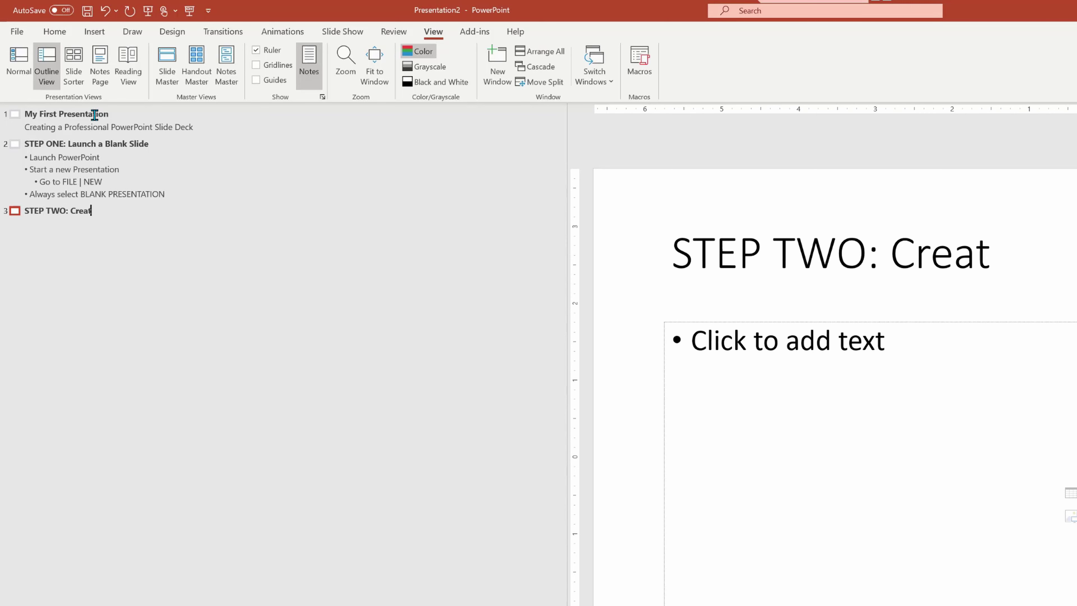
pyautogui.press('Return')
pyautogui.press('Tab')
pyautogui.write('Start Ouline V')
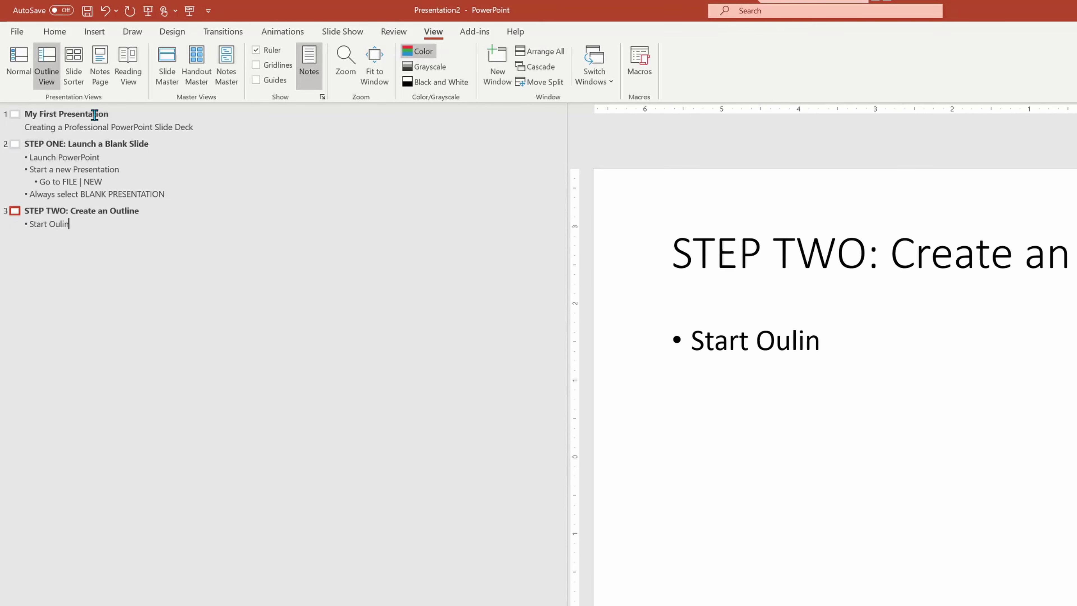
pyautogui.press('BackSpace')
pyautogui.press('BackSpace')
pyautogui.press('BackSpace')
pyautogui.press('BackSpace')
pyautogui.press('BackSpace')
pyautogui.hotkey('ctrl', 'z')
# Finish the 'Start Outline View' bullet, correcting Ouline to Outline from the spelling suggestions.
pyautogui.write('iew')
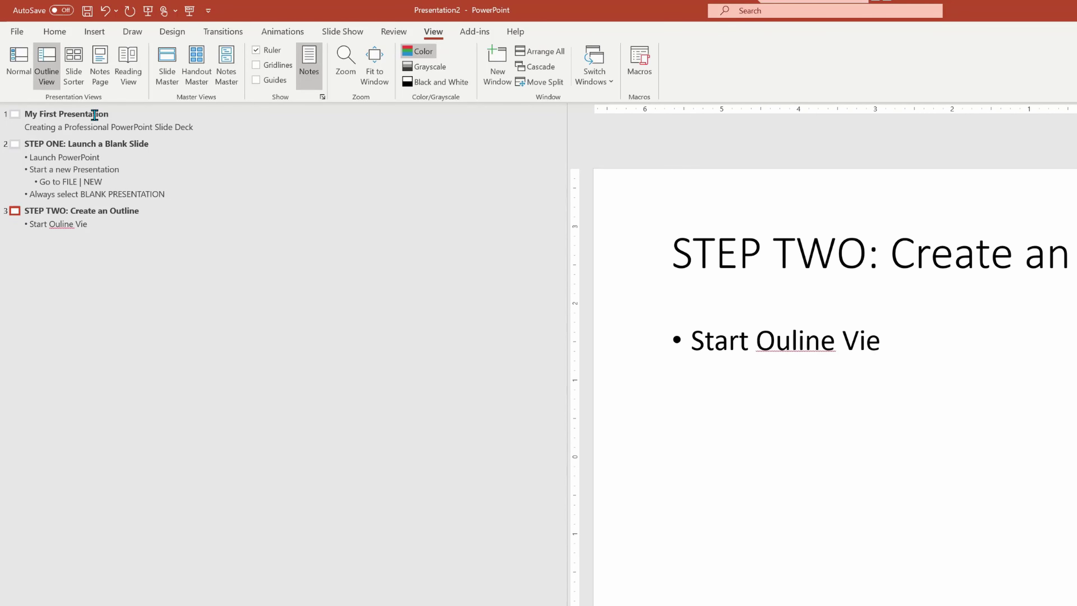
pyautogui.rightClick(63, 225)
pyautogui.click(91, 236)
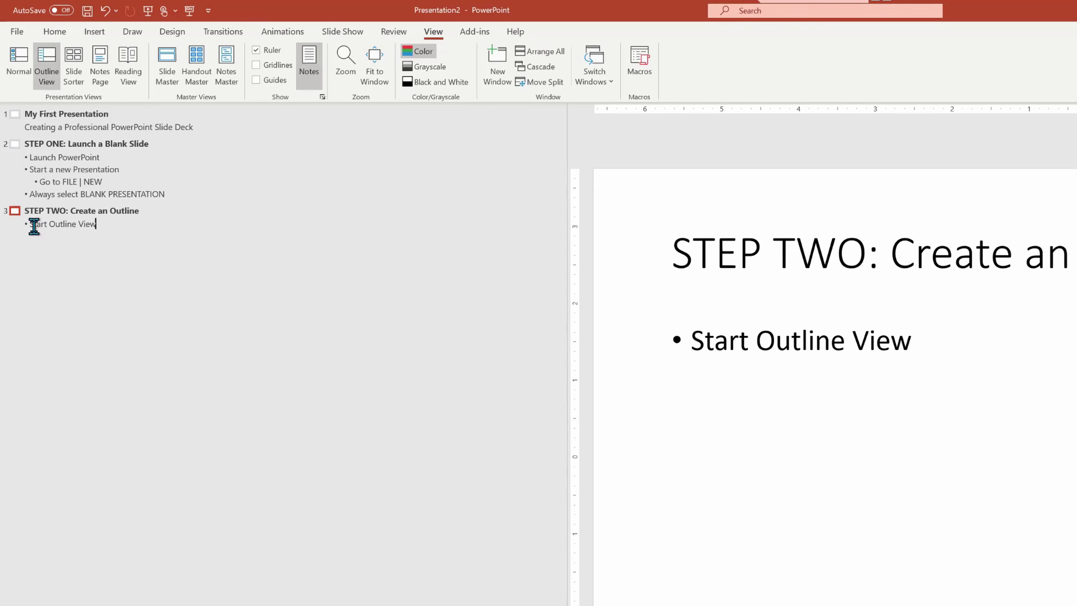
# Paste the prepared outline on a new line and delete the duplicate STEP TWO slide.
pyautogui.press('Return')
pyautogui.hotkey('ctrl', 'v')
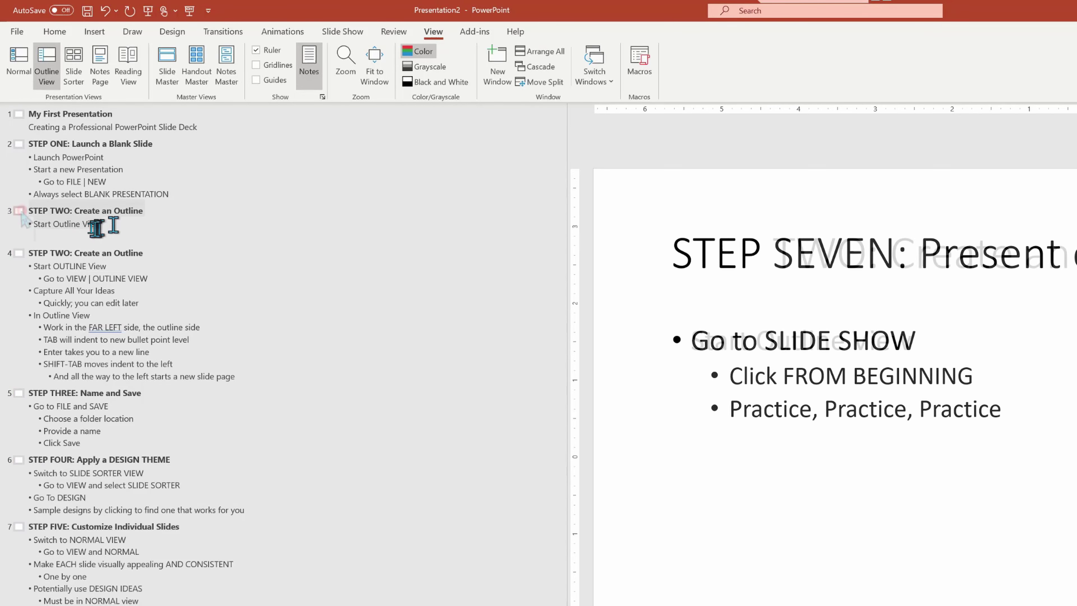
pyautogui.click(20, 211)
pyautogui.press('Delete')
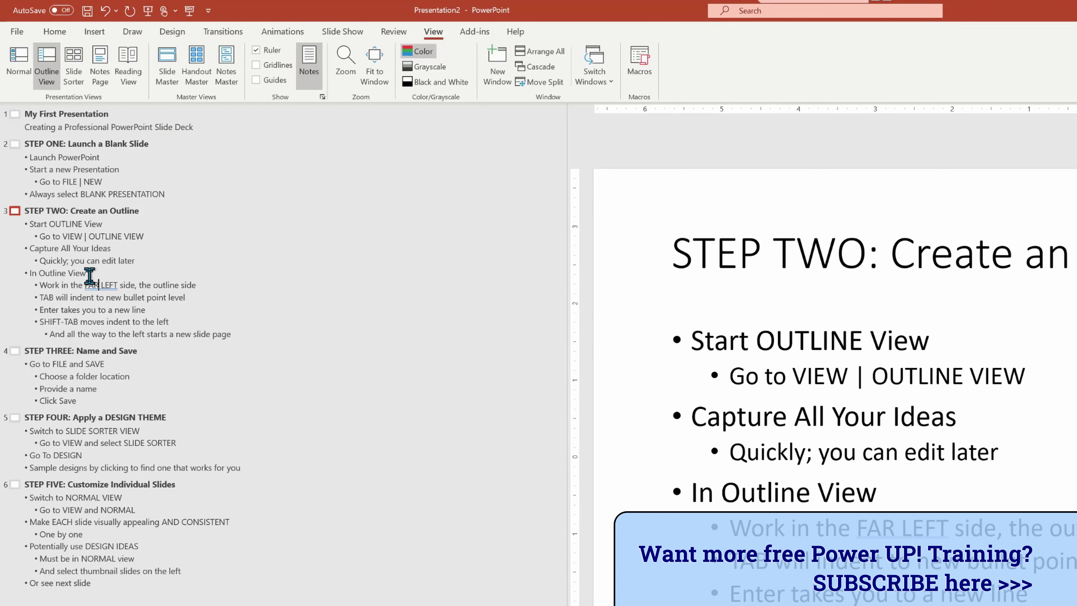
# From File > Save, add folder 'Class Demo Folder for the Future' under PowerPoint Tutorial in under X minutes.
pyautogui.click(19, 34)
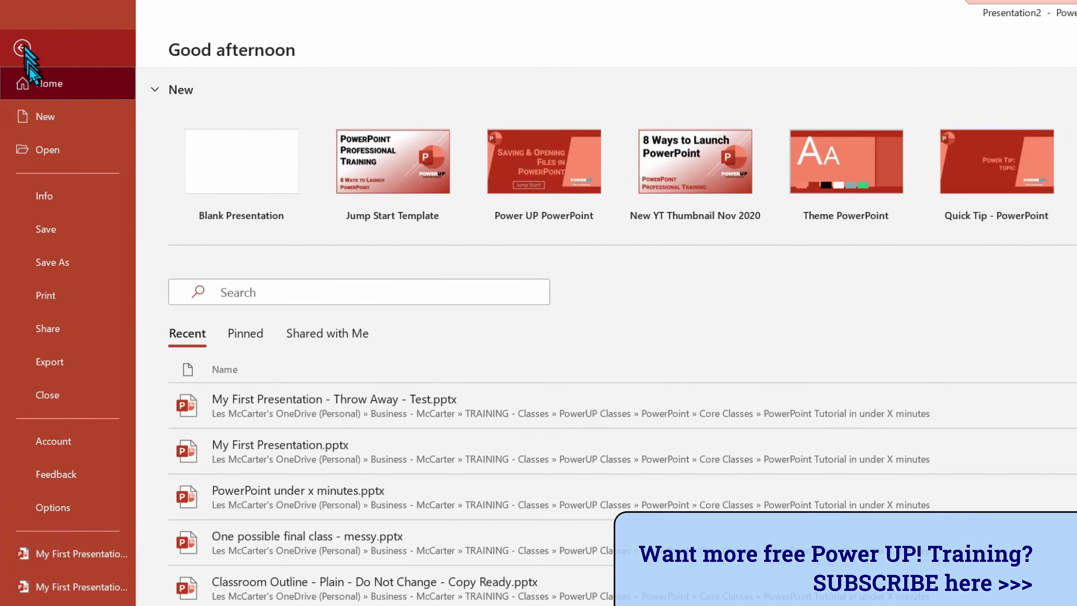
pyautogui.click(57, 231)
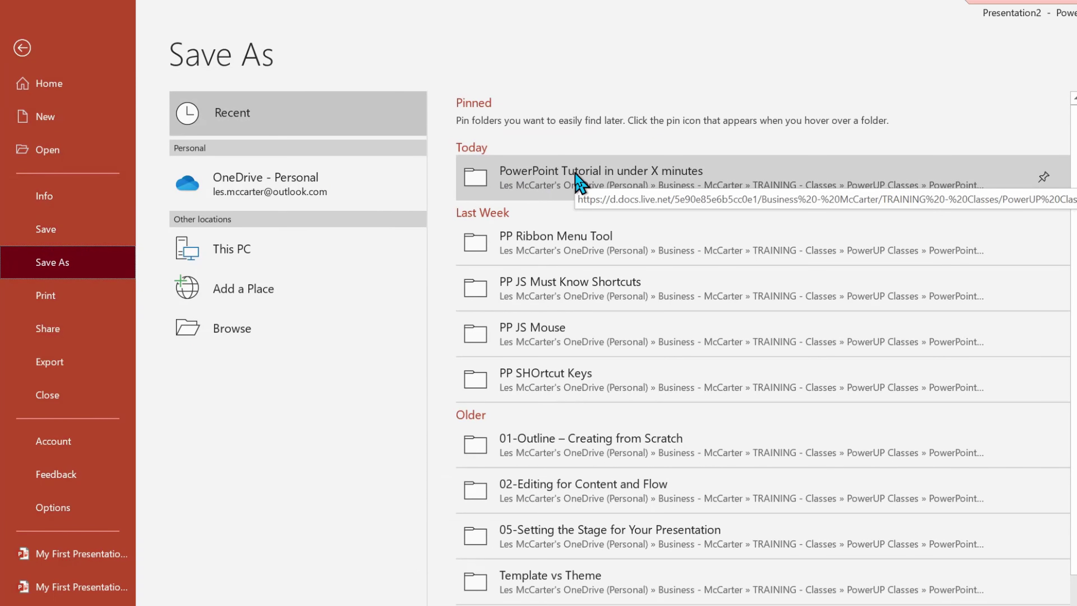
pyautogui.click(517, 178)
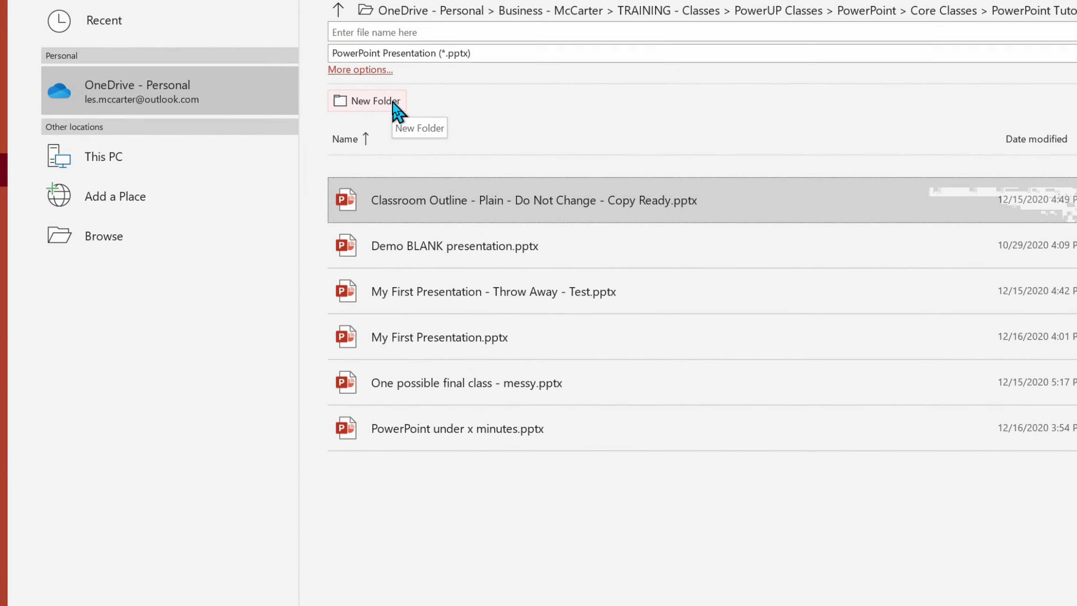
pyautogui.click(522, 193)
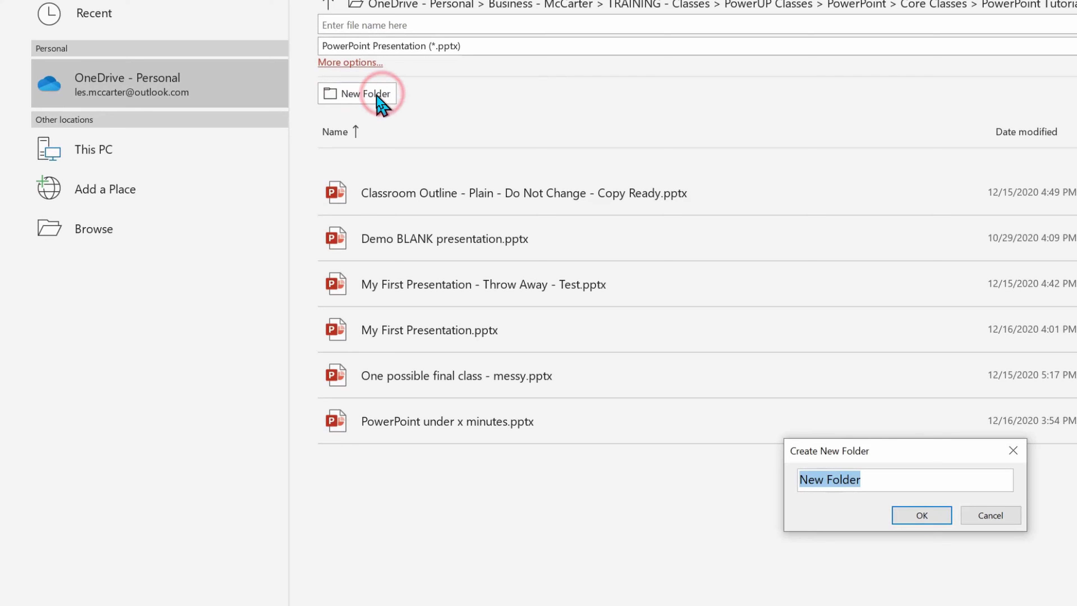
pyautogui.write('Class ')
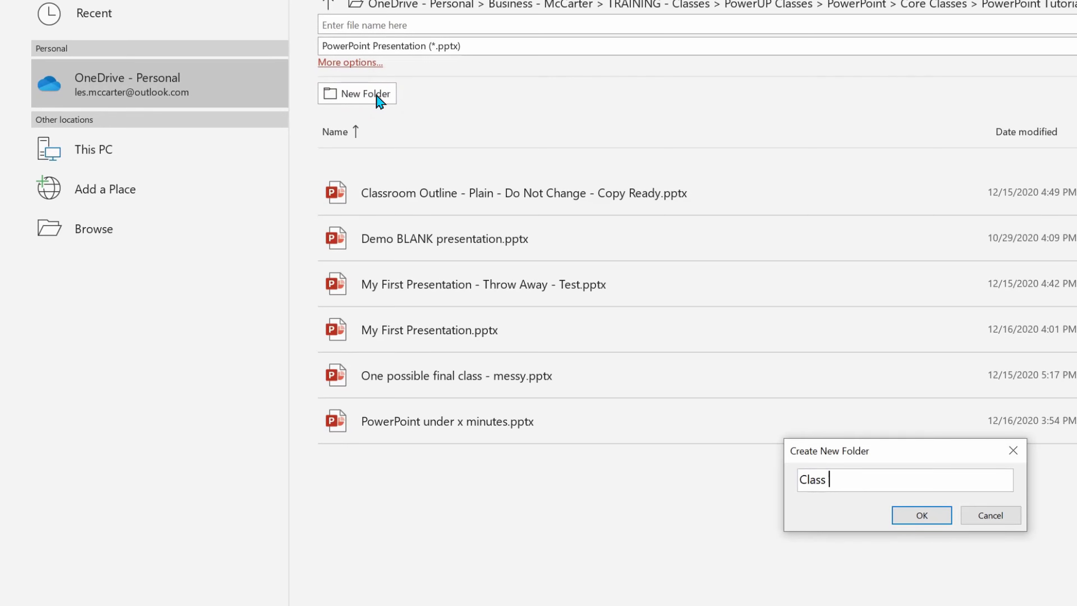
pyautogui.write('Demo Folder for ')
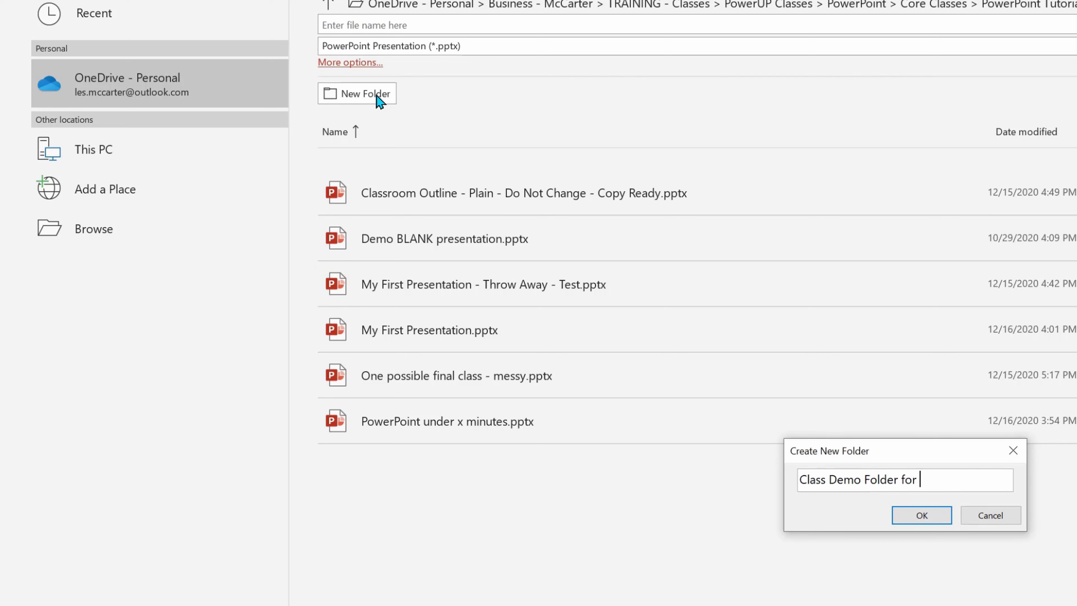
pyautogui.write('the Future')
pyautogui.press('Return')
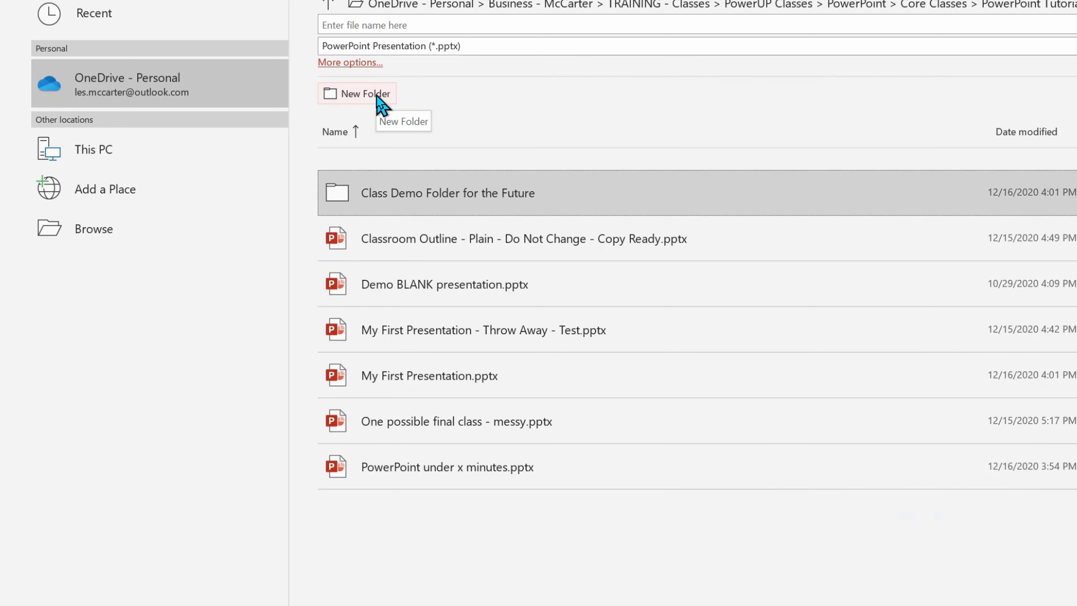
# Save the deck as 'My First Presentation' in Class Demo Folder for the Future, then return to Normal view.
pyautogui.doubleClick(407, 192)
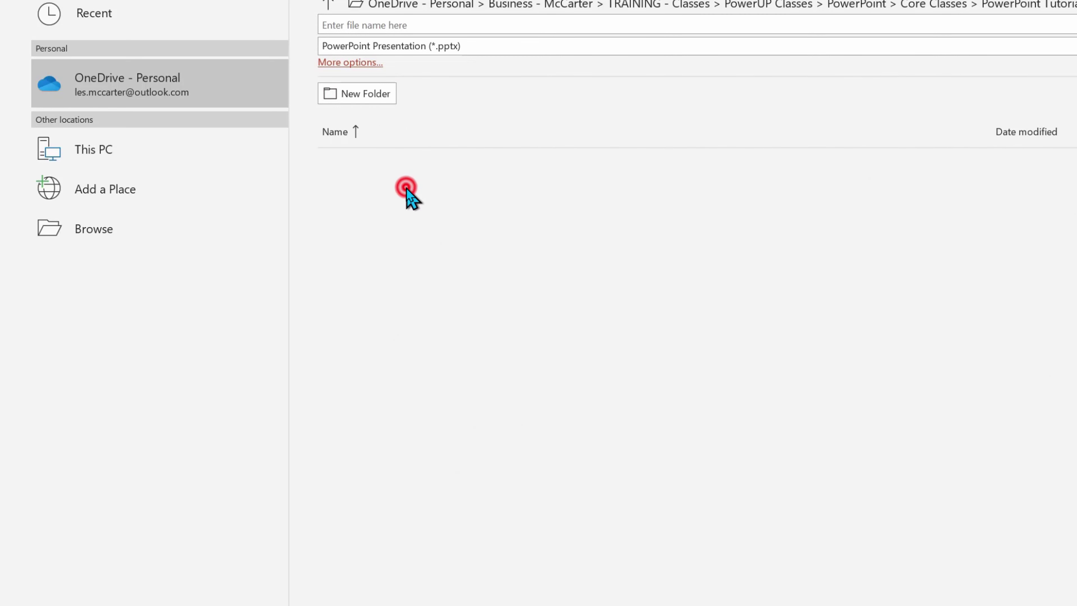
pyautogui.click(414, 25)
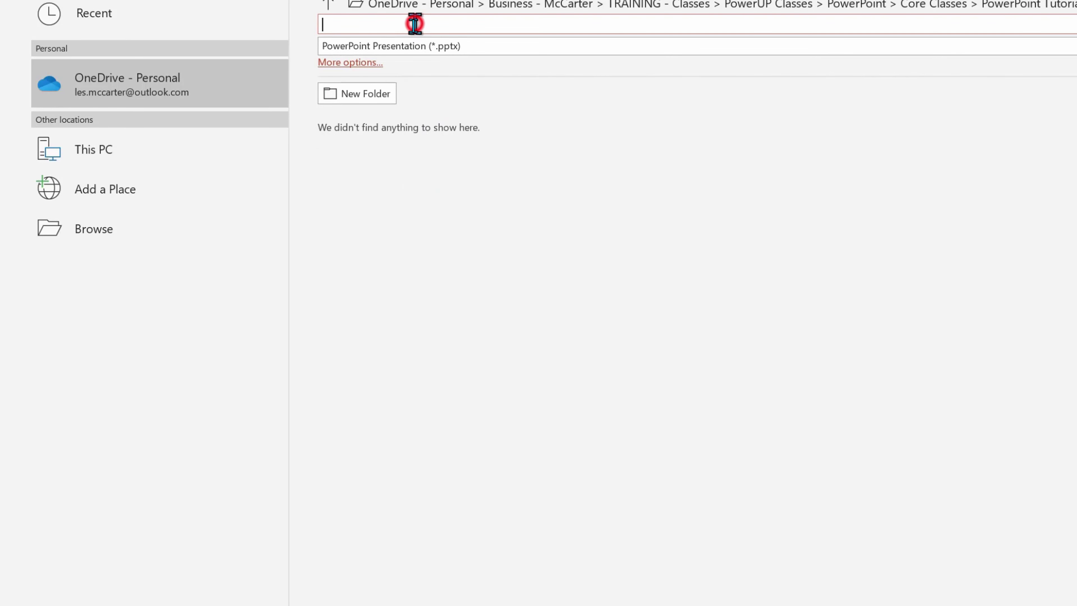
pyautogui.write('My First Presentation')
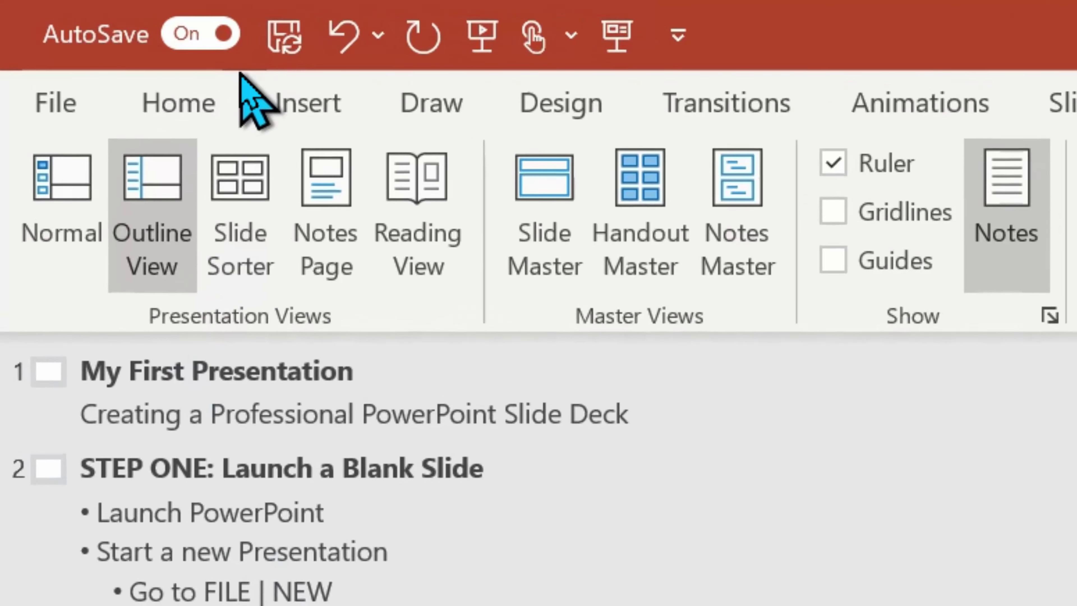
pyautogui.click(56, 174)
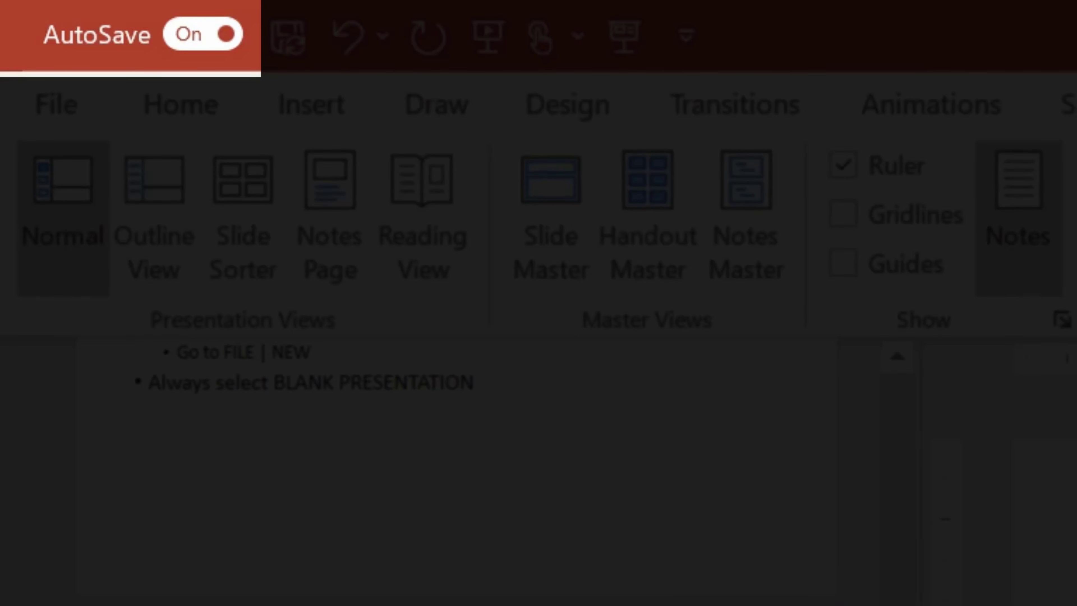
pyautogui.scroll(5, 352, 446)
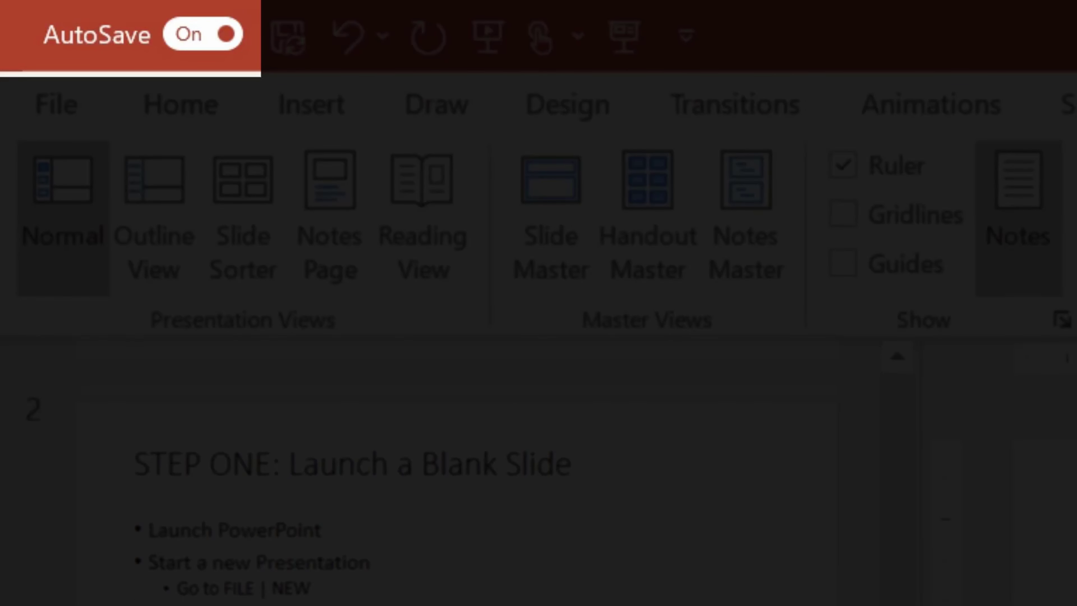
pyautogui.scroll(5, 352, 446)
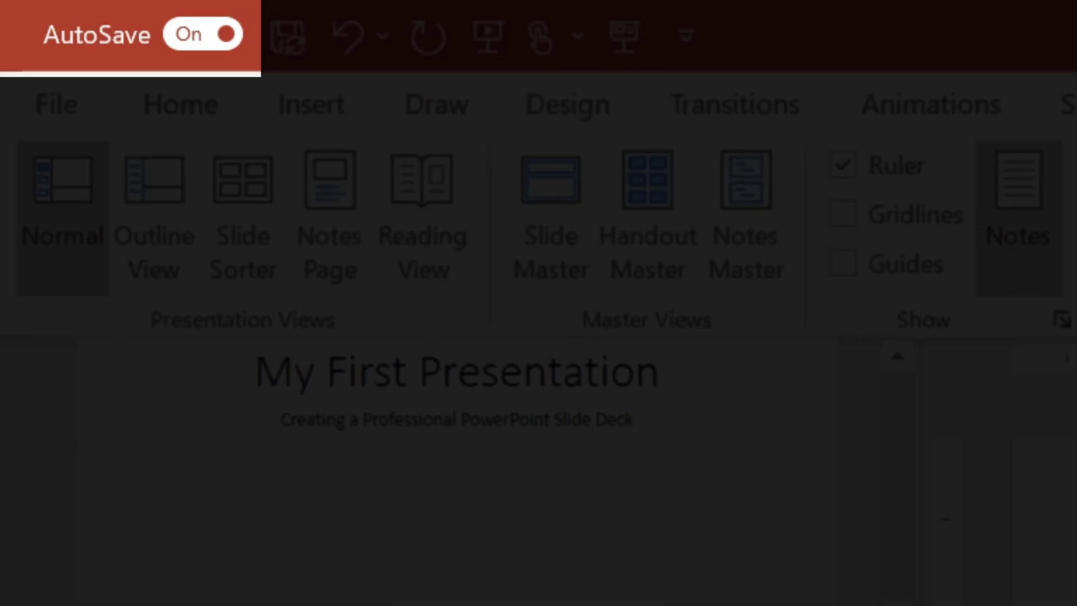
pyautogui.scroll(1, 456, 381)
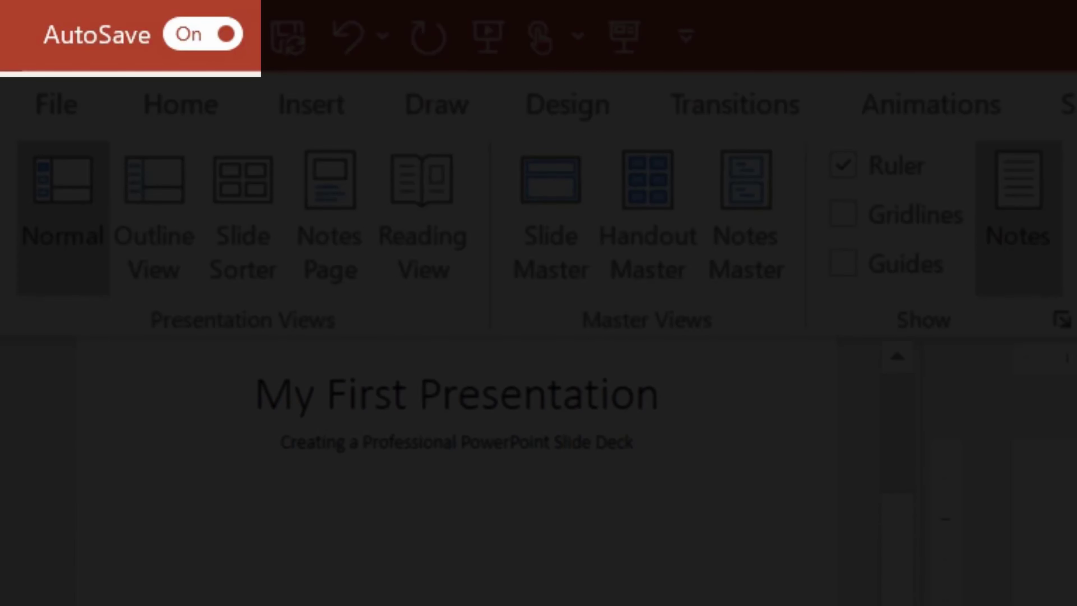
pyautogui.scroll(4, 456, 446)
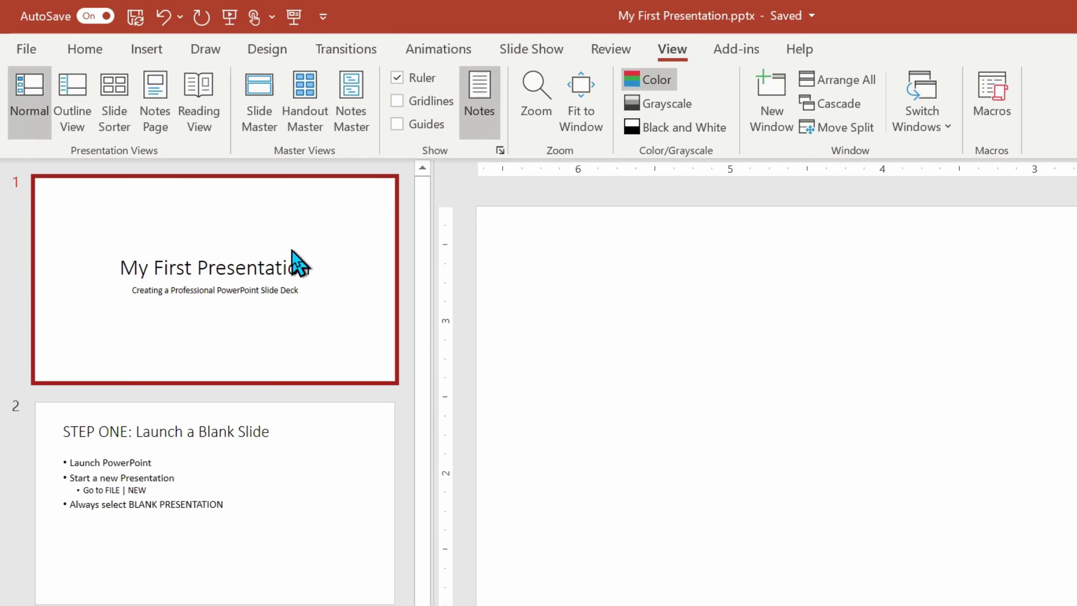
# Switch to the Design tab to display the Themes gallery without applying any theme.
pyautogui.click(262, 48)
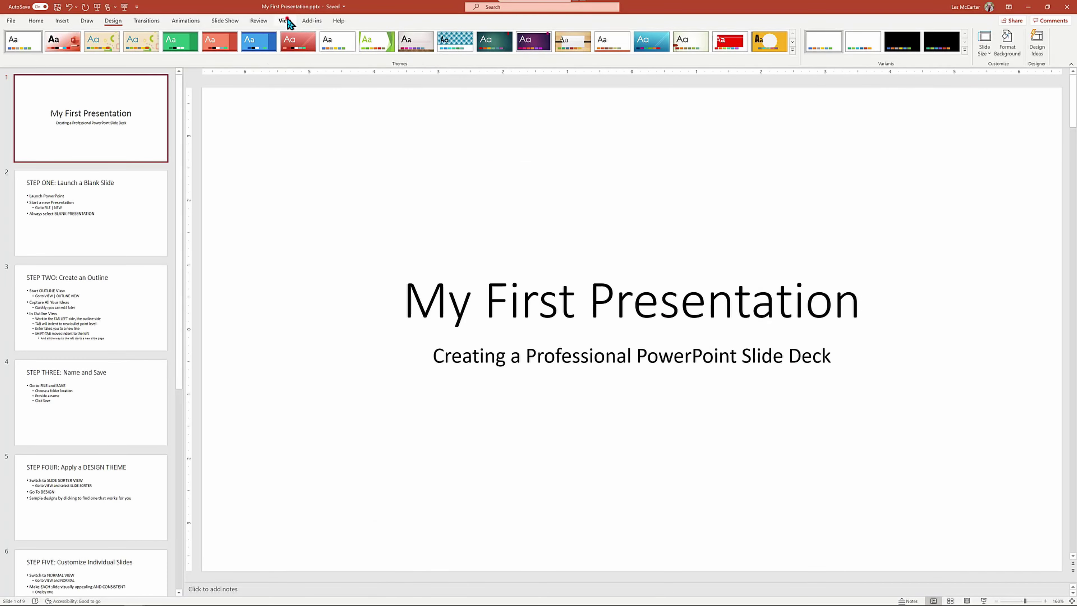
# In Slide Sorter view, try the Wisp, blue, white, red and circle-pattern themes, then apply dark teal Ion.
pyautogui.click(284, 21)
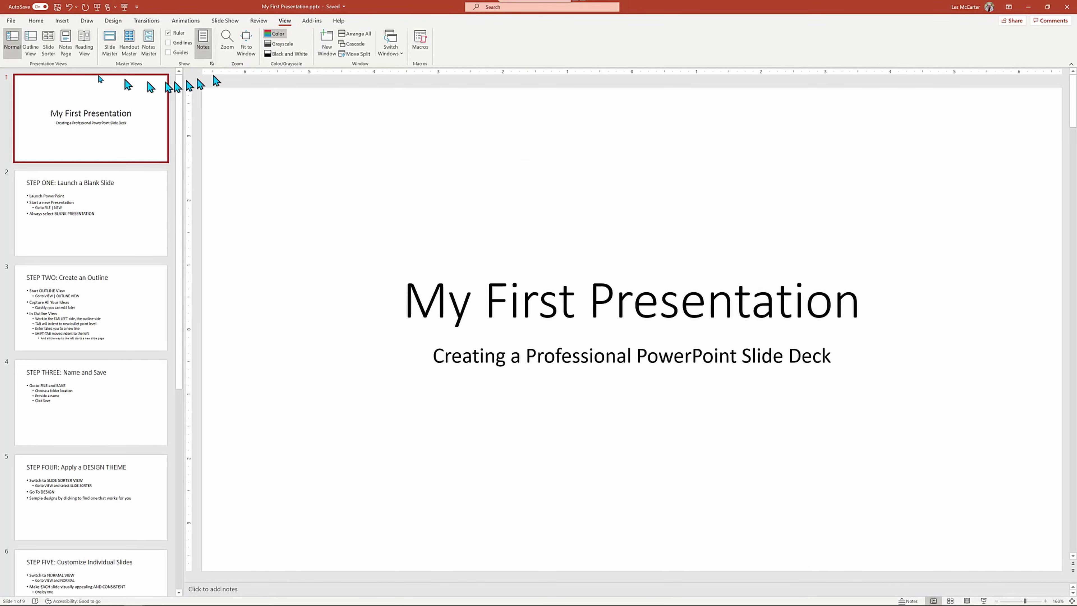
pyautogui.click(48, 50)
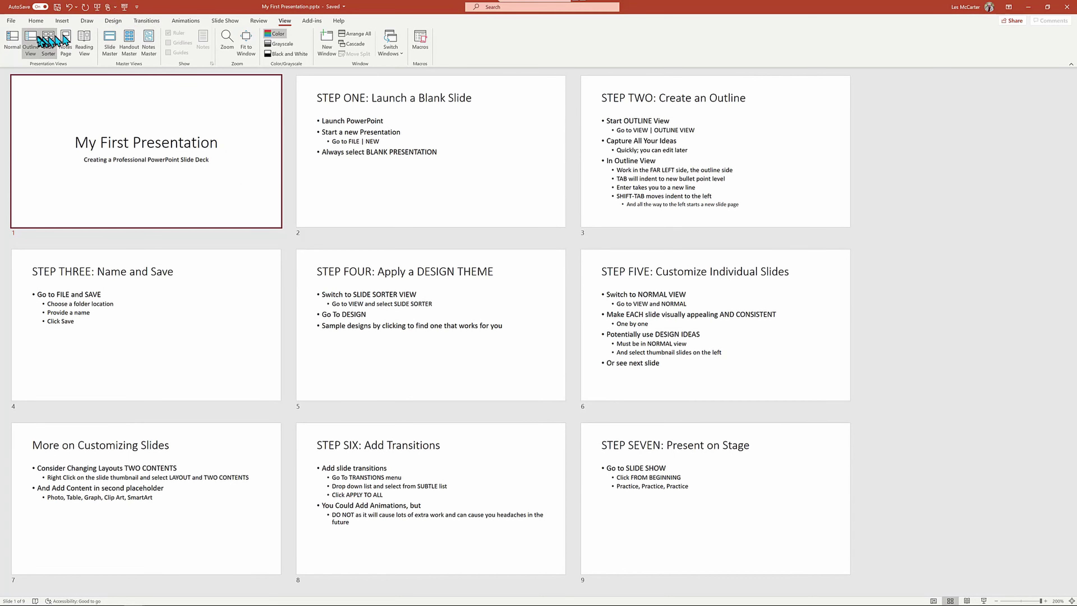
pyautogui.click(109, 21)
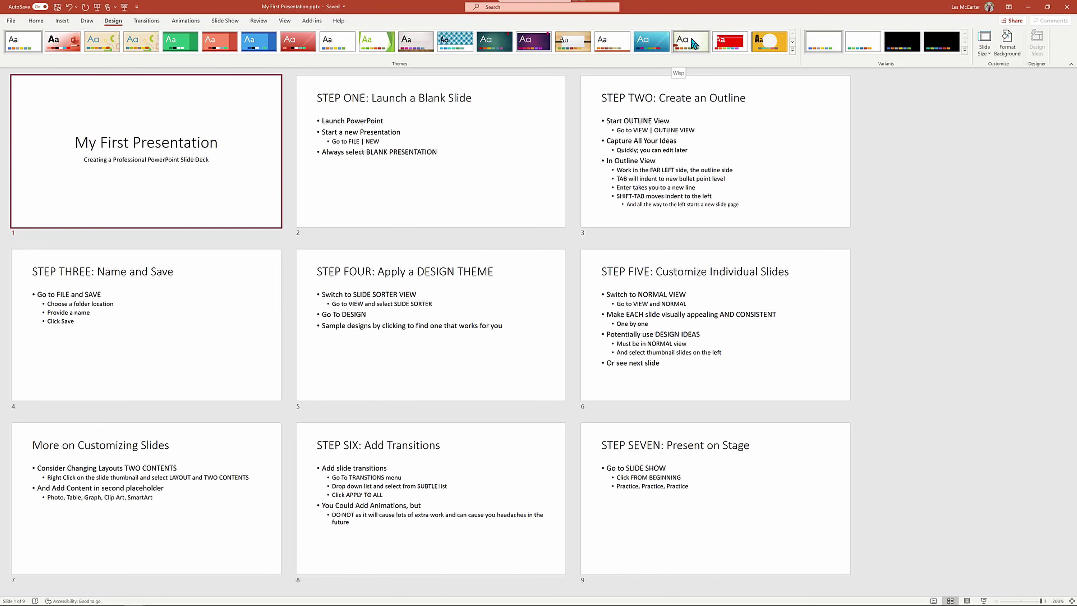
pyautogui.click(691, 43)
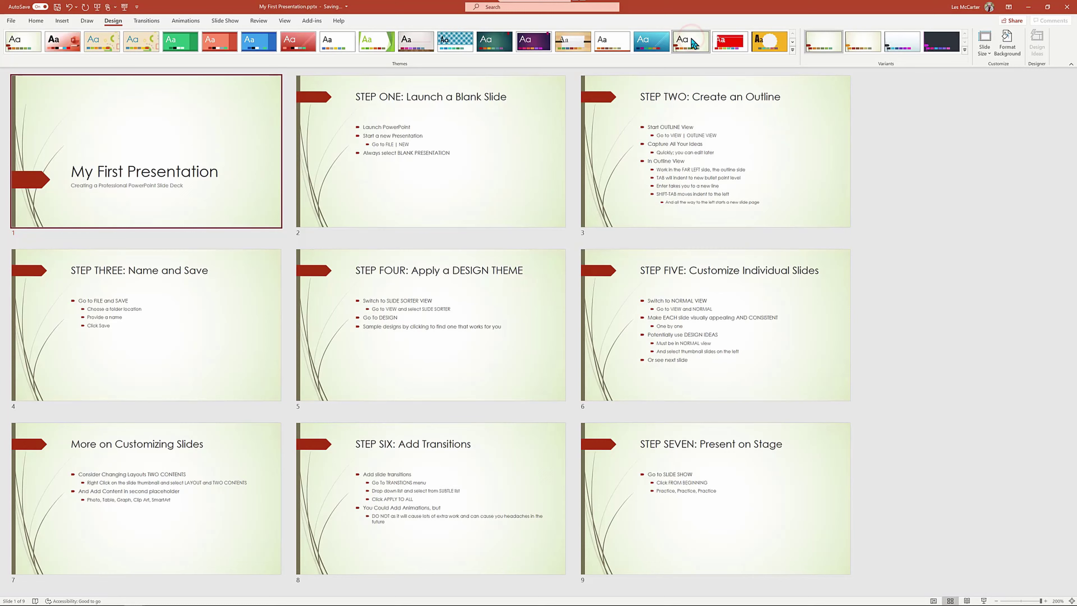
pyautogui.click(638, 44)
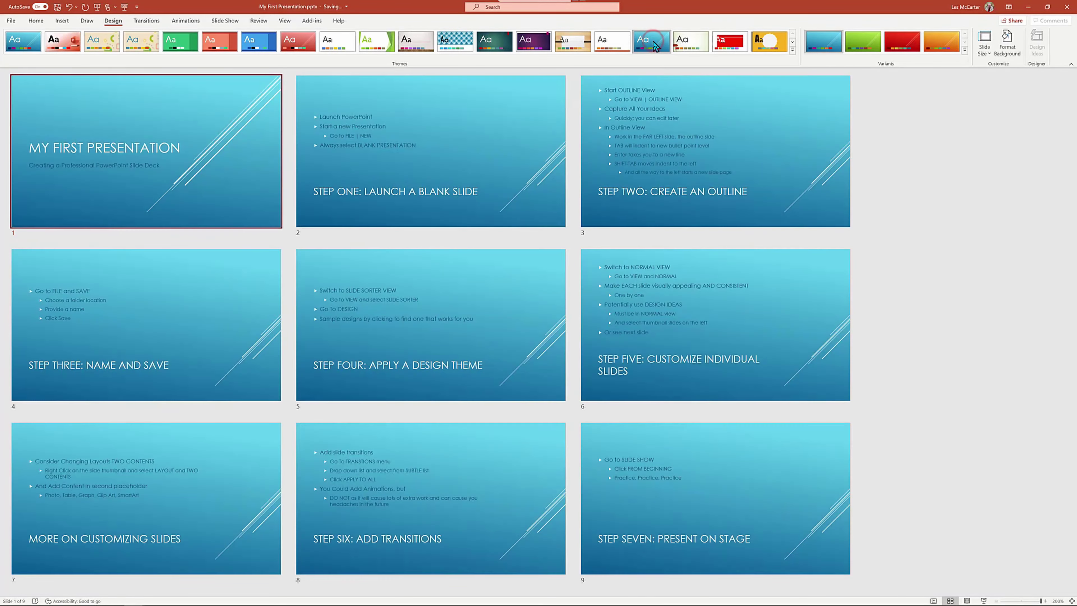
pyautogui.click(614, 46)
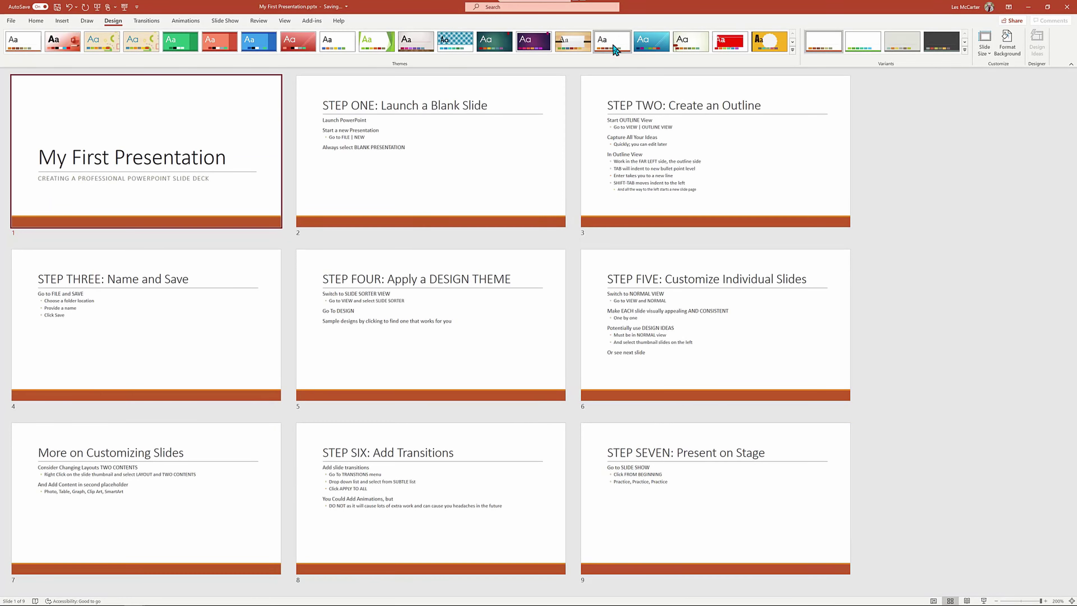
pyautogui.click(727, 47)
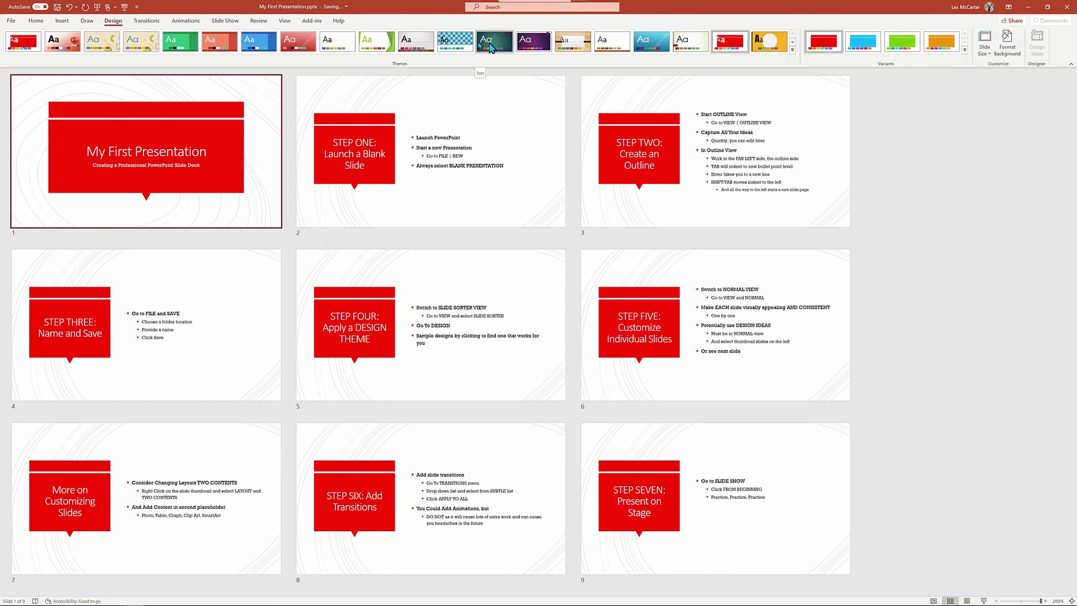
pyautogui.click(471, 45)
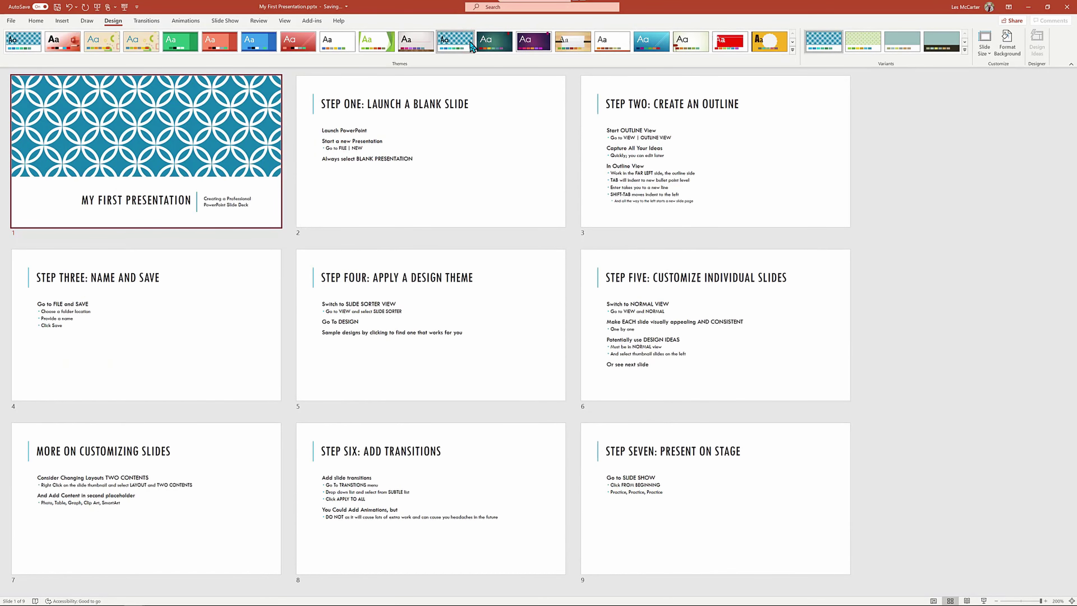
pyautogui.click(500, 42)
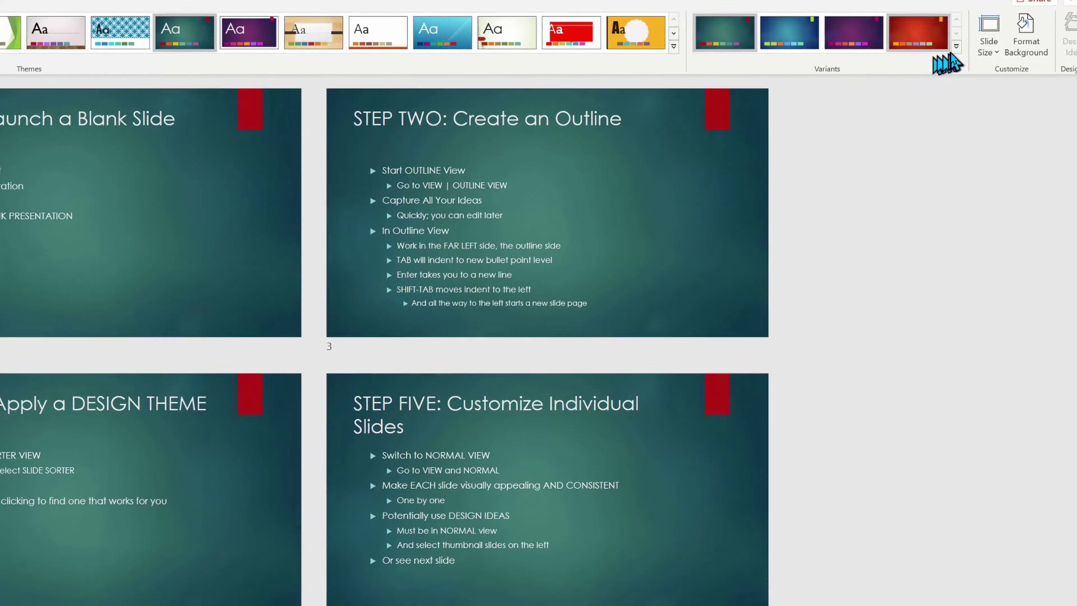
# Recolour the deck with the Yellow colour set from the Variants menu.
pyautogui.click(958, 47)
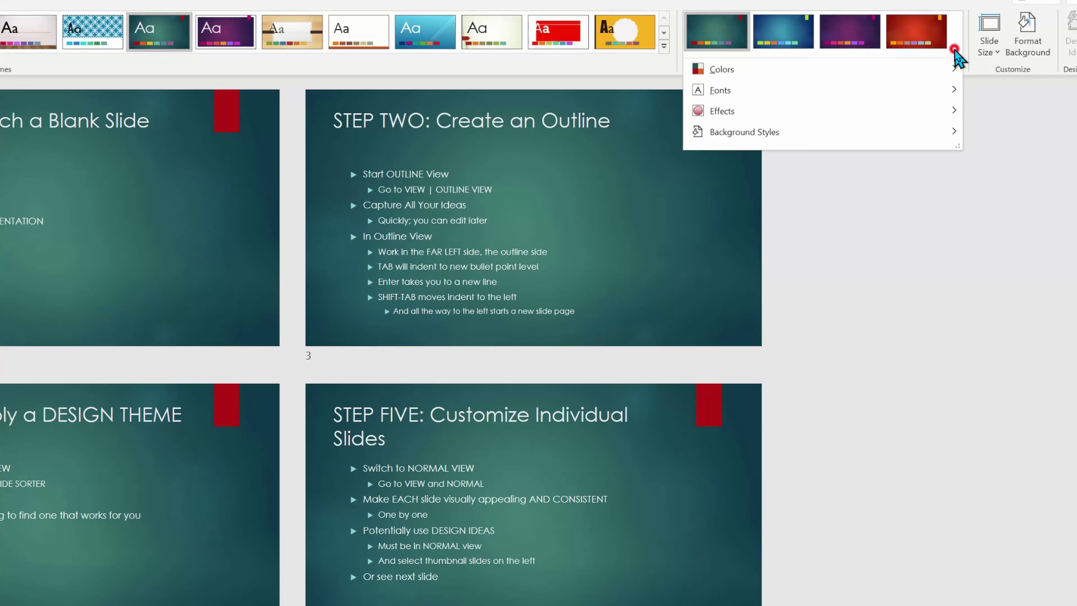
pyautogui.click(914, 69)
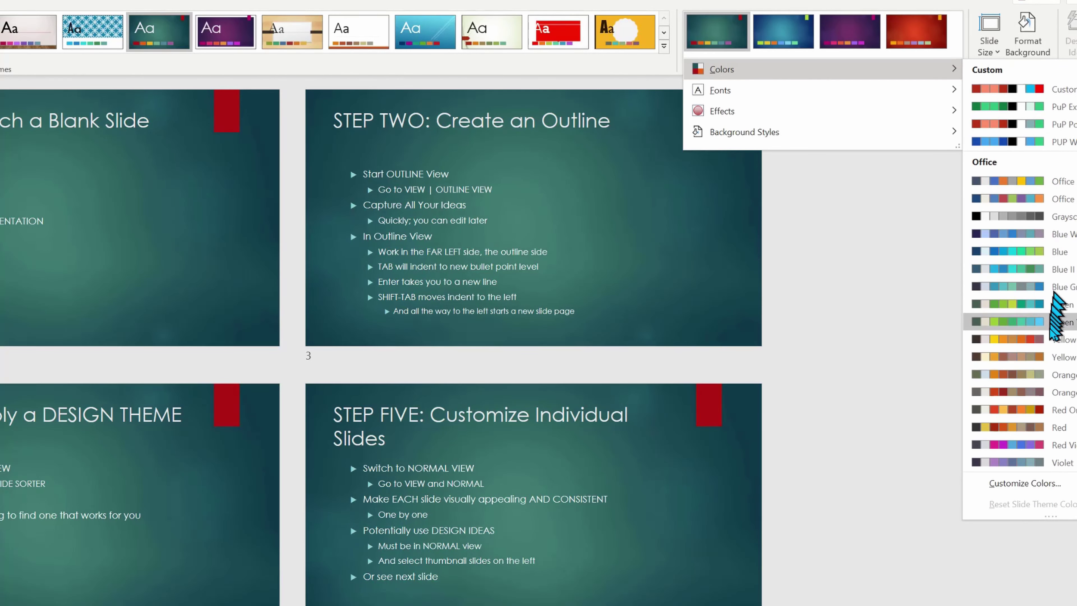
pyautogui.click(1050, 339)
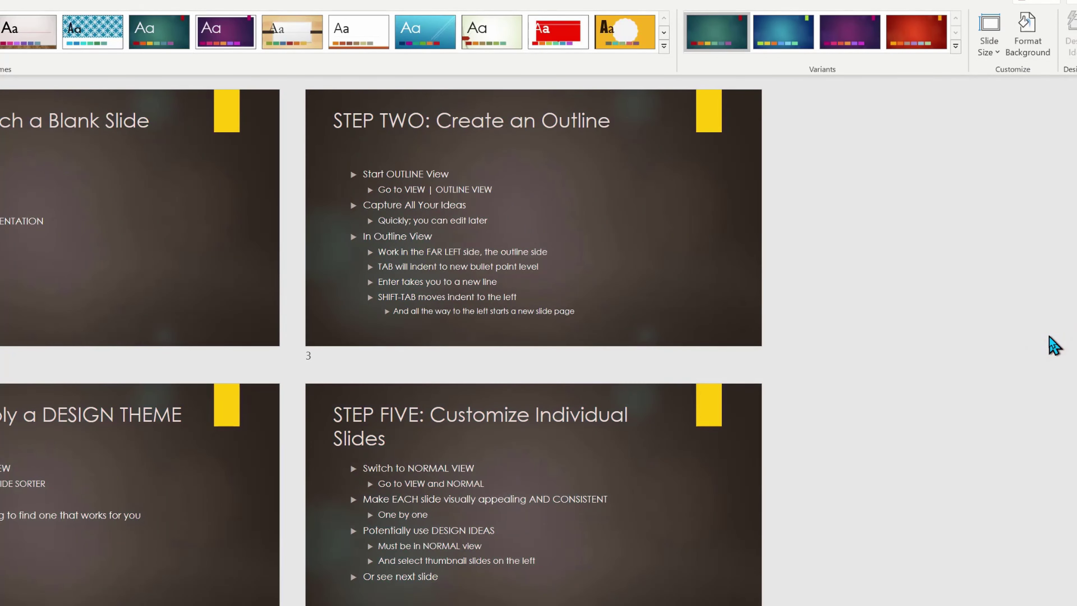
# Apply the Franklin Gothic font set, then switch the deck to the blue variant.
pyautogui.click(955, 47)
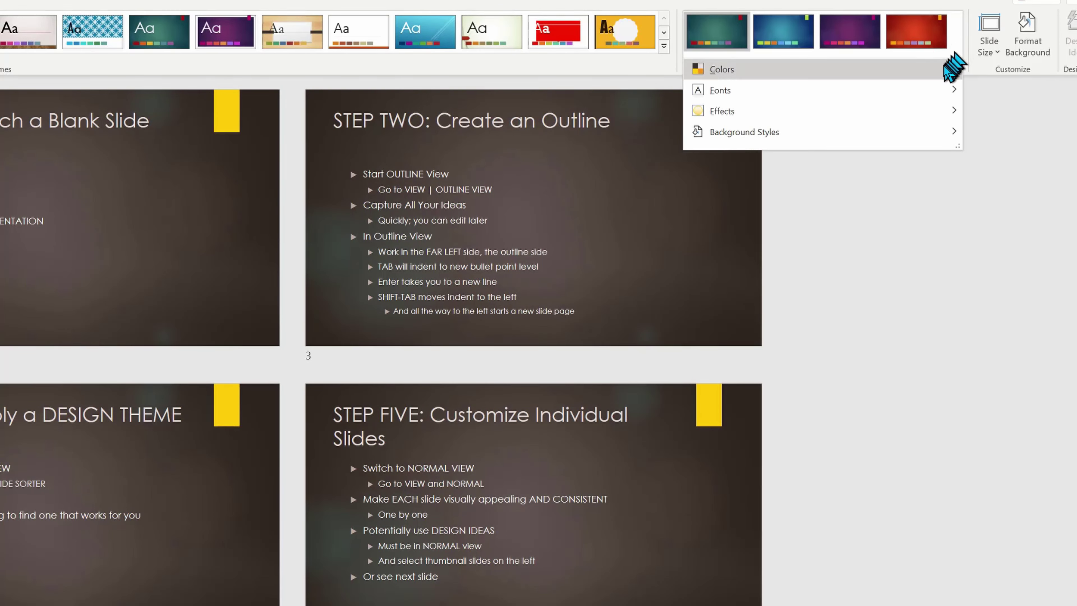
pyautogui.moveTo(940, 71)
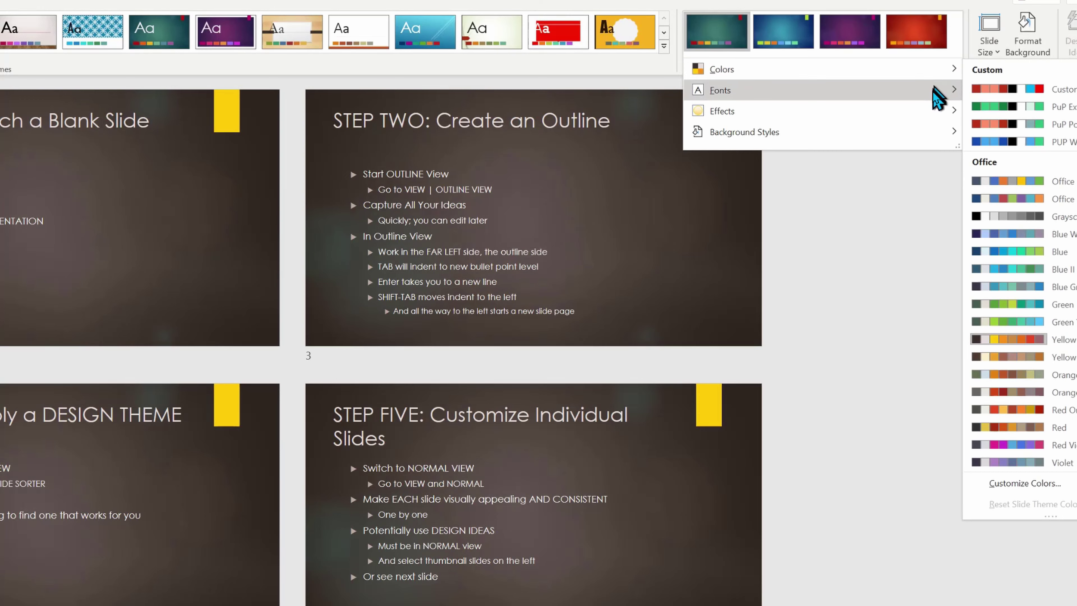
pyautogui.moveTo(934, 92)
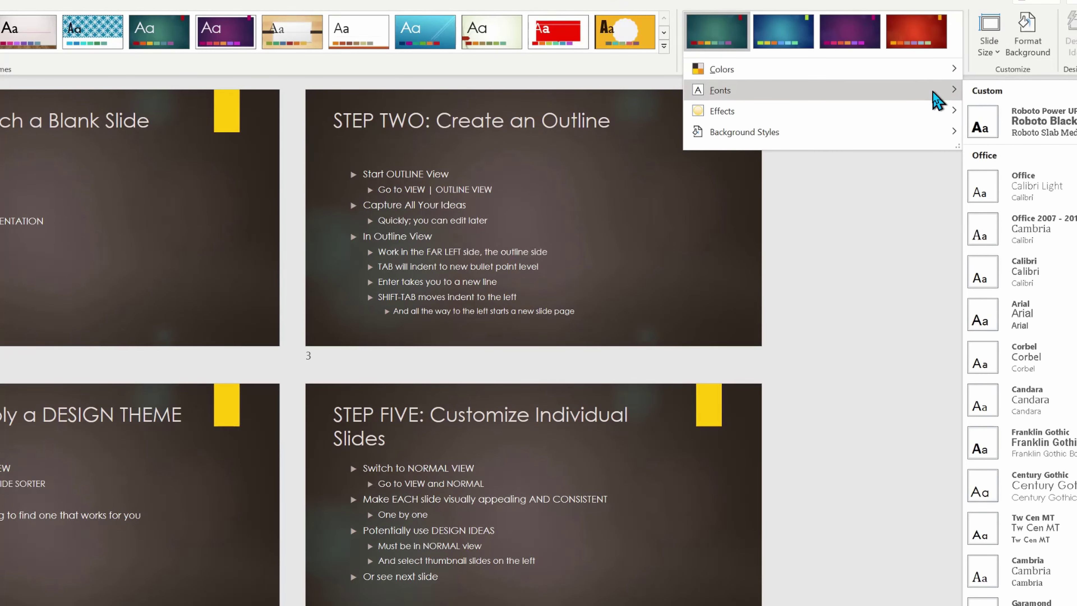
pyautogui.click(1050, 449)
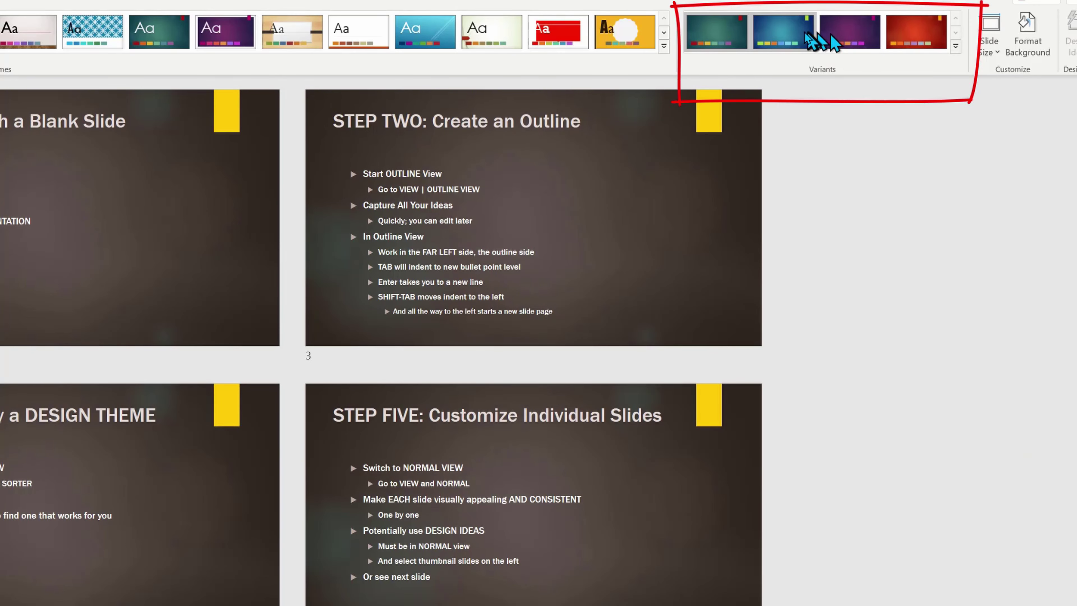
pyautogui.click(788, 31)
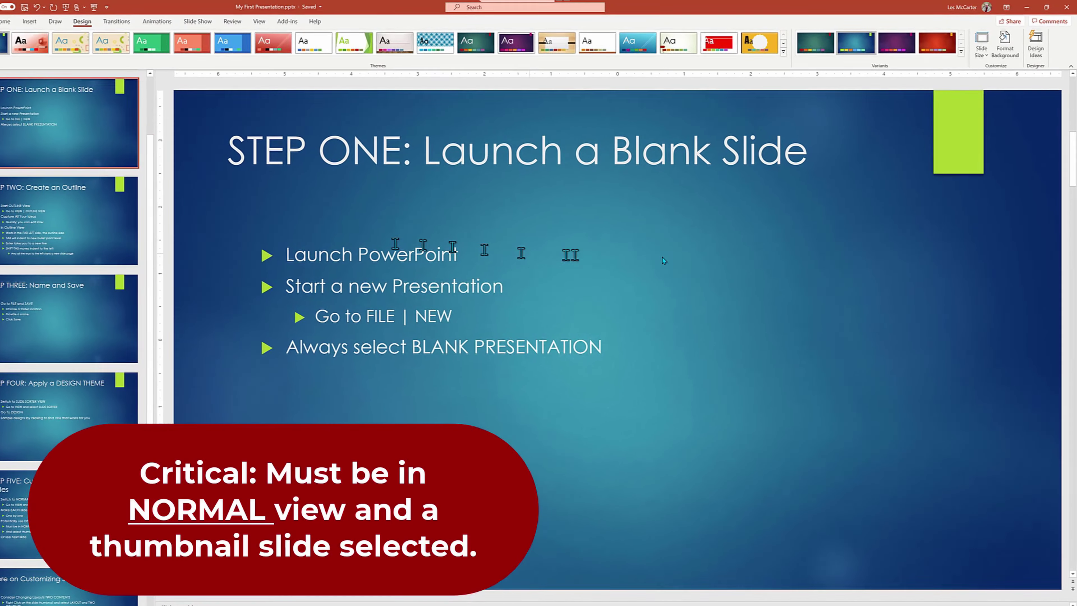
# On STEP ONE, try the curved-banner and left-panel Design Ideas, ending with the blueprint-picture layout.
pyautogui.click(109, 228)
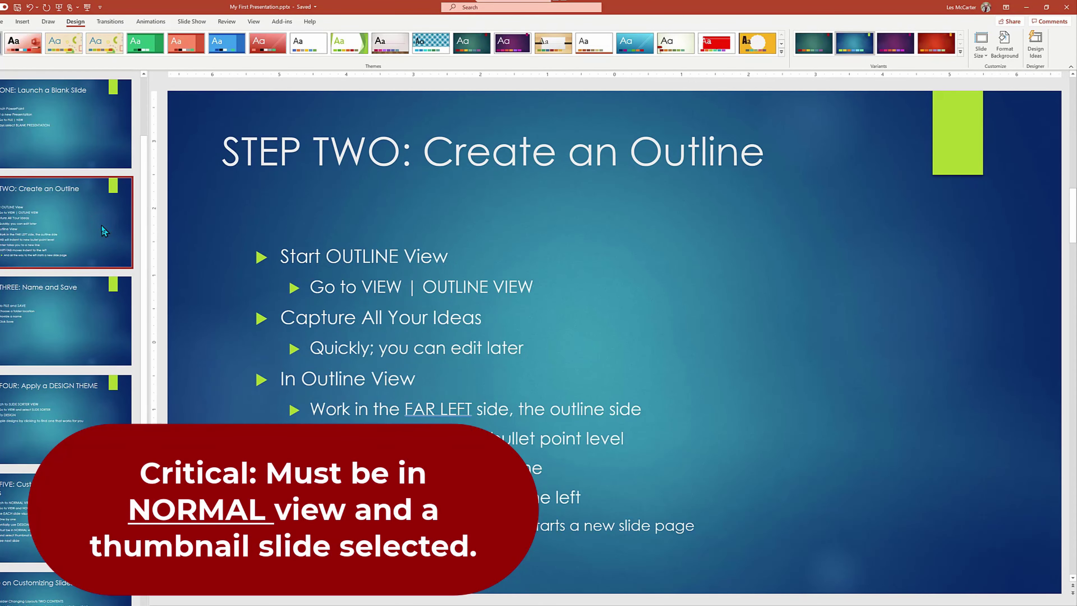
pyautogui.click(79, 143)
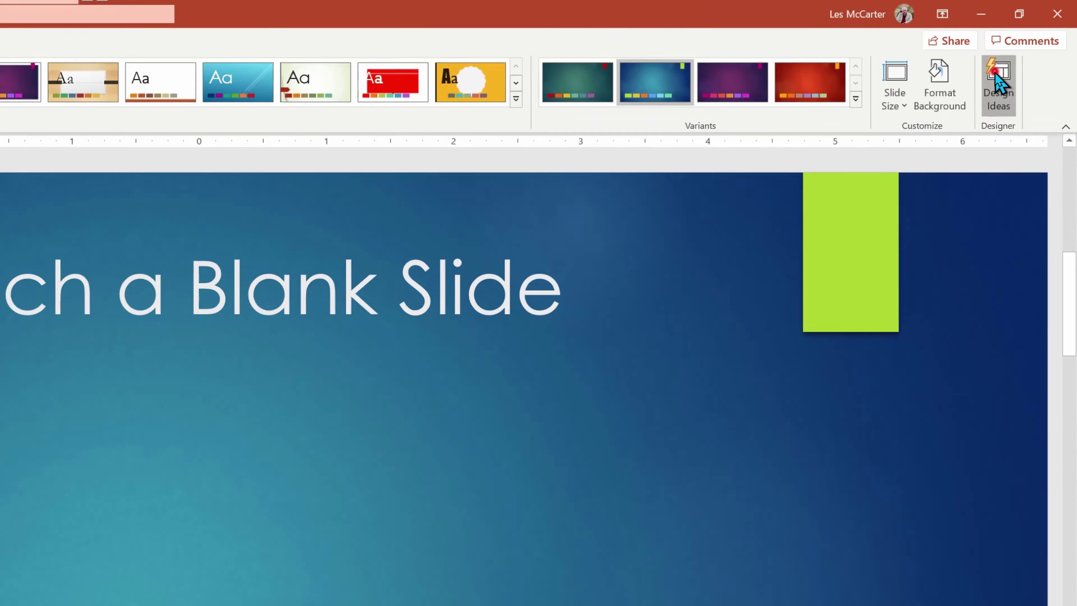
pyautogui.click(1029, 49)
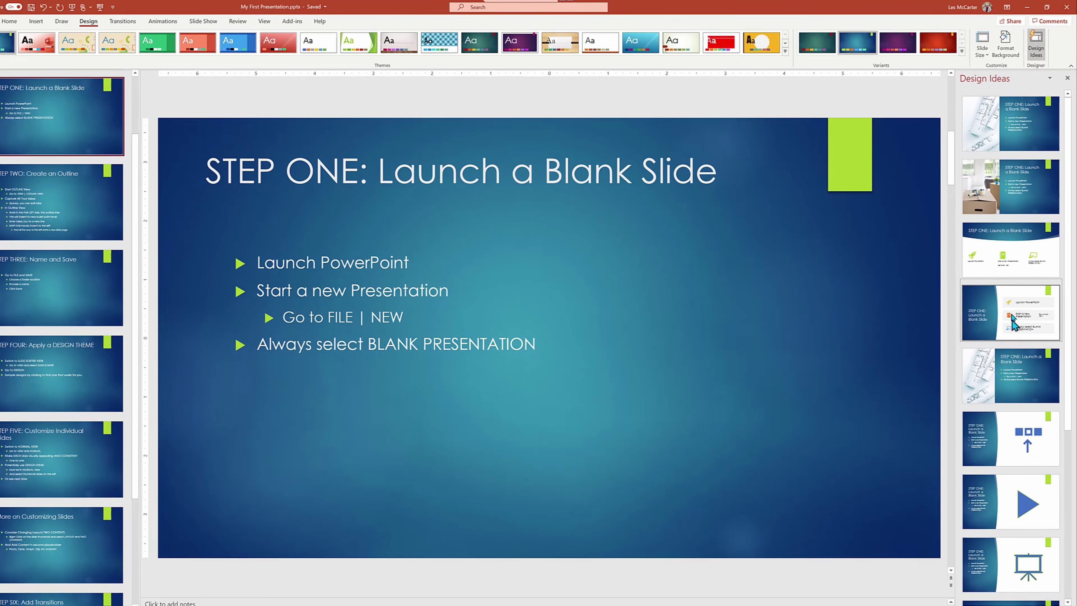
pyautogui.click(1018, 268)
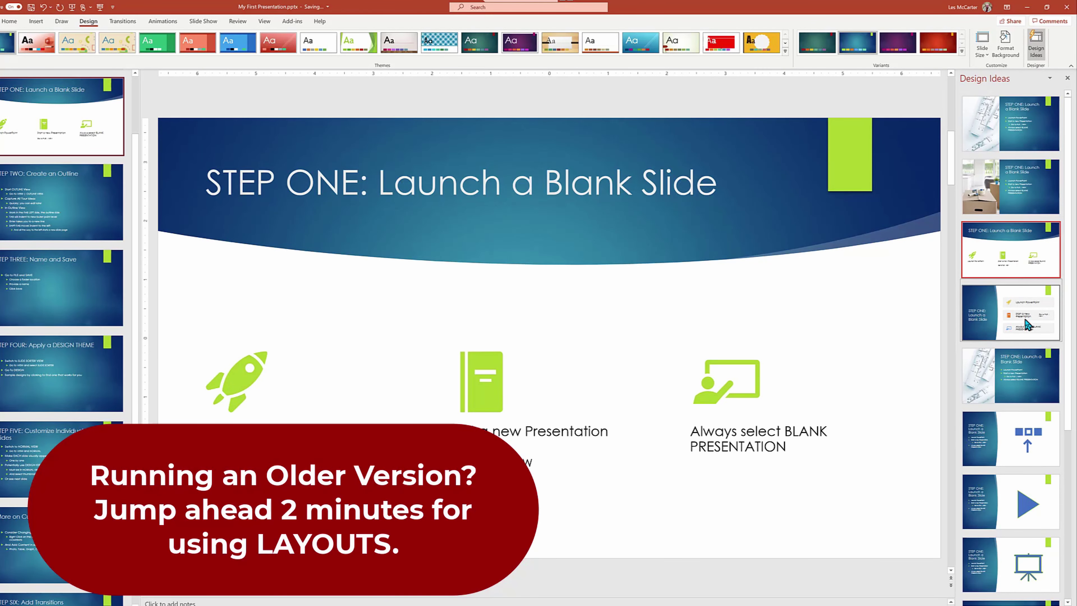
pyautogui.click(1026, 324)
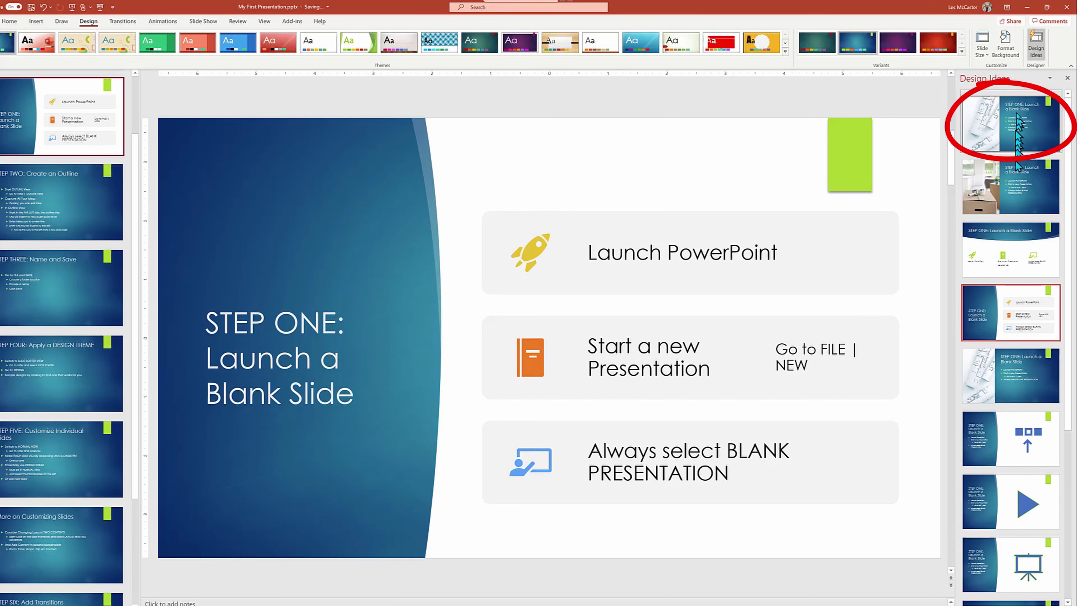
pyautogui.click(1017, 111)
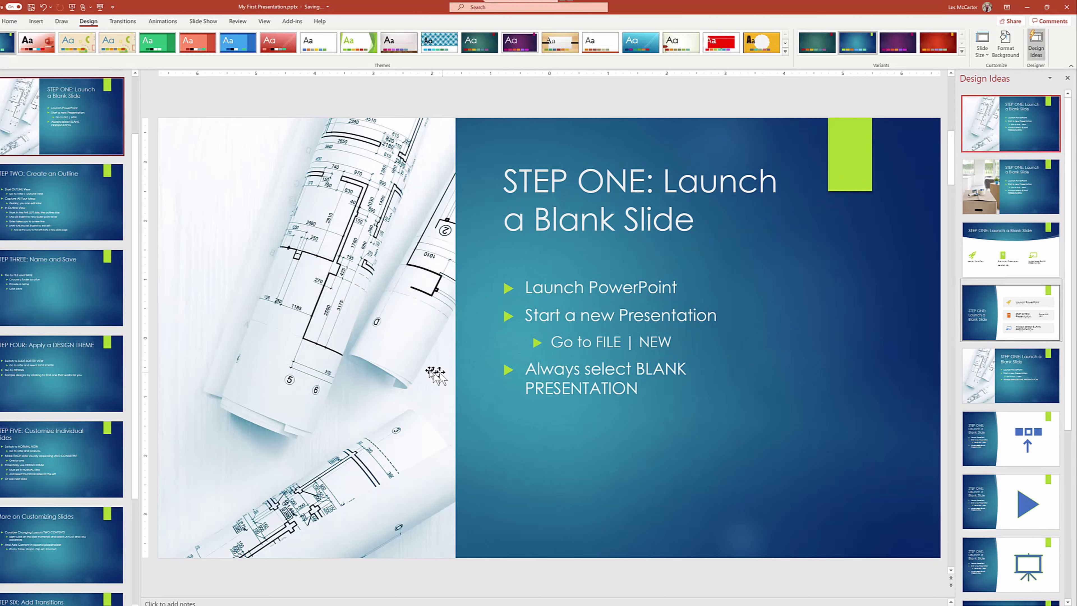
# Select the blueprint picture on STEP ONE and bring up its picture actions to replace it.
pyautogui.click(319, 288)
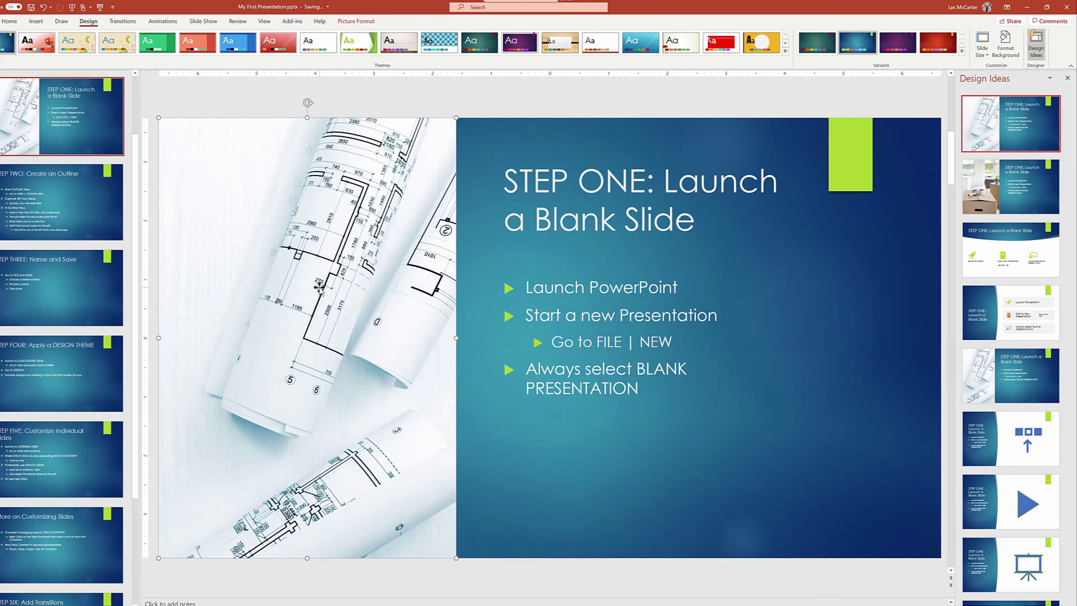
pyautogui.rightClick(319, 287)
pyautogui.click(266, 292)
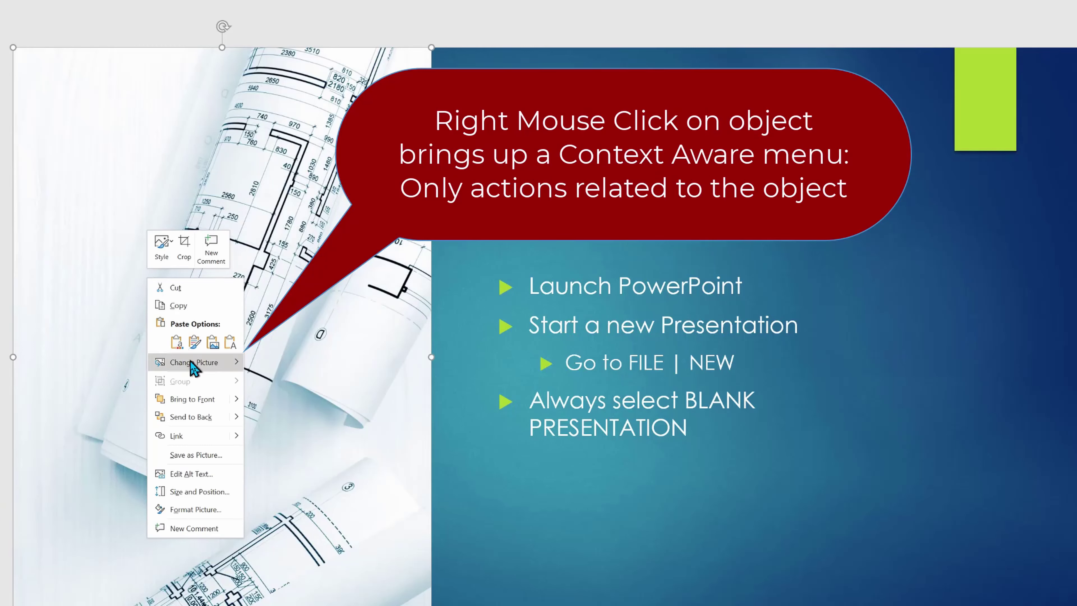
pyautogui.moveTo(191, 365)
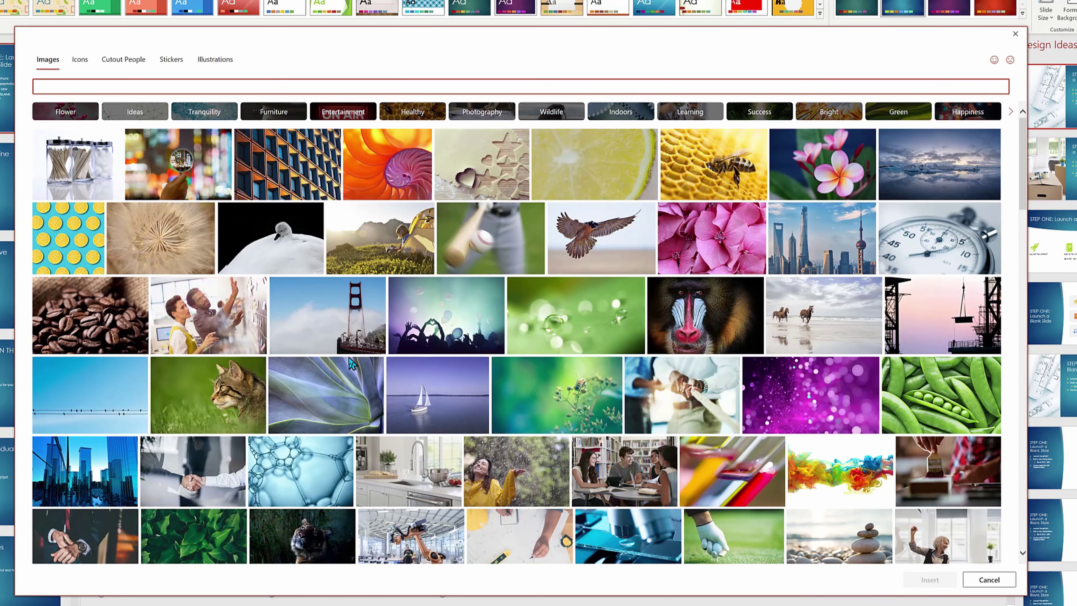
# Search stock images for 'empty' and insert the three-empty-frames photo in place of the blueprint.
pyautogui.scroll(-2, 361, 365)
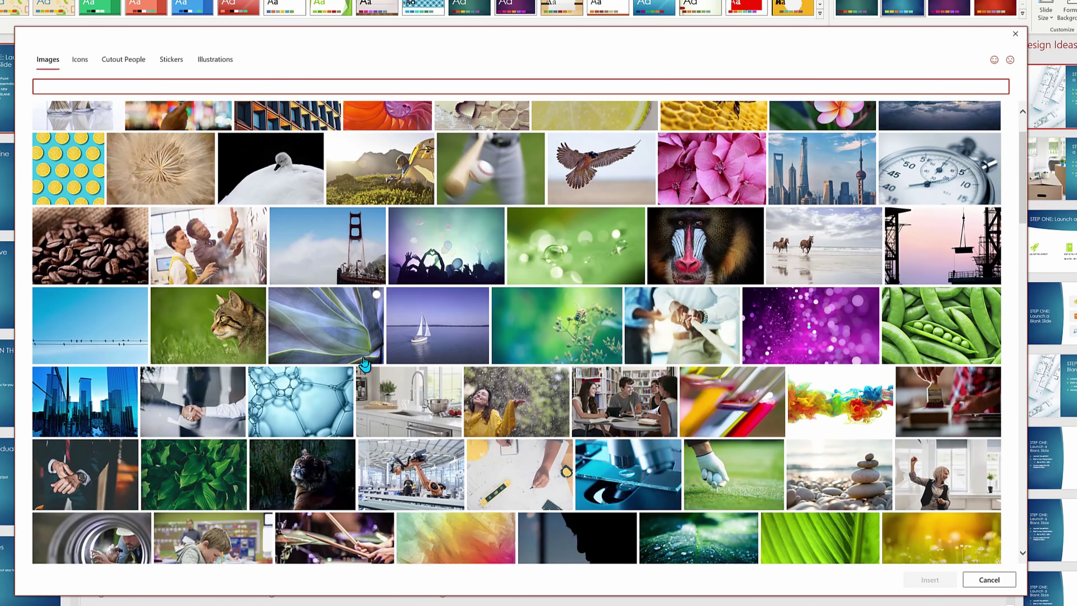
pyautogui.scroll(-2, 364, 364)
pyautogui.scroll(-2, 364, 364)
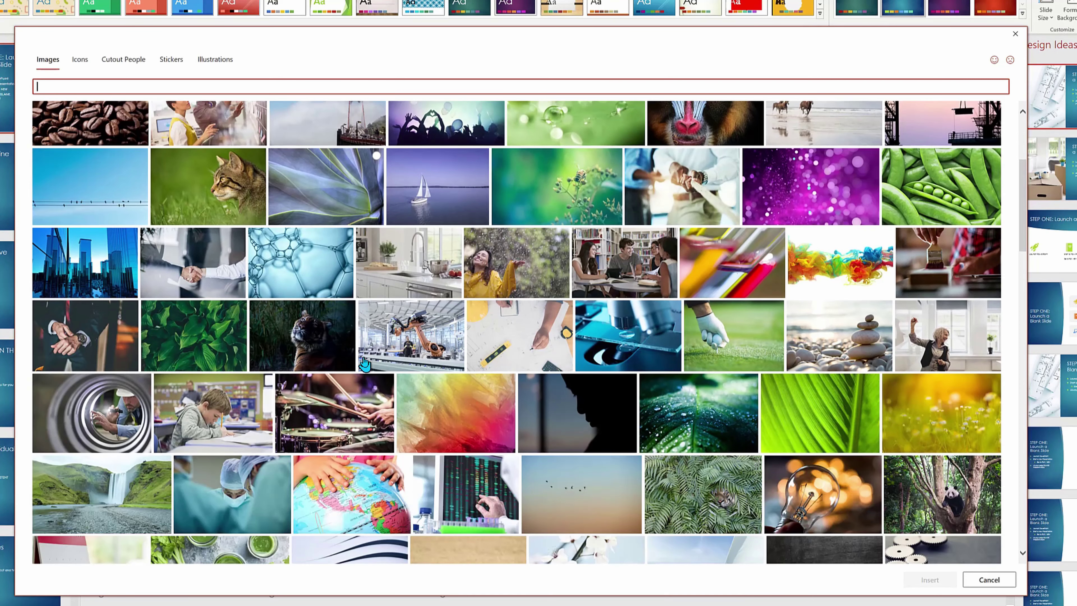
pyautogui.scroll(-2, 364, 361)
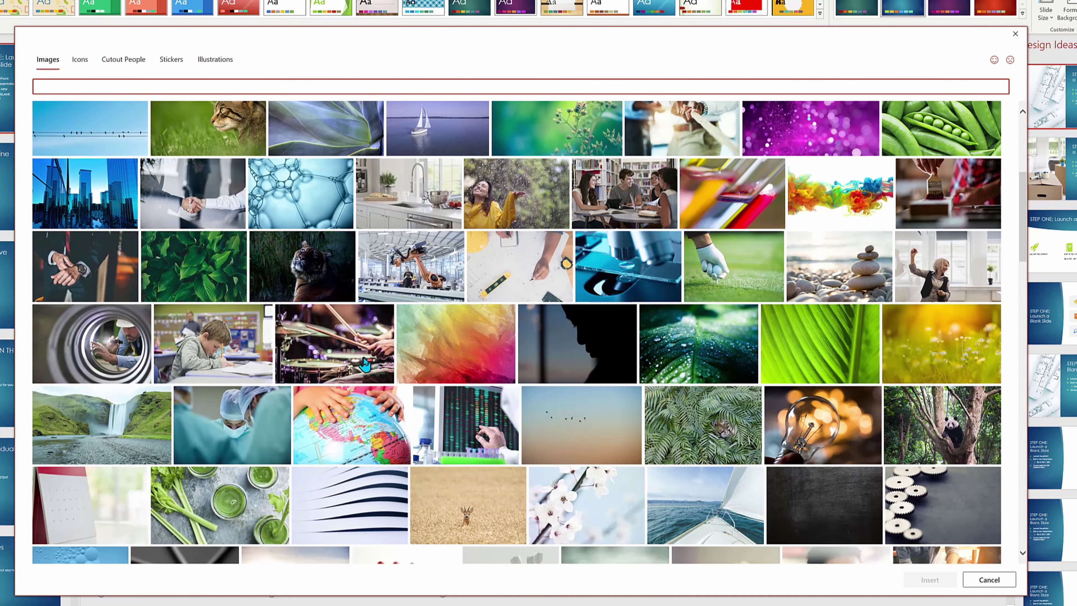
pyautogui.click(75, 84)
pyautogui.write('empty')
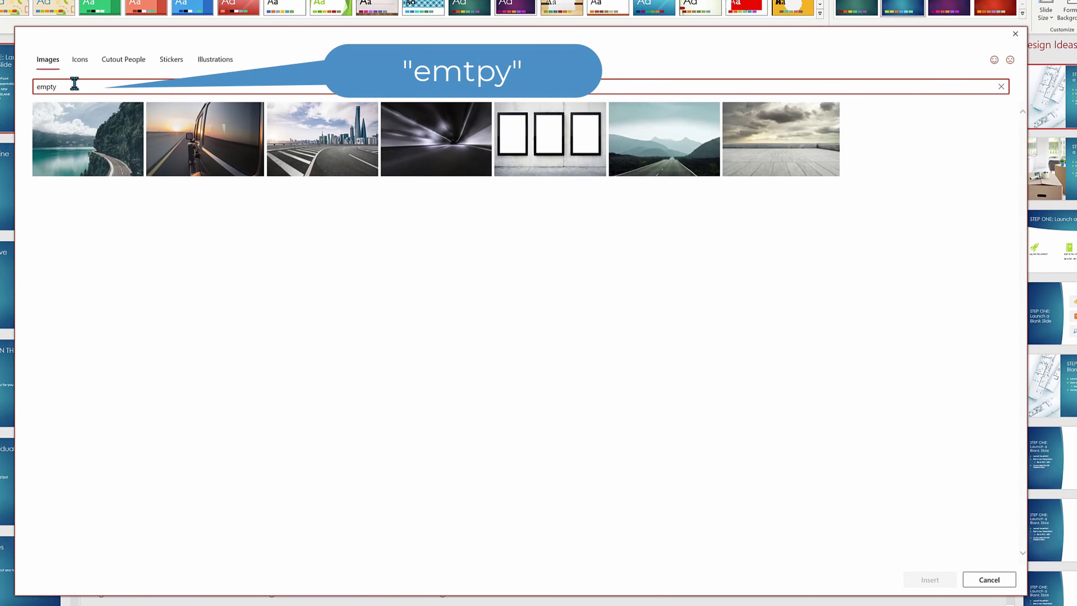
pyautogui.click(522, 160)
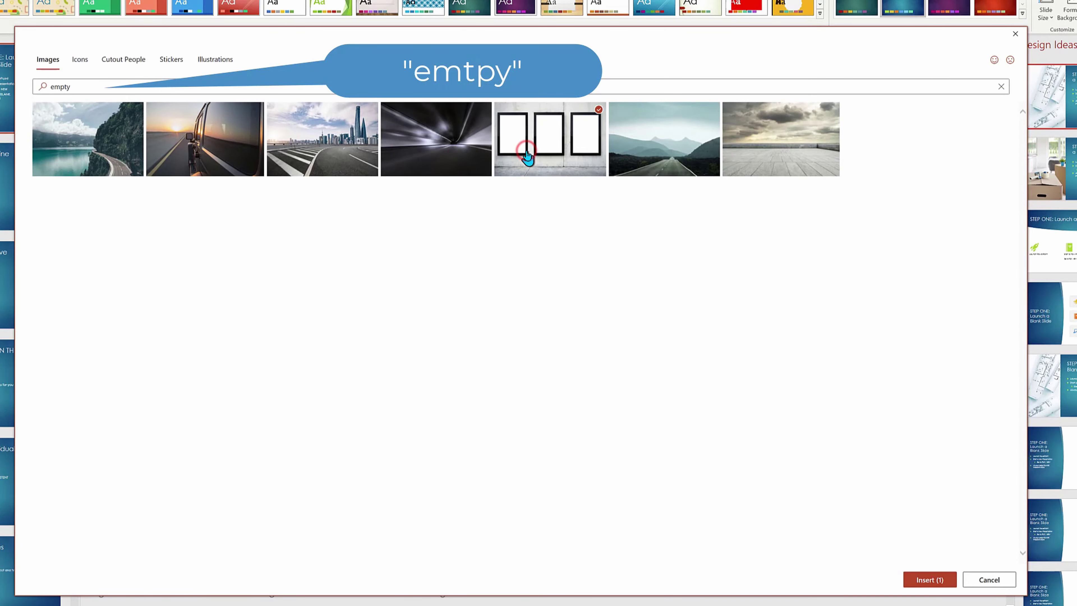
pyautogui.click(929, 580)
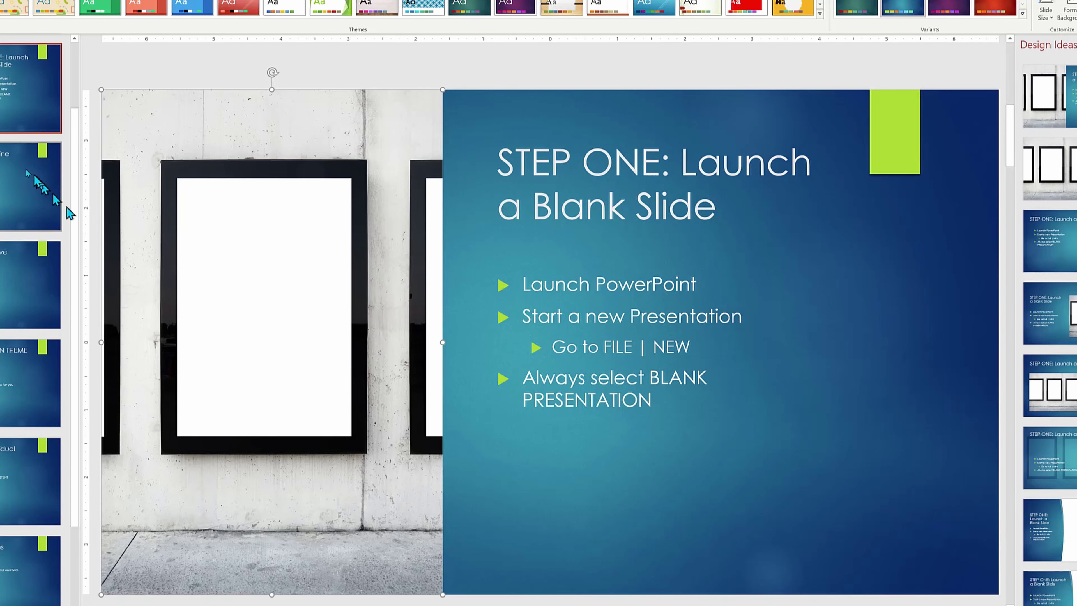
# Select the slide 2 thumbnail, STEP TWO: Create an Outline, to edit it.
pyautogui.click(3, 172)
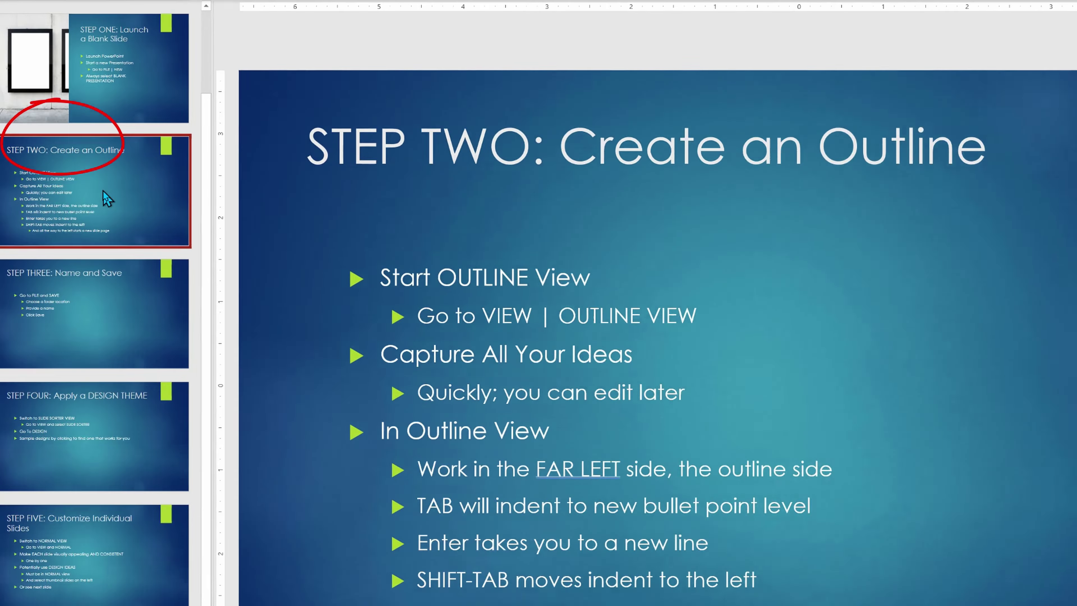
# Apply the Two Content layout to the STEP TWO slide from its thumbnail's Layout menu.
pyautogui.rightClick(83, 153)
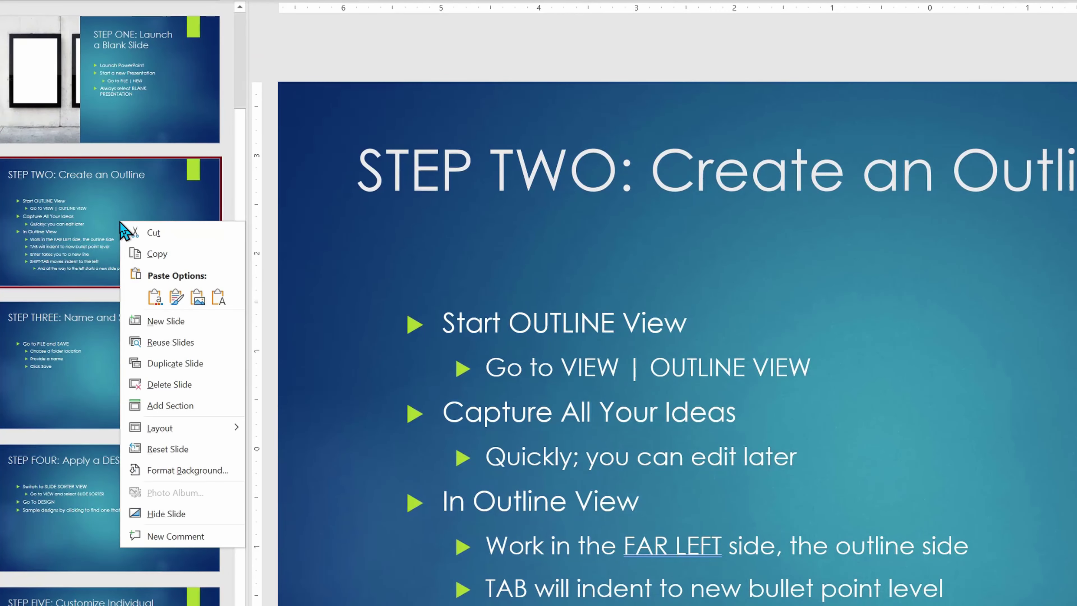
pyautogui.moveTo(139, 435)
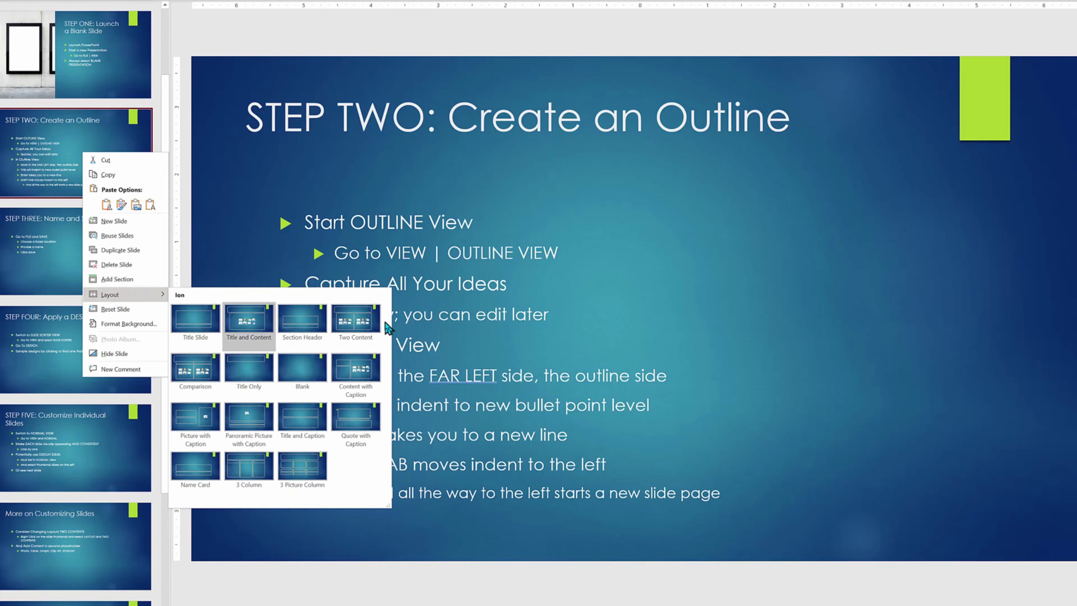
pyautogui.click(375, 327)
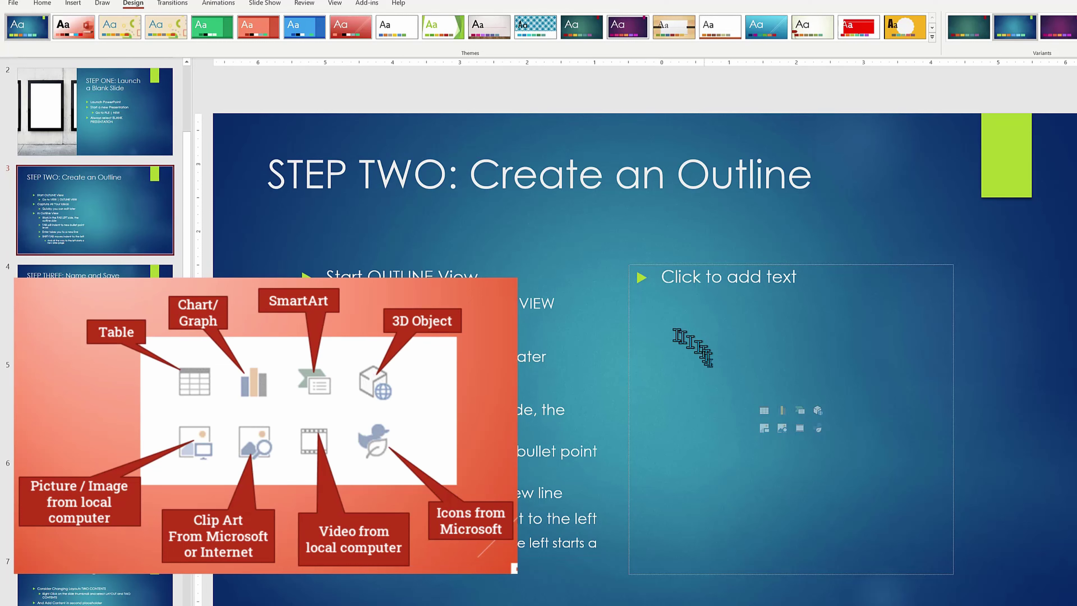
# Insert 'Lesson 2 - Handout - Editing for Content.jpg' from the 02-Editing for Content and Flow folder.
pyautogui.click(764, 429)
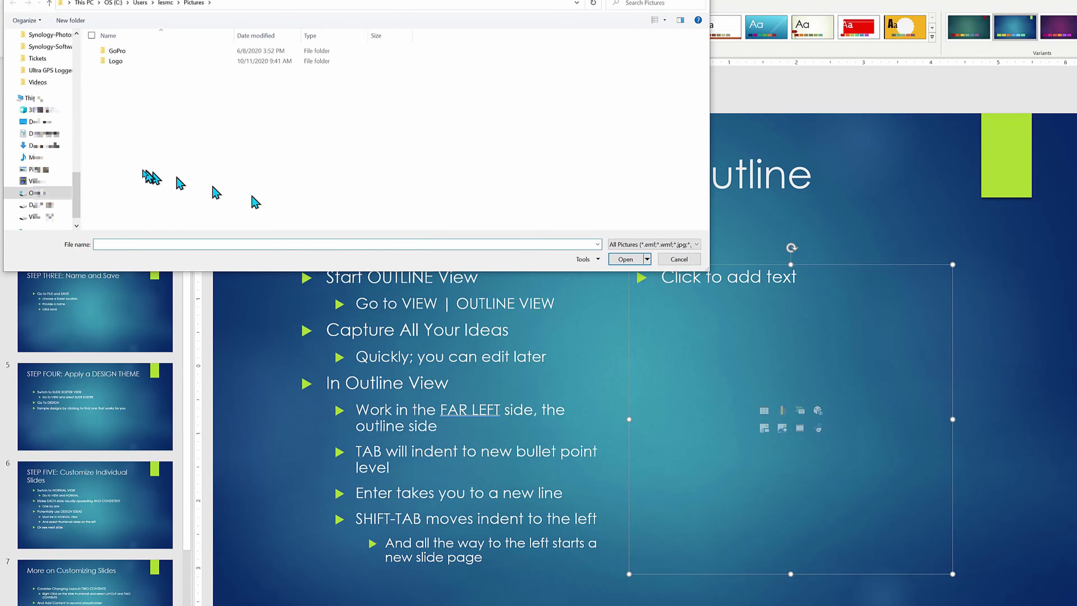
pyautogui.moveTo(77, 192); pyautogui.dragTo(74, 64)
pyautogui.click(48, 90)
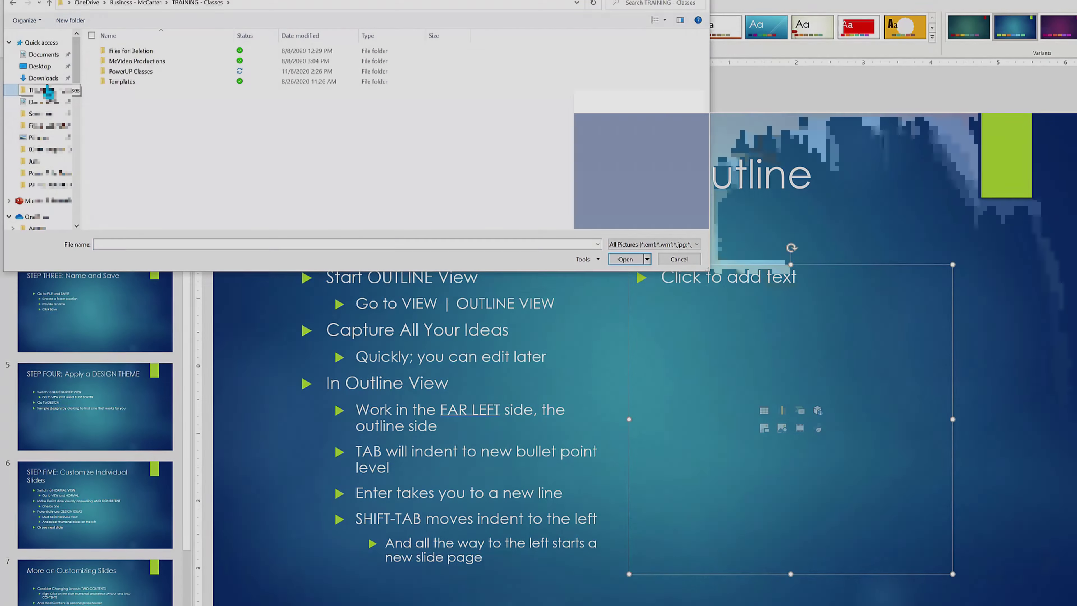
pyautogui.click(349, 7)
pyautogui.doubleClick(178, 77)
pyautogui.click(280, 63)
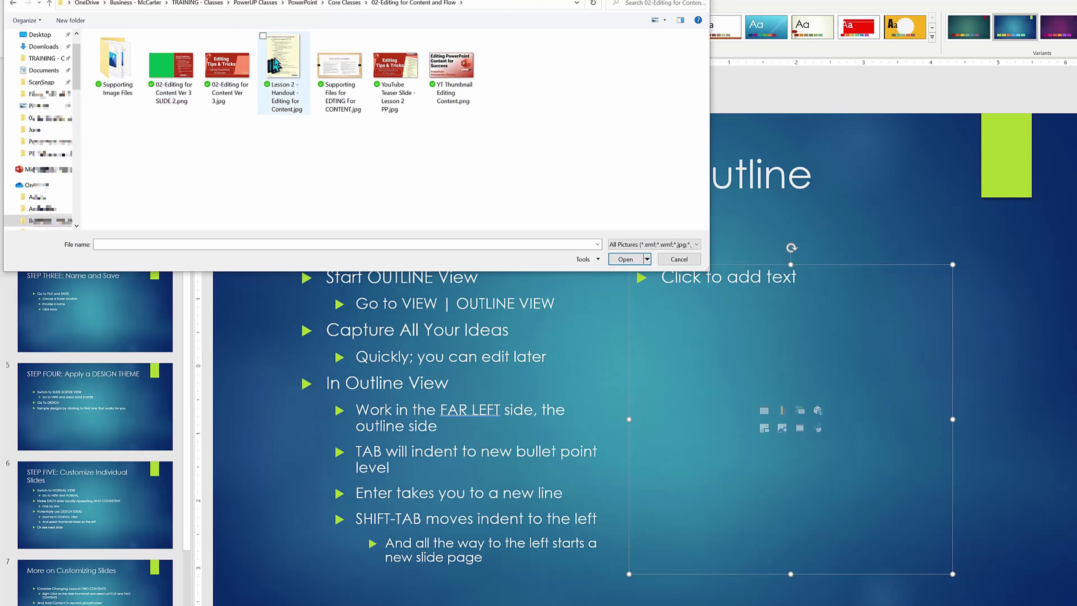
pyautogui.click(622, 259)
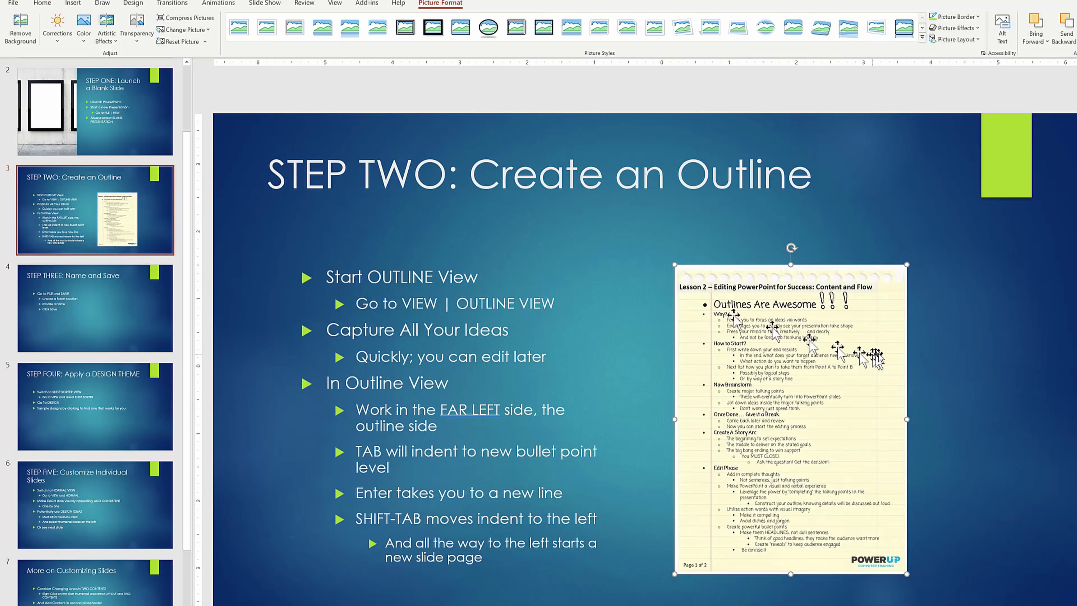
# Enlarge the handout image by its corner and shift it up beside the Outline View bullets.
pyautogui.moveTo(907, 265); pyautogui.dragTo(945, 222)
pyautogui.moveTo(901, 307); pyautogui.dragTo(916, 318)
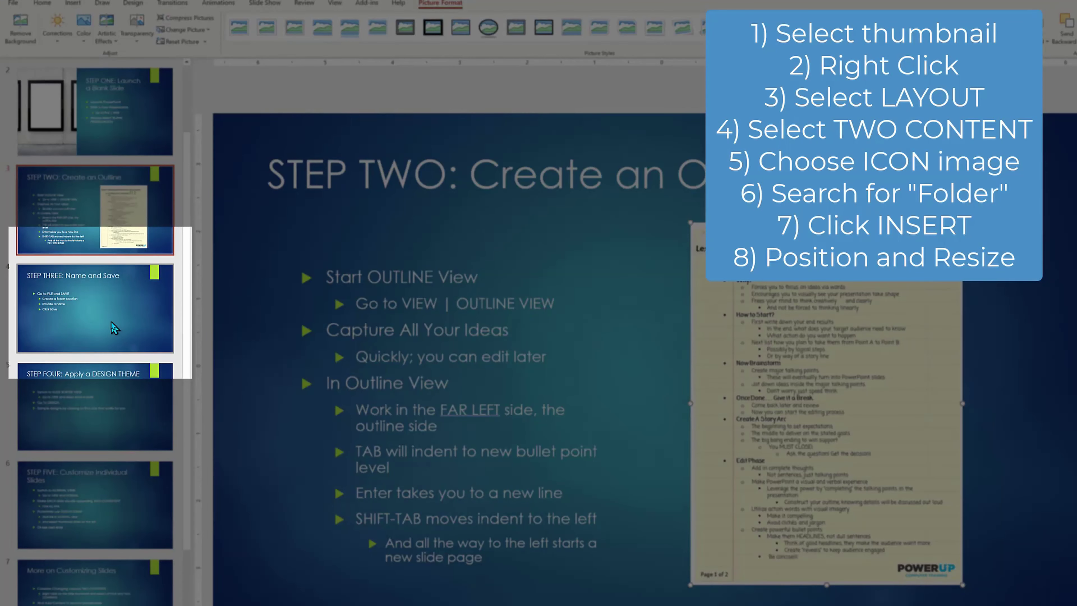
# Change the STEP THREE: Name and Save slide to the Two Content layout.
pyautogui.click(111, 322)
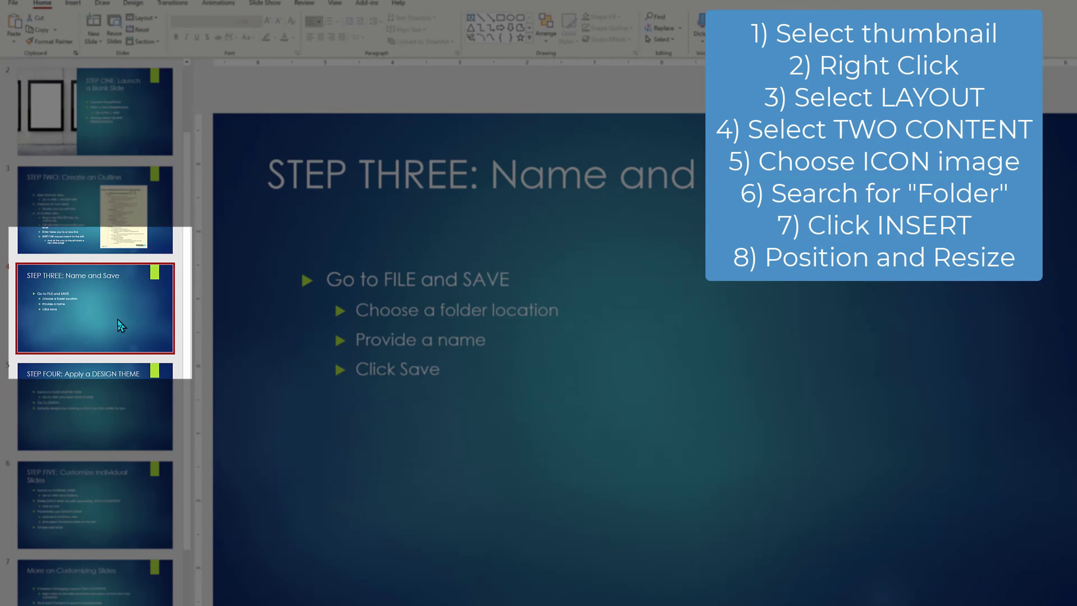
pyautogui.rightClick(119, 321)
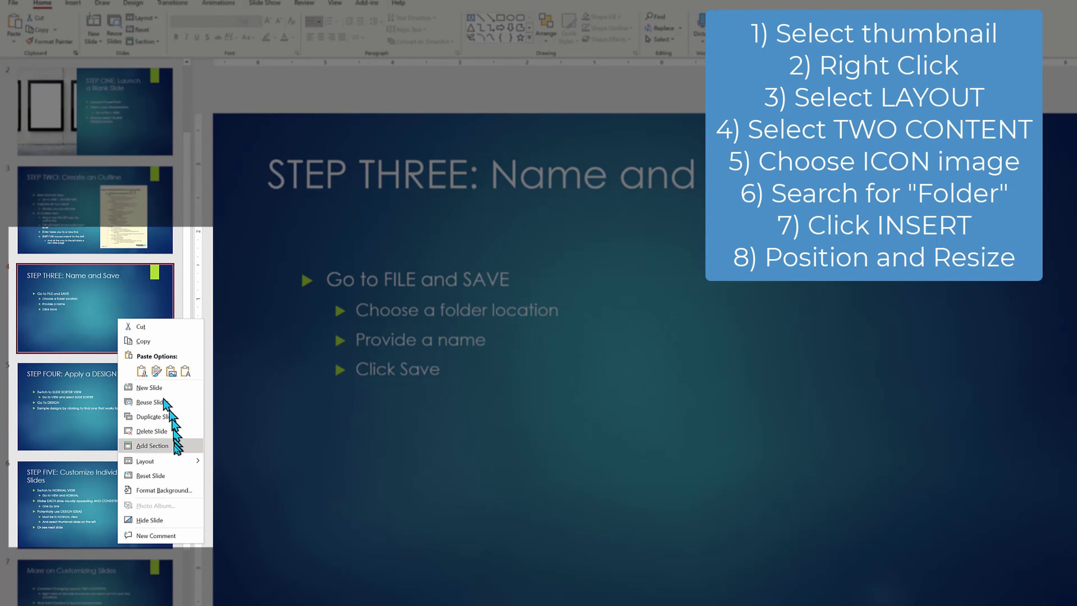
pyautogui.moveTo(177, 460)
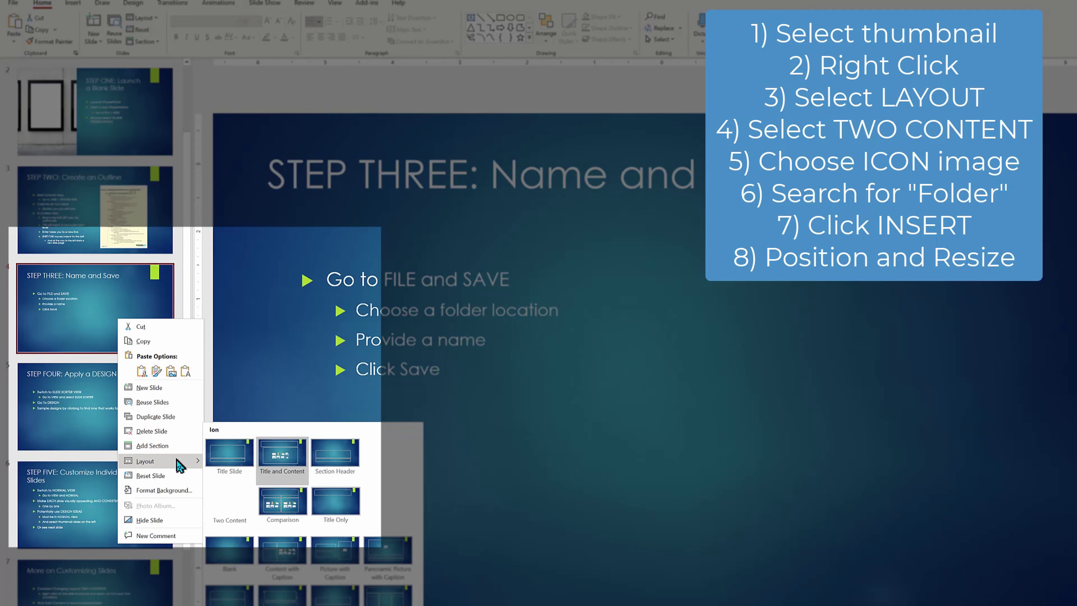
pyautogui.click(231, 499)
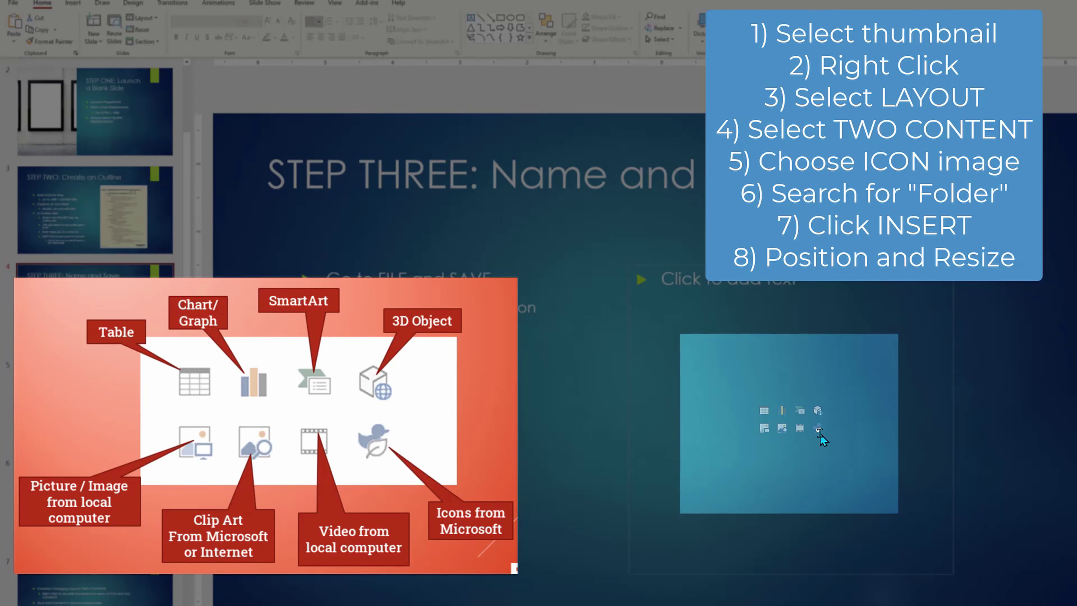
# Insert the first 'folder' icon, enlarge it to about 3.79 inches, and place it beside the bullets.
pyautogui.click(819, 428)
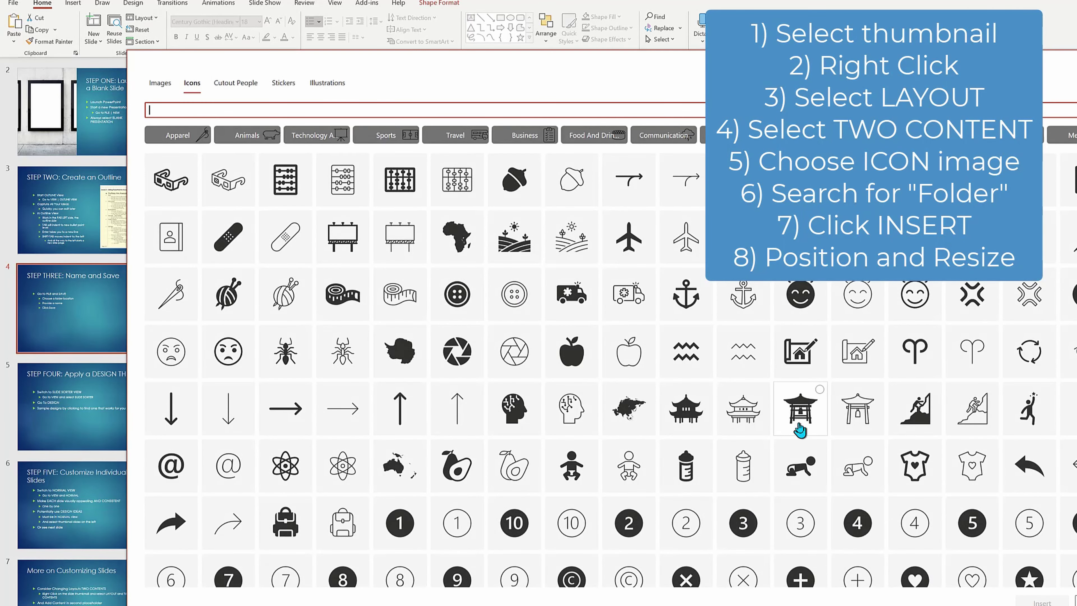
pyautogui.click(346, 107)
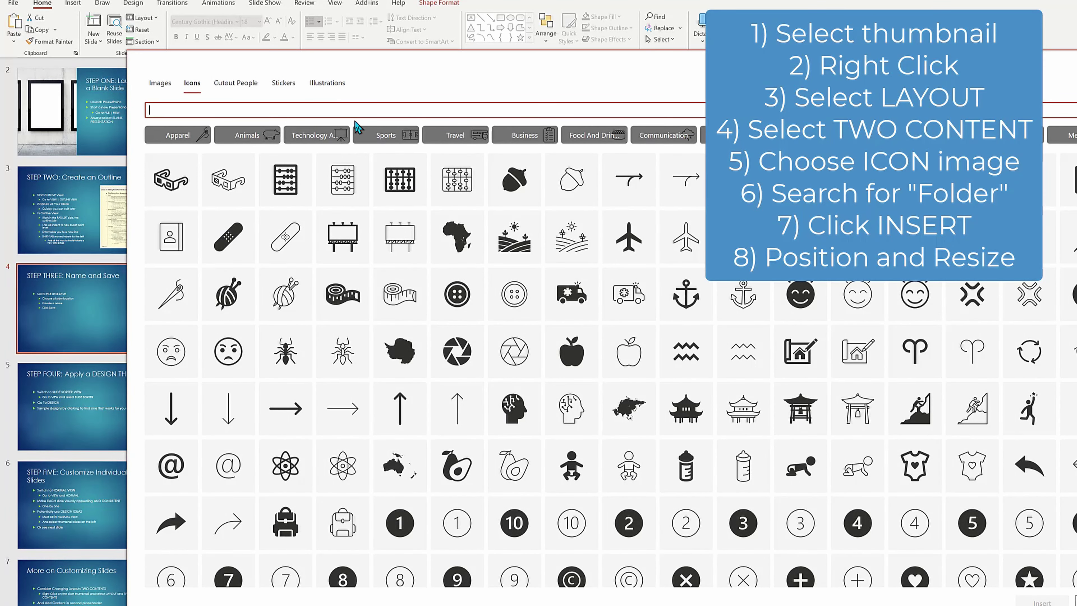
pyautogui.write('folder')
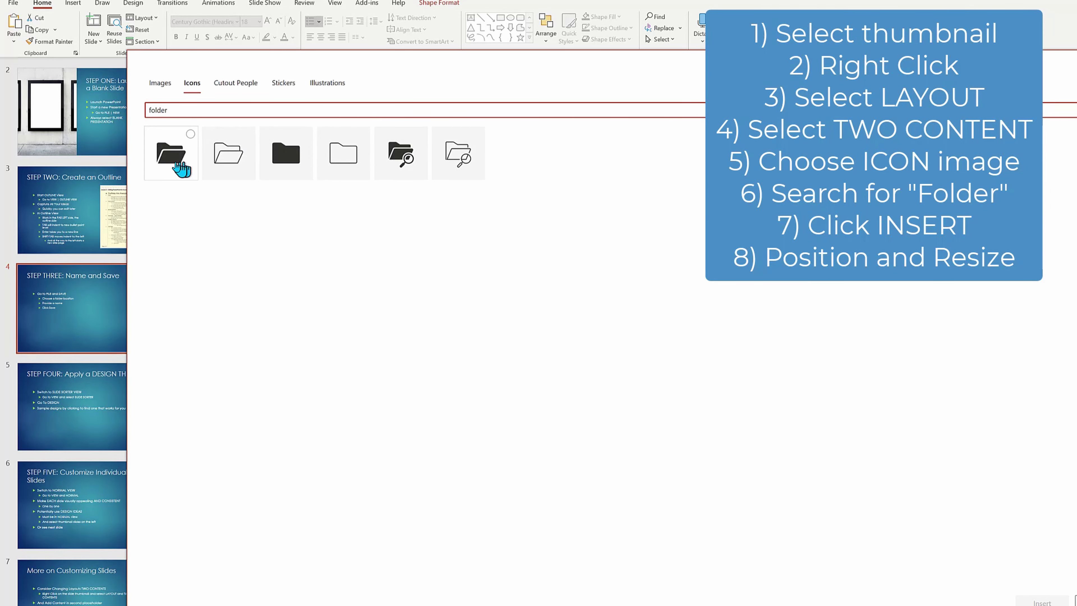
pyautogui.click(169, 158)
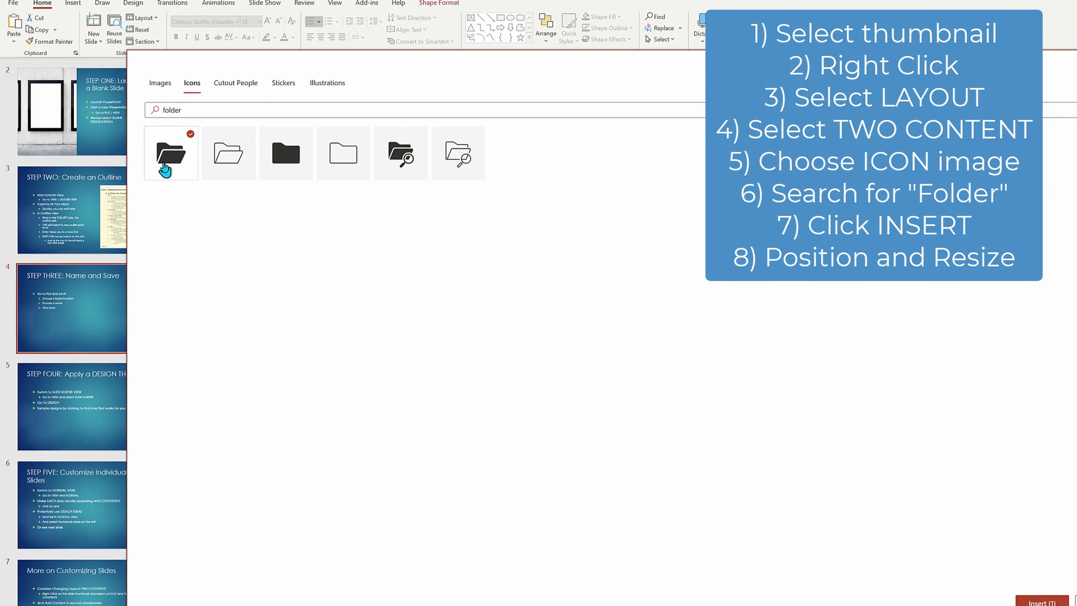
pyautogui.click(1042, 602)
pyautogui.moveTo(825, 384); pyautogui.dragTo(1013, 195)
pyautogui.moveTo(848, 295); pyautogui.dragTo(774, 379)
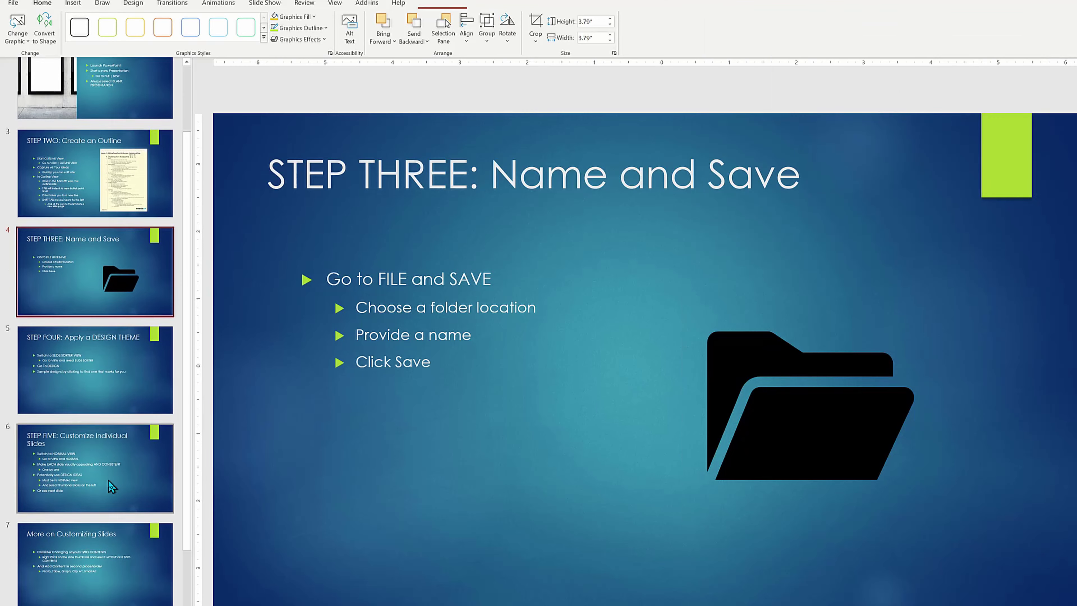
pyautogui.scroll(-5, 106, 339)
# On the STEP SEVEN slide, insert the smoky spotlight photo from a 'spotlight' stock-image search.
pyautogui.click(98, 590)
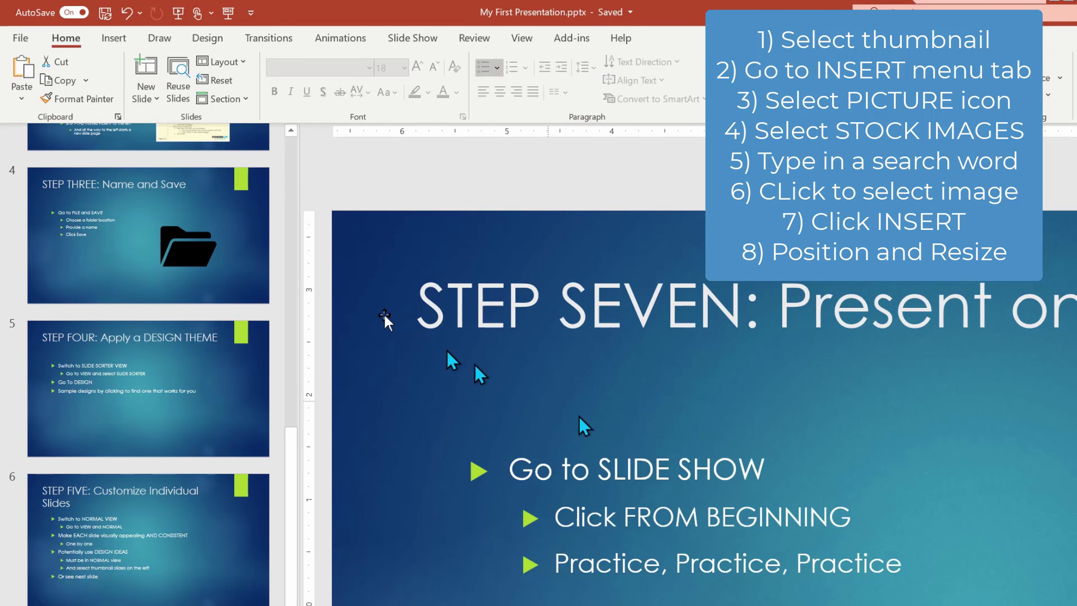
pyautogui.click(108, 36)
pyautogui.click(138, 85)
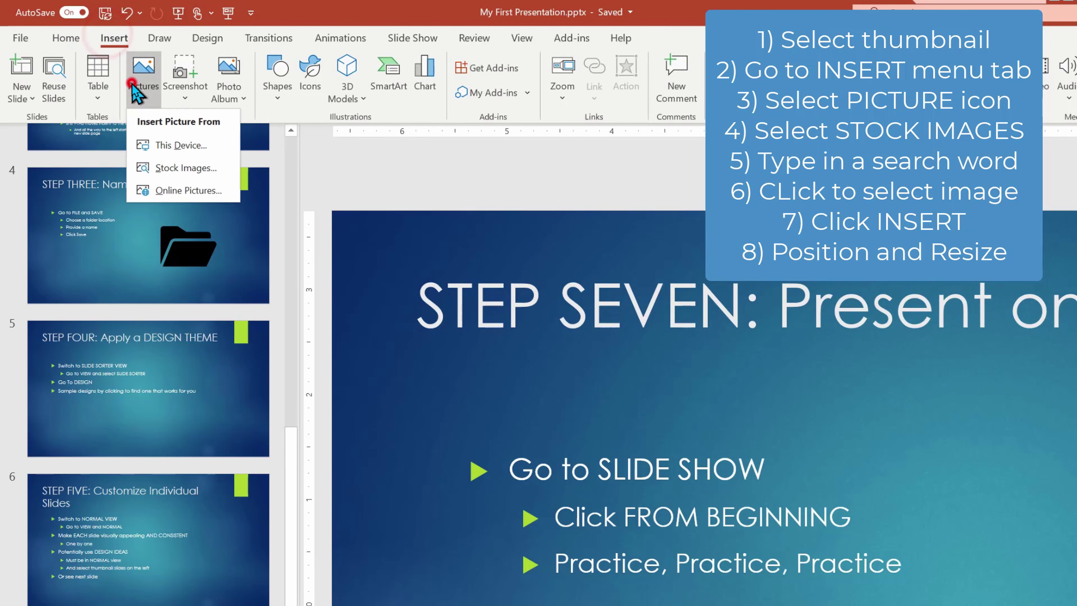
pyautogui.click(162, 167)
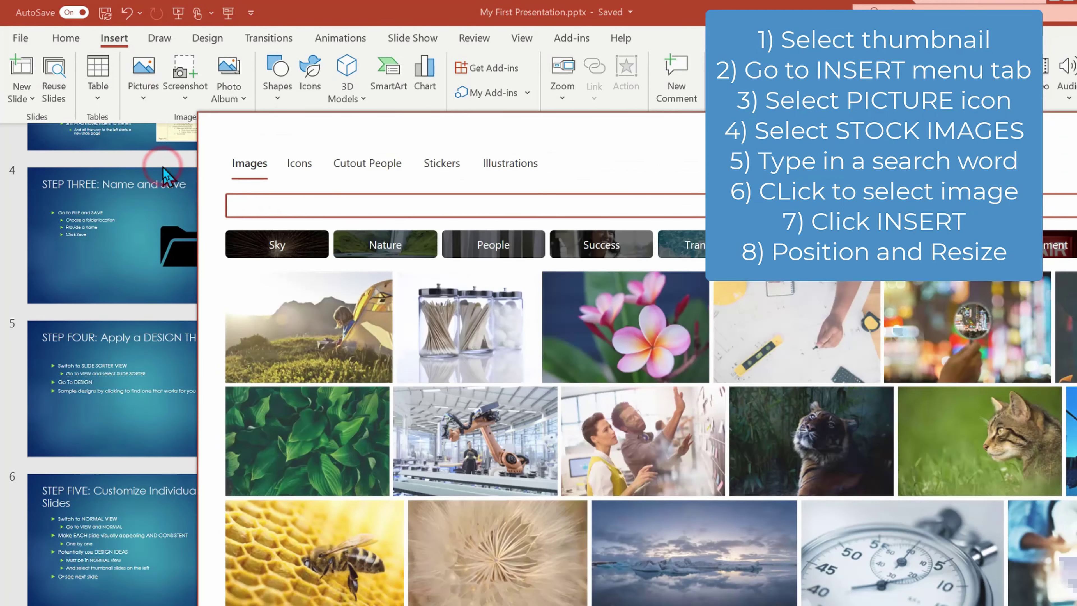
pyautogui.click(318, 208)
pyautogui.write('s')
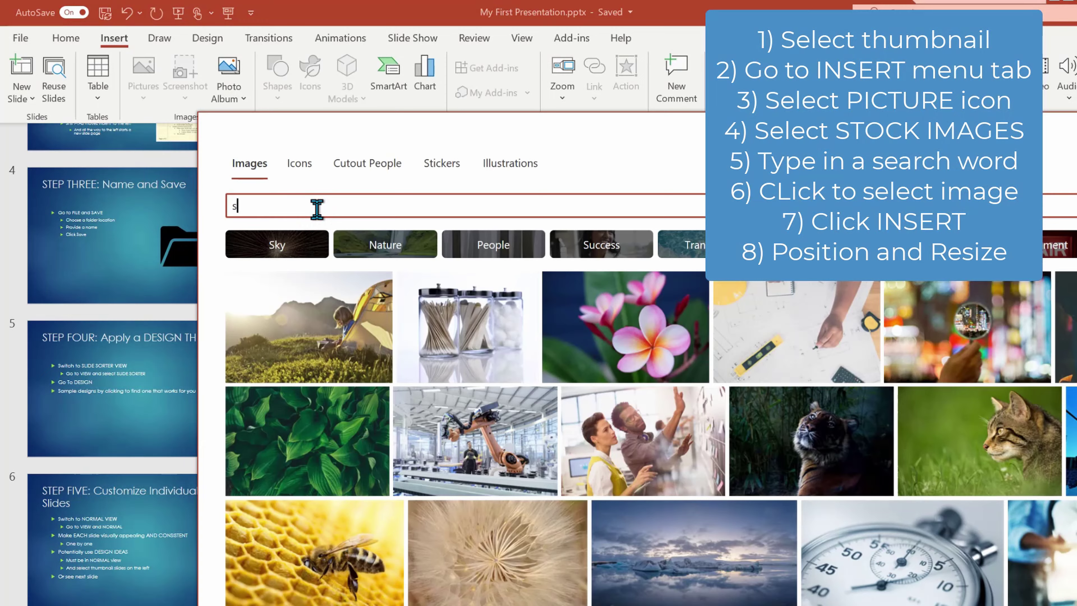
pyautogui.write('potlinght')
pyautogui.press('BackSpace')
pyautogui.press('BackSpace')
pyautogui.press('BackSpace')
pyautogui.press('BackSpace')
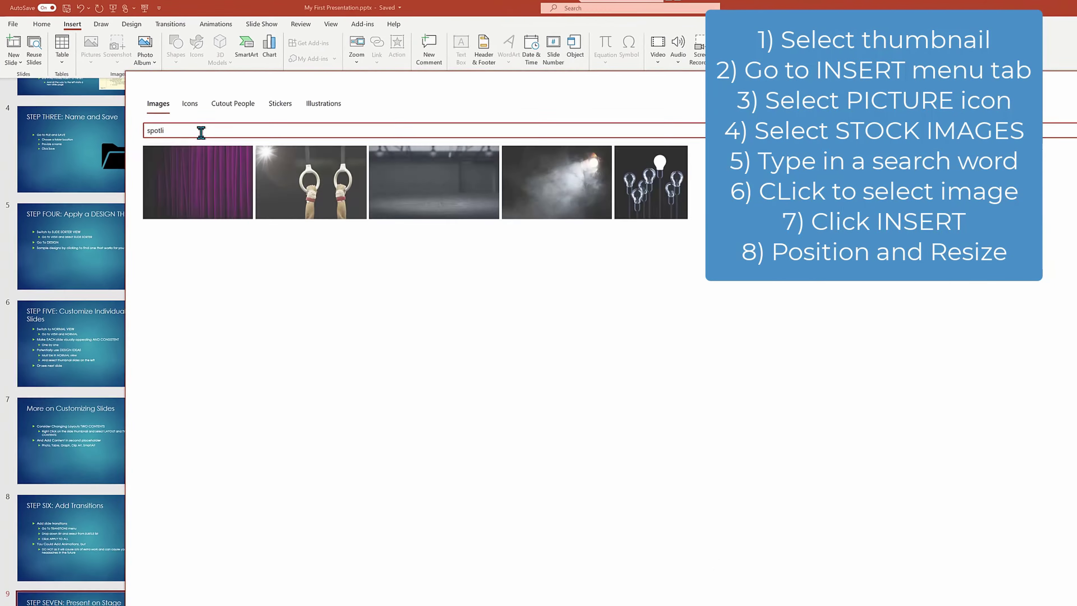
pyautogui.write('gh')
pyautogui.click(339, 195)
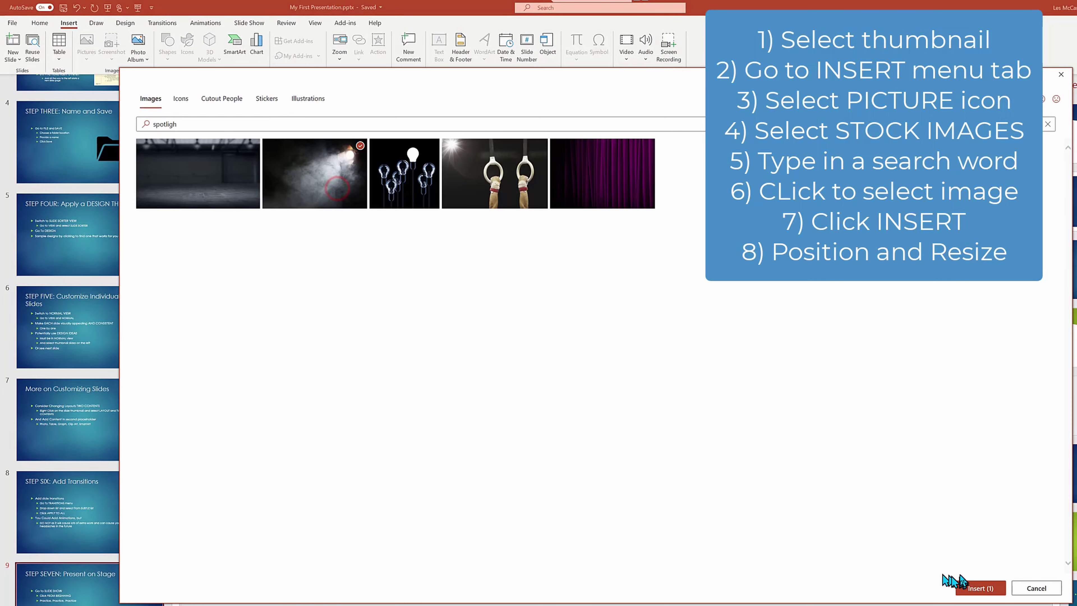
pyautogui.click(980, 587)
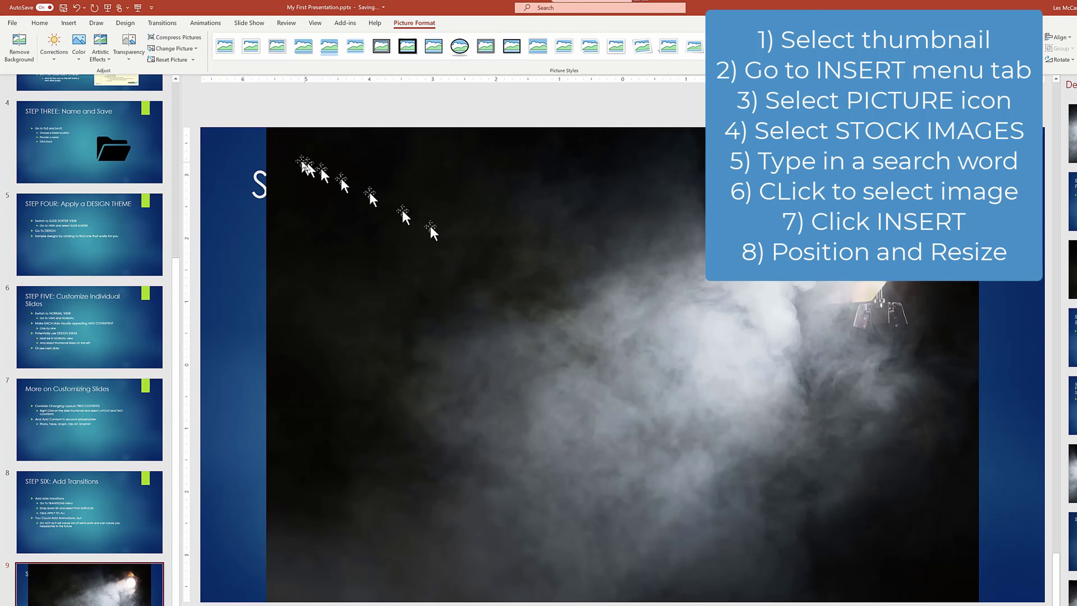
# Shrink the spotlight photo and position it to the right of the bullets.
pyautogui.click(328, 179)
pyautogui.moveTo(266, 127); pyautogui.dragTo(572, 332)
pyautogui.moveTo(745, 415); pyautogui.dragTo(751, 355)
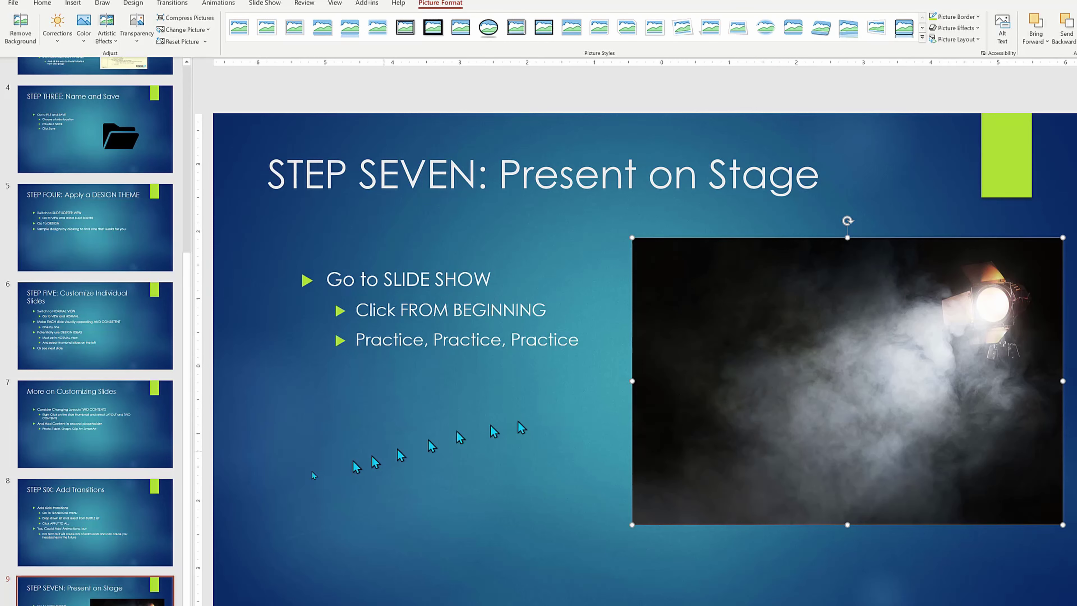
pyautogui.click(121, 531)
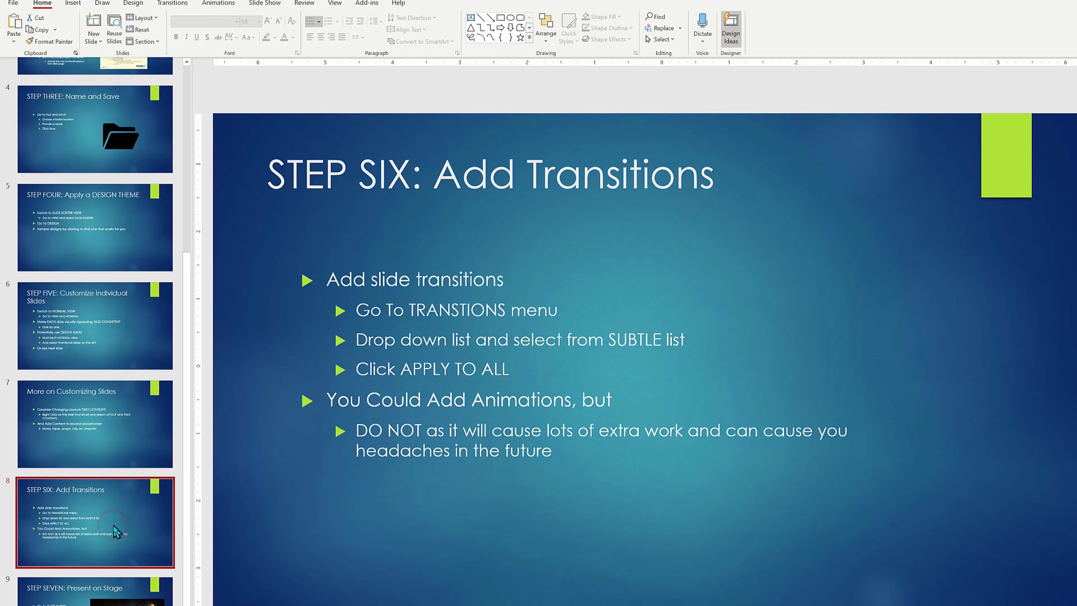
# Insert a new slide after STEP SIX: Add Transitions and title it 'Sample Chart'.
pyautogui.rightClick(116, 531)
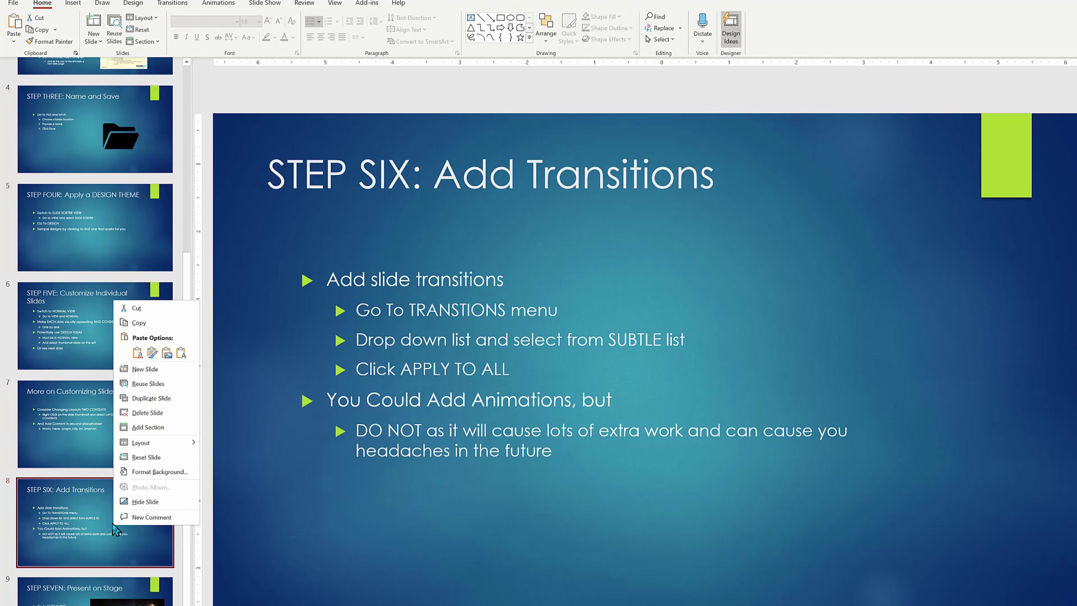
pyautogui.click(147, 369)
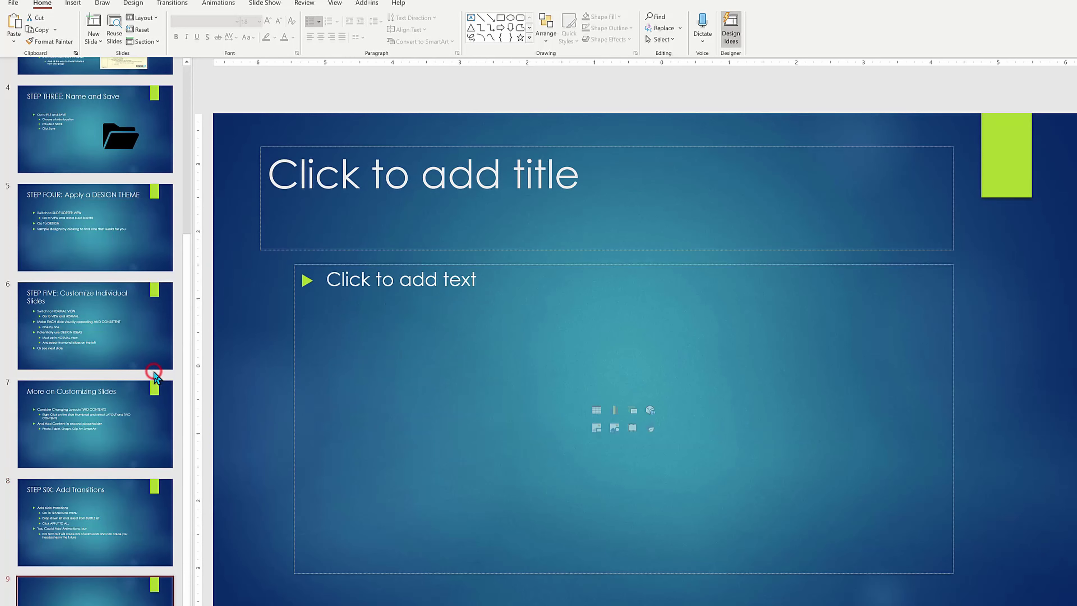
pyautogui.click(350, 173)
pyautogui.write('Sample Cha')
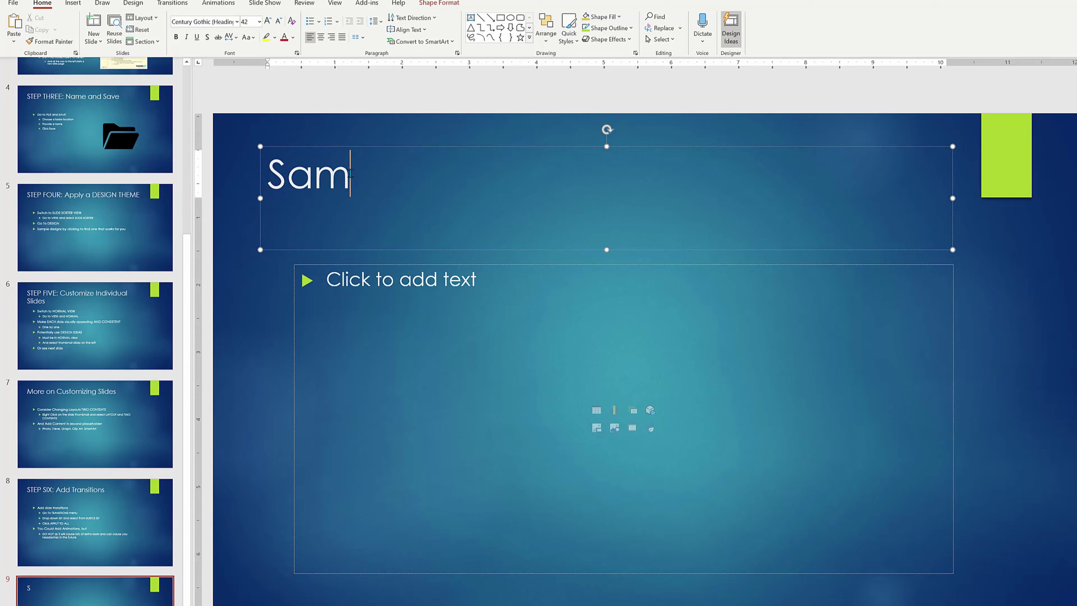
pyautogui.write('rt')
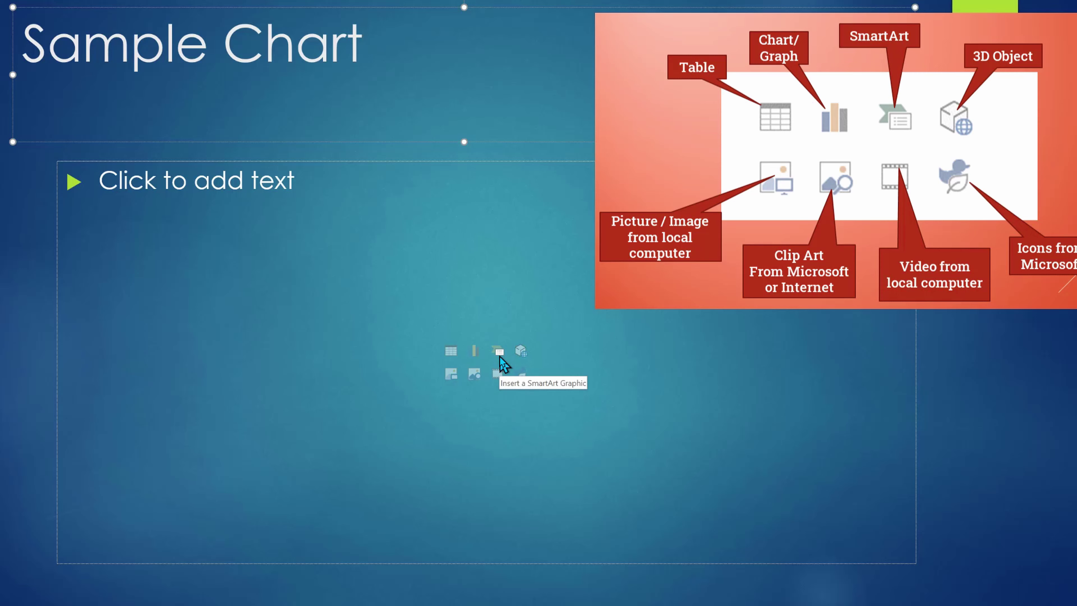
pyautogui.click(474, 352)
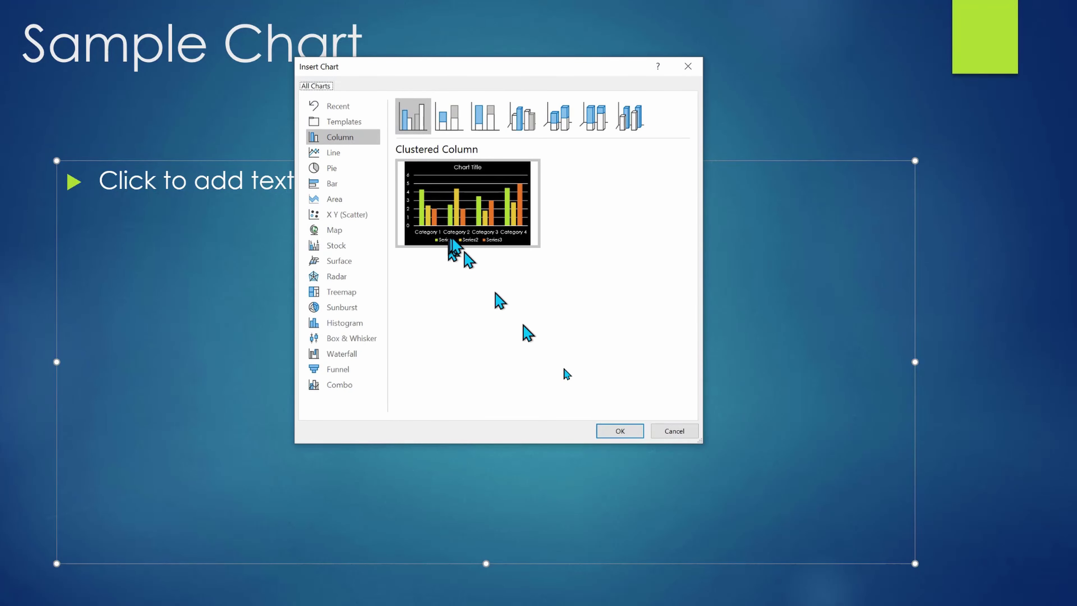
# After previewing Line, Pie and Scatter types, insert a Clustered Bar chart.
pyautogui.click(330, 152)
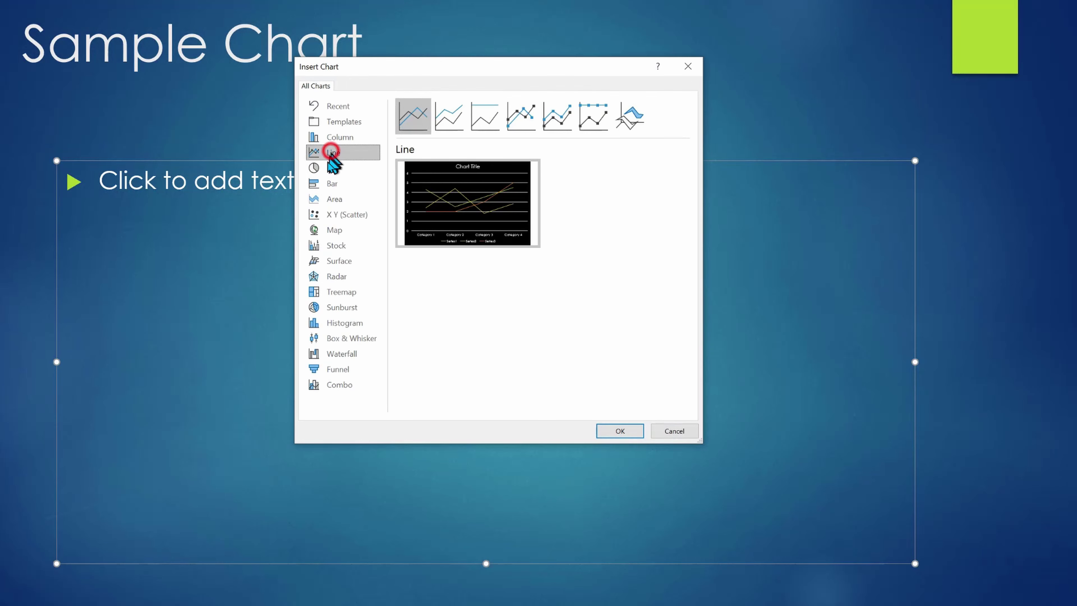
pyautogui.click(330, 169)
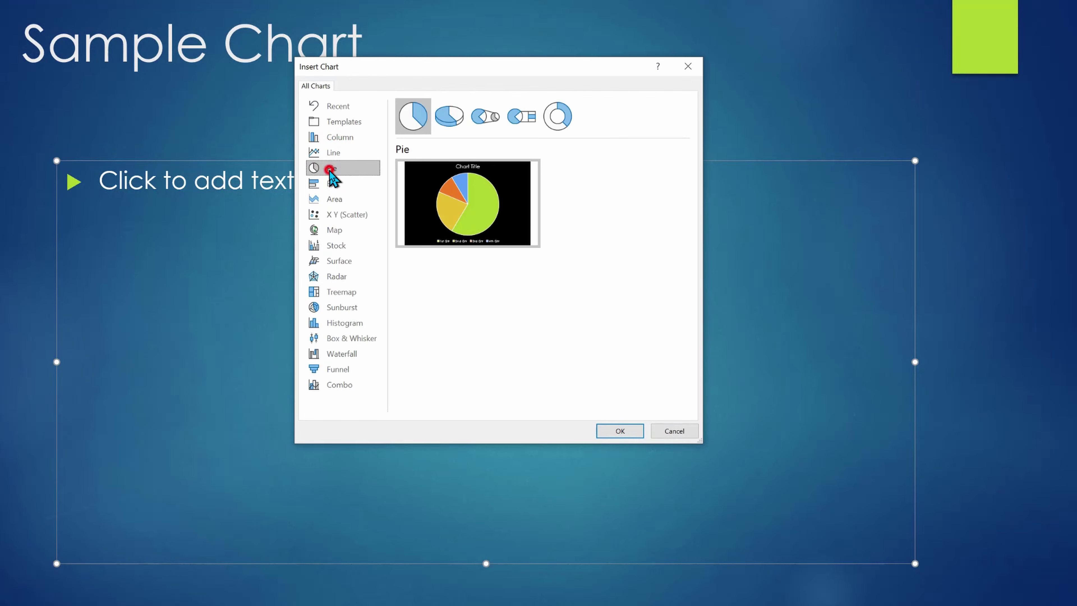
pyautogui.click(344, 216)
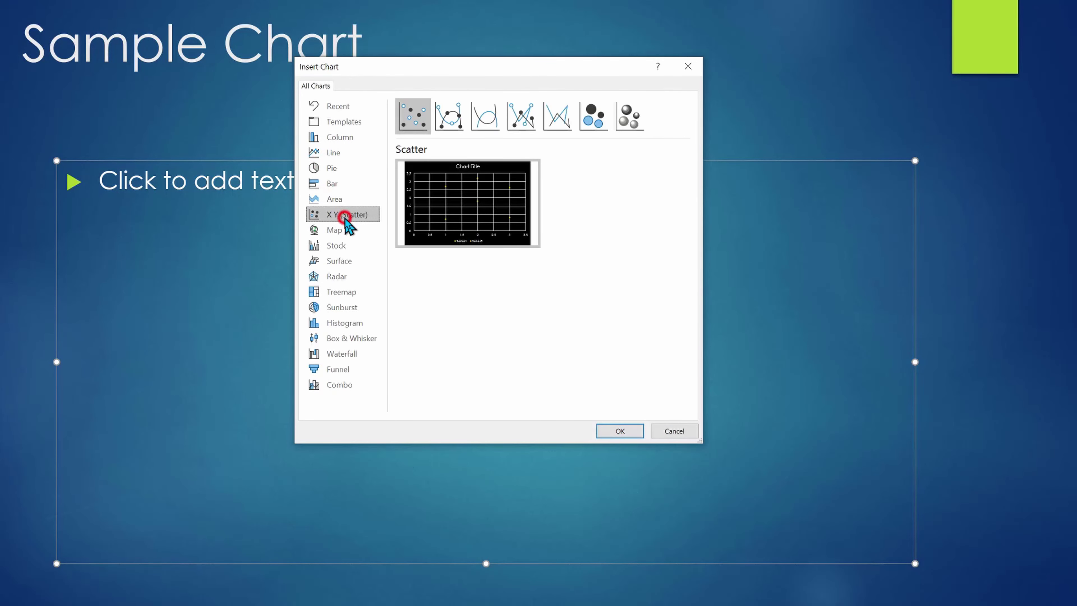
pyautogui.click(332, 183)
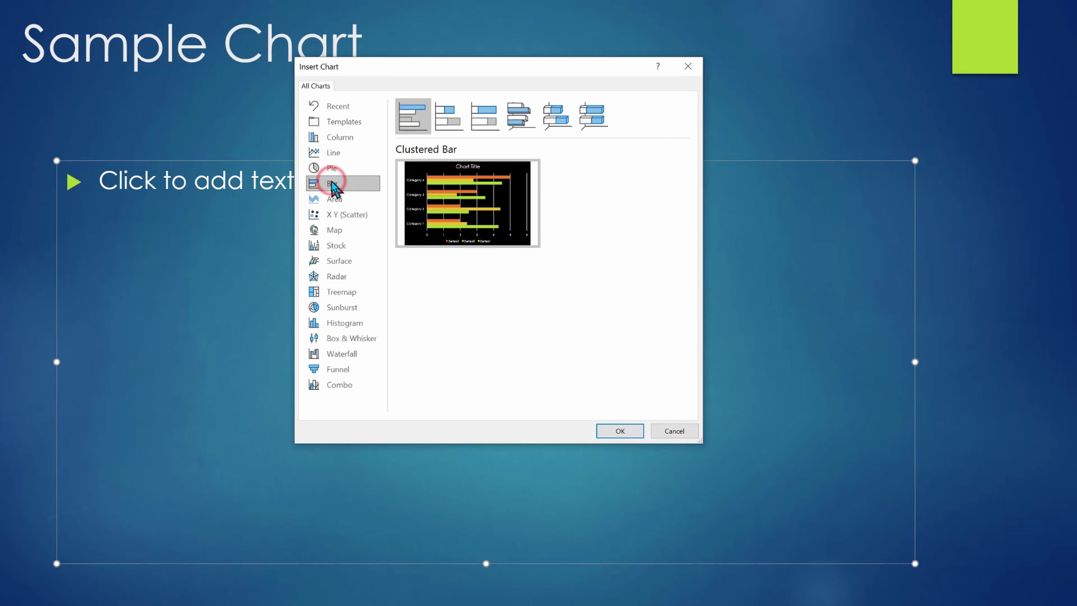
pyautogui.click(632, 436)
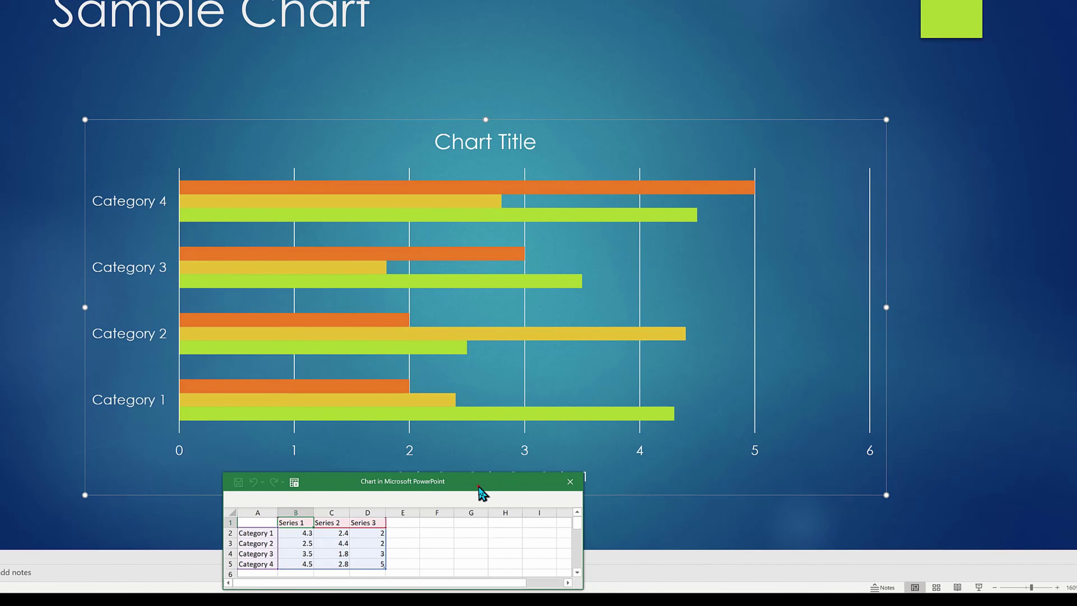
# In the chart data sheet, change cell B2 (Category 1, Series 1) to 9.
pyautogui.moveTo(490, 481); pyautogui.dragTo(628, 4)
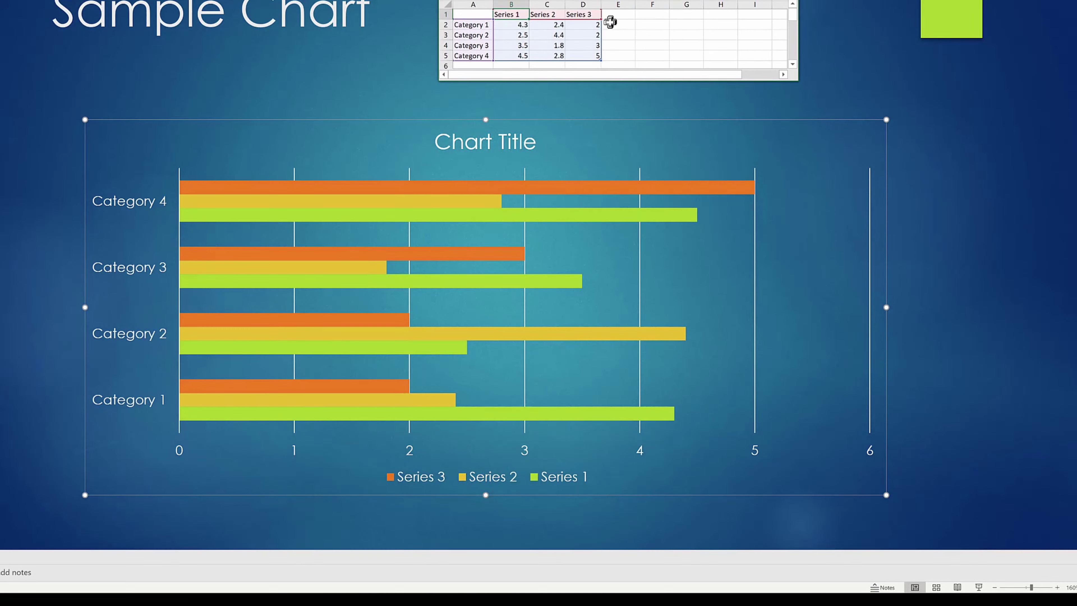
pyautogui.click(521, 24)
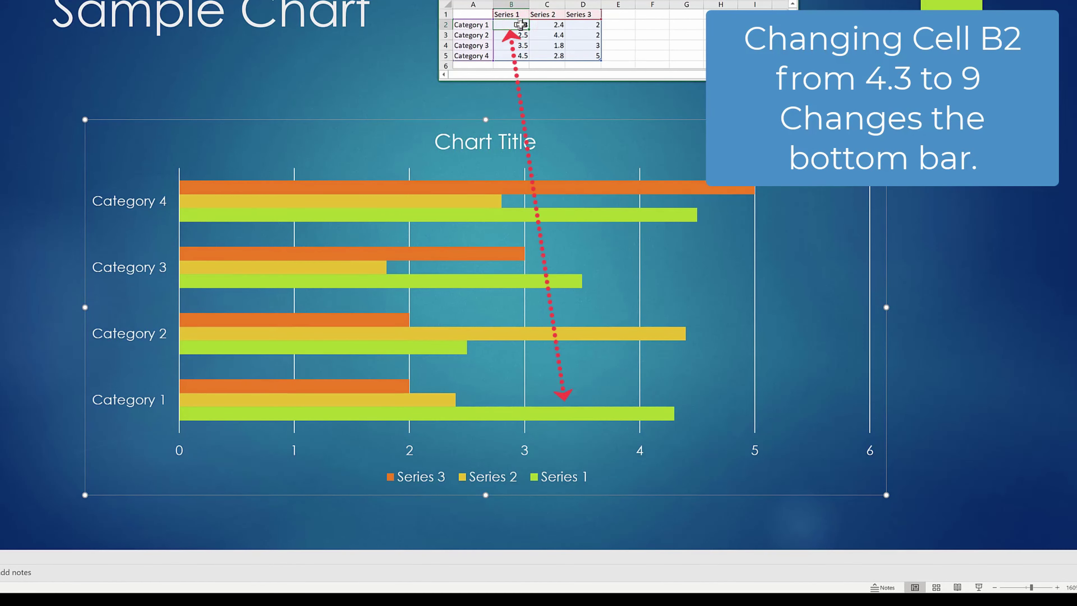
pyautogui.write('9')
pyautogui.press('Return')
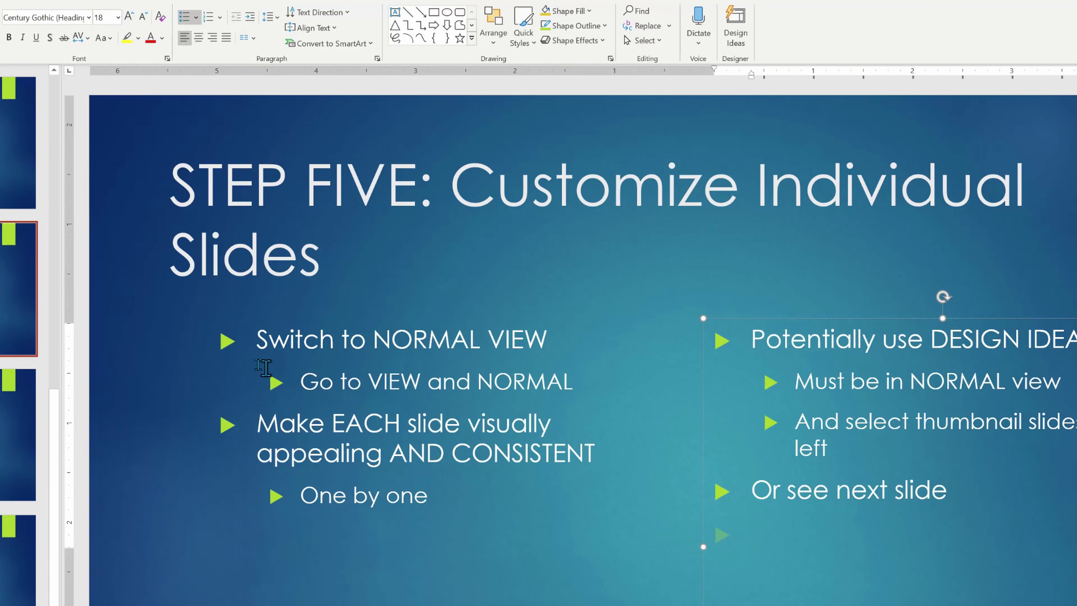
pyautogui.click(248, 334)
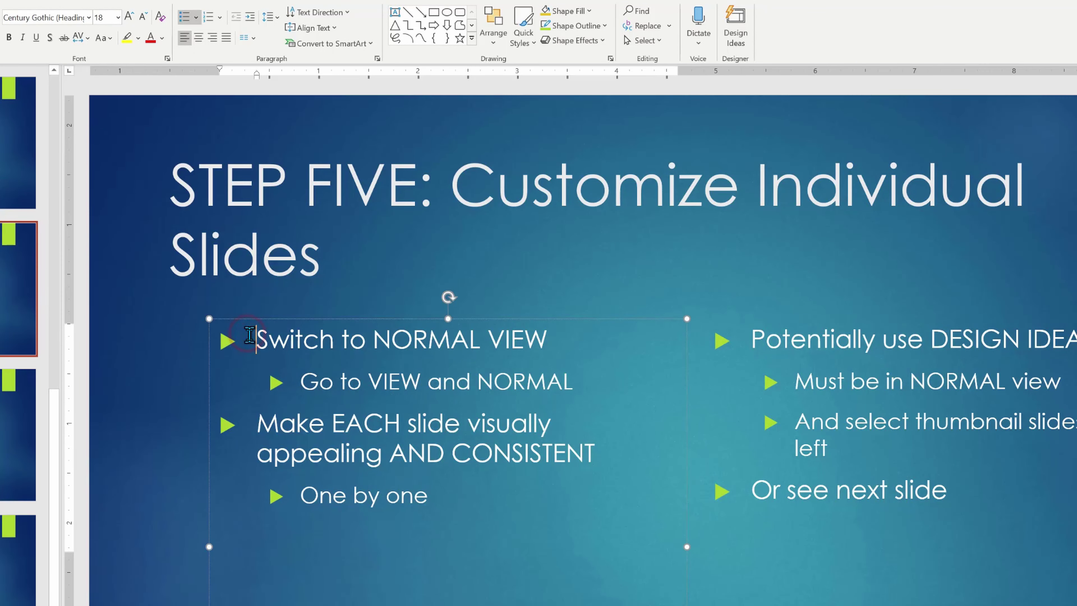
# Give the left list green four-diamond bullets, after trying hollow squares and numbering.
pyautogui.moveTo(248, 334); pyautogui.dragTo(436, 520)
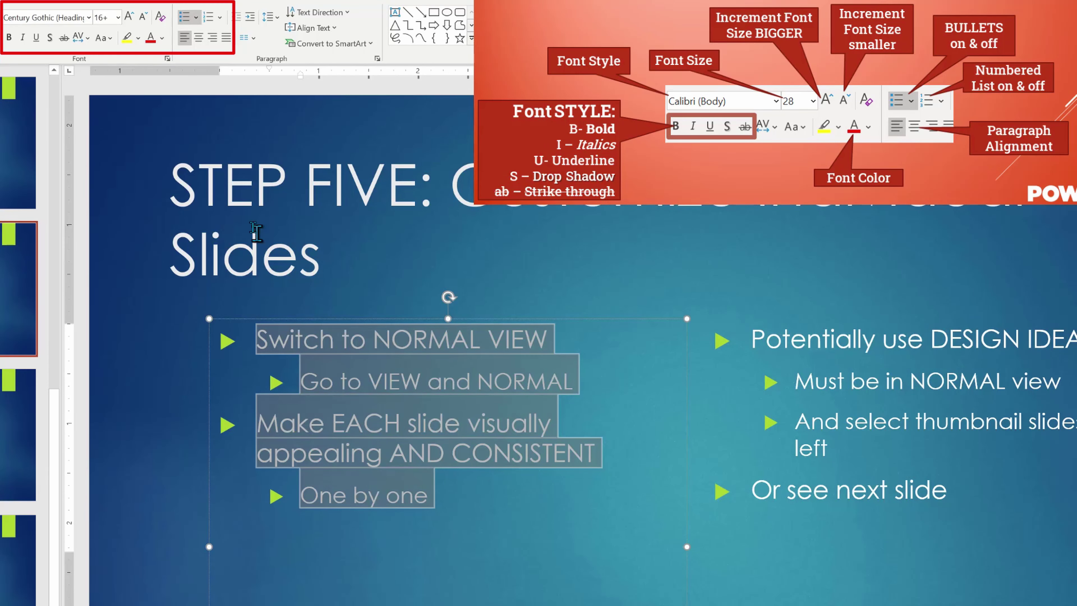
pyautogui.click(197, 19)
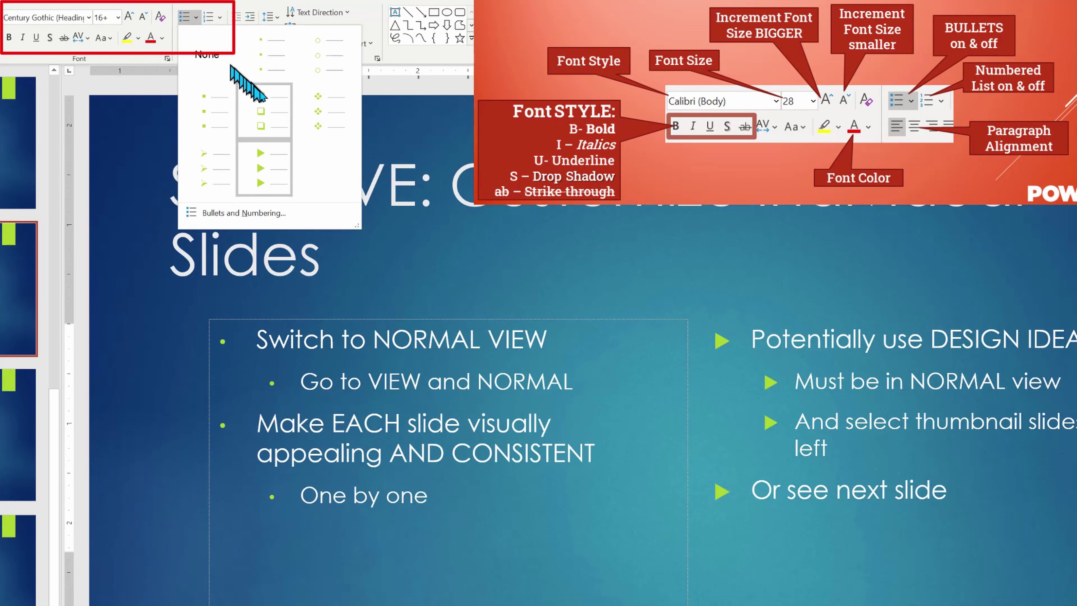
pyautogui.click(267, 104)
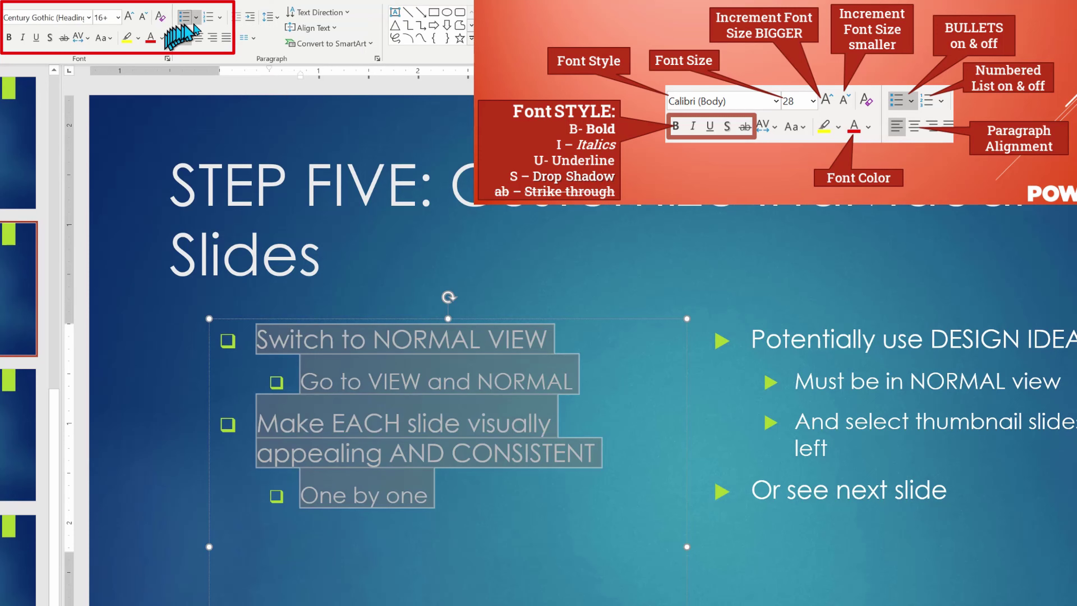
pyautogui.click(208, 18)
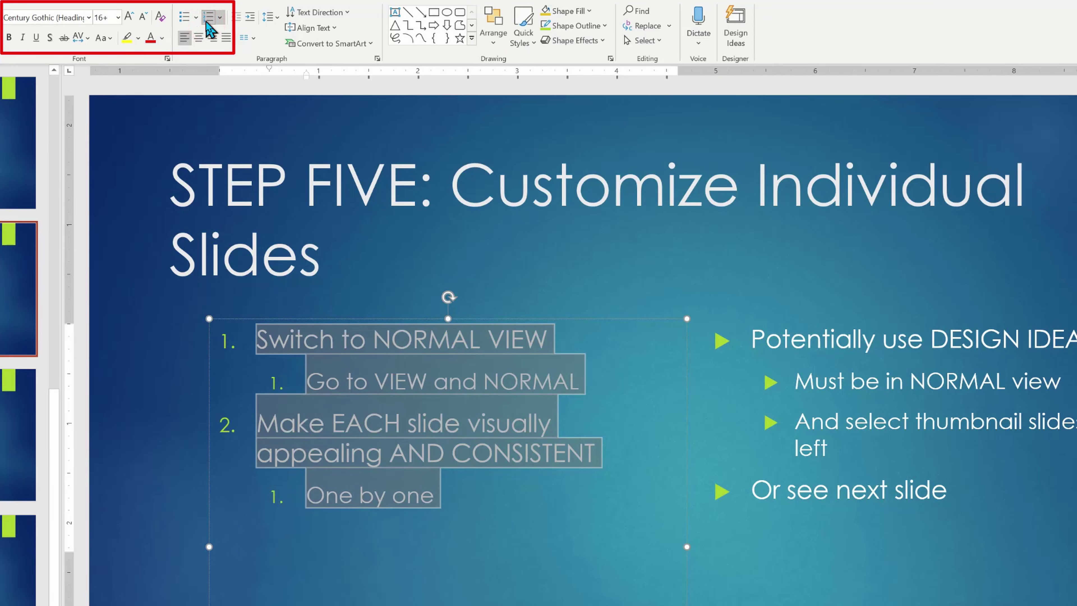
pyautogui.click(184, 23)
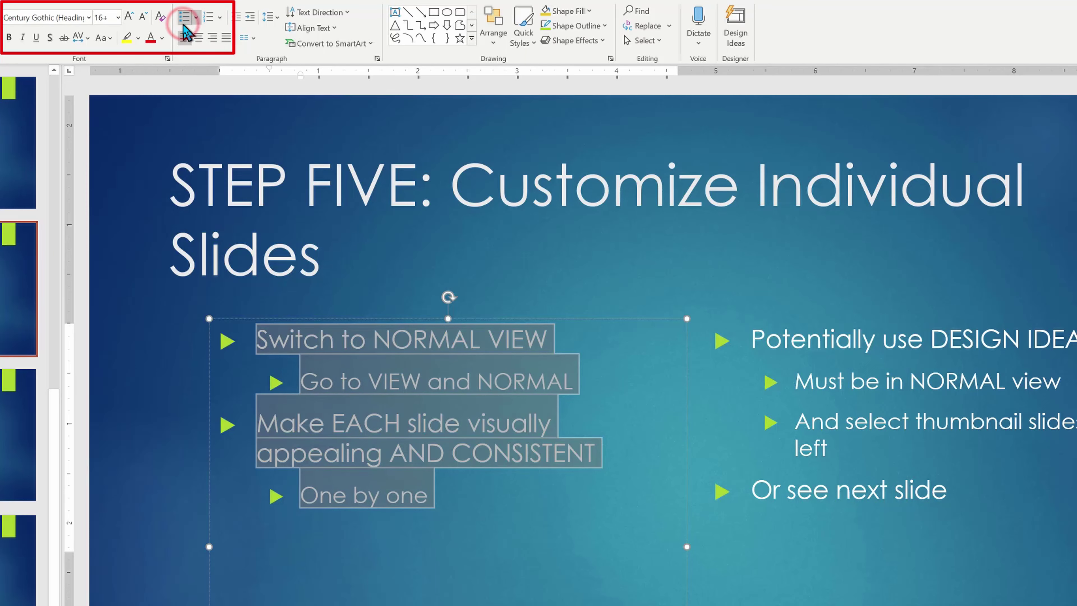
pyautogui.click(195, 19)
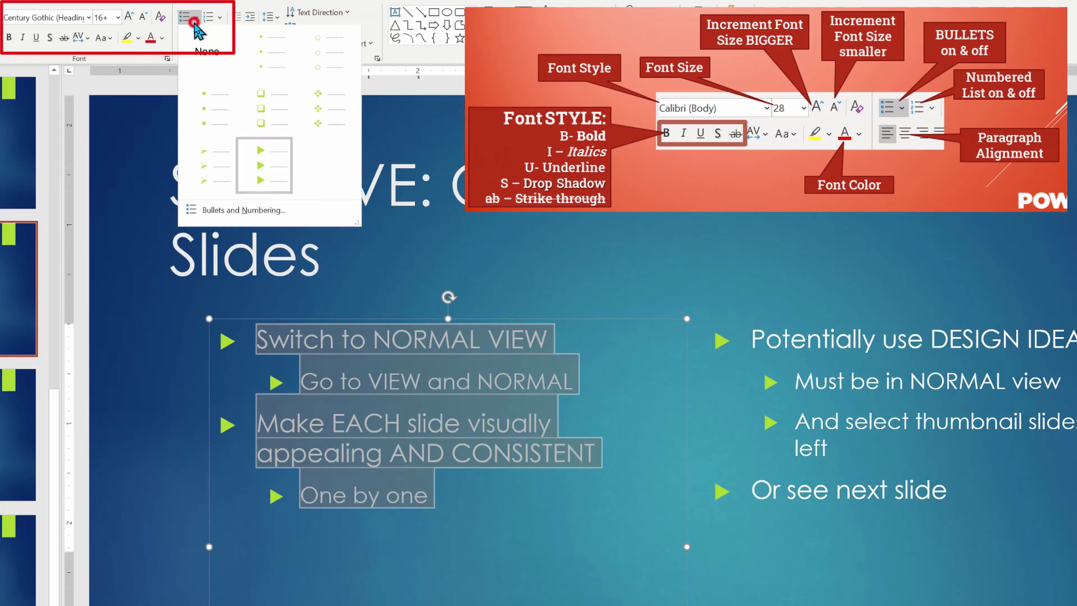
pyautogui.click(327, 120)
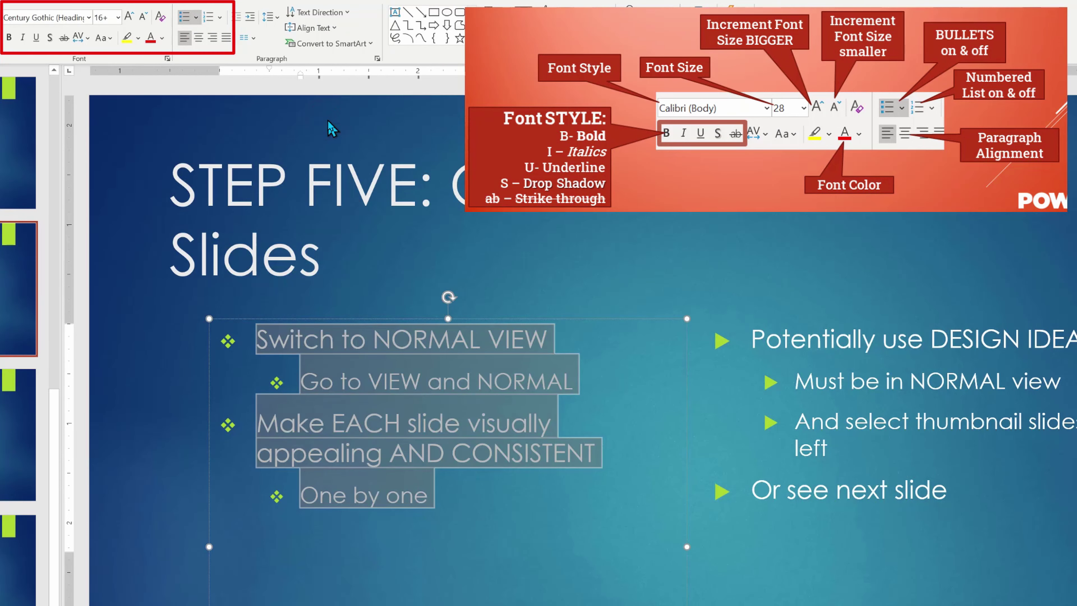
pyautogui.click(393, 335)
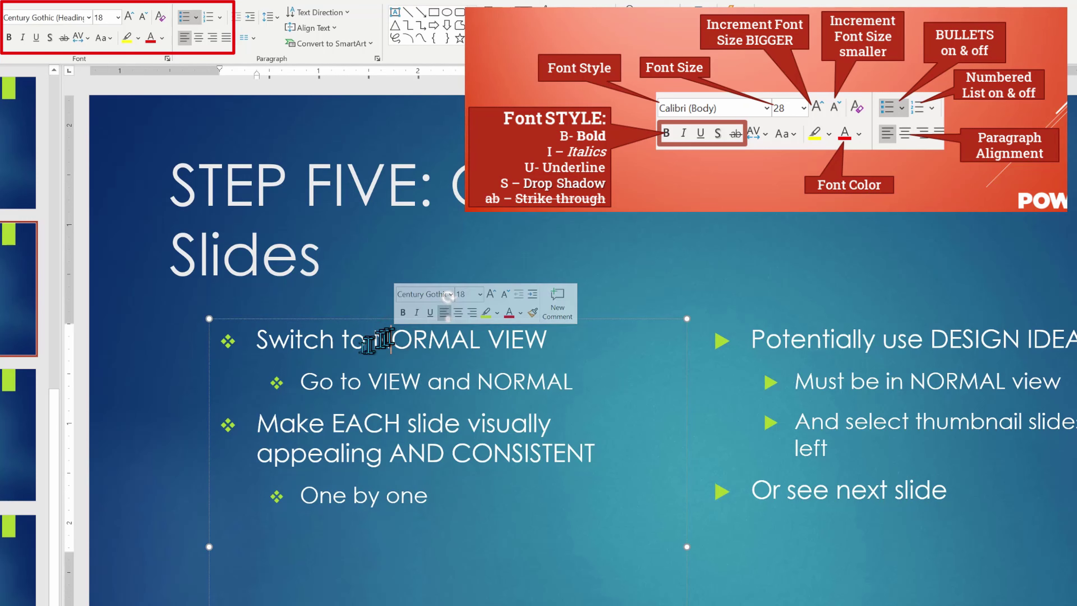
# Format NORMAL VIEW as bold, underlined, green Arial Black.
pyautogui.moveTo(373, 339); pyautogui.dragTo(532, 339)
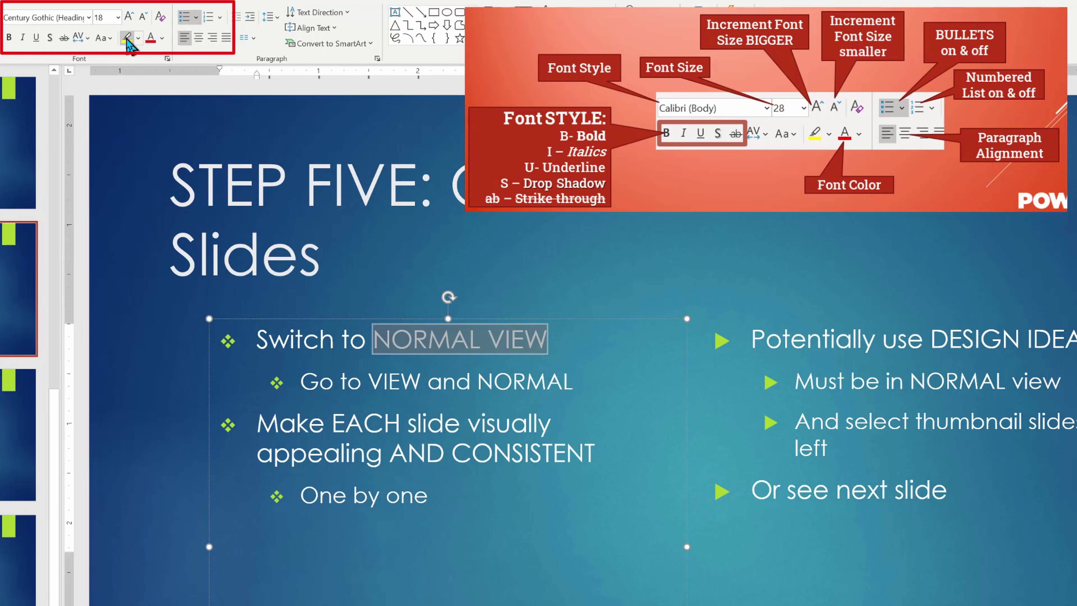
pyautogui.click(37, 37)
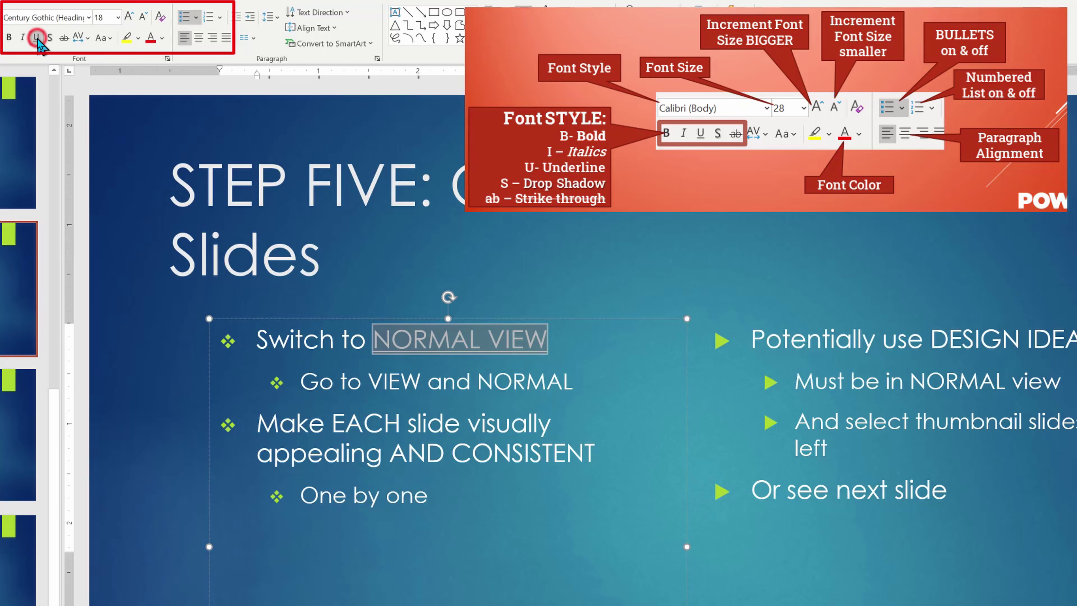
pyautogui.click(9, 38)
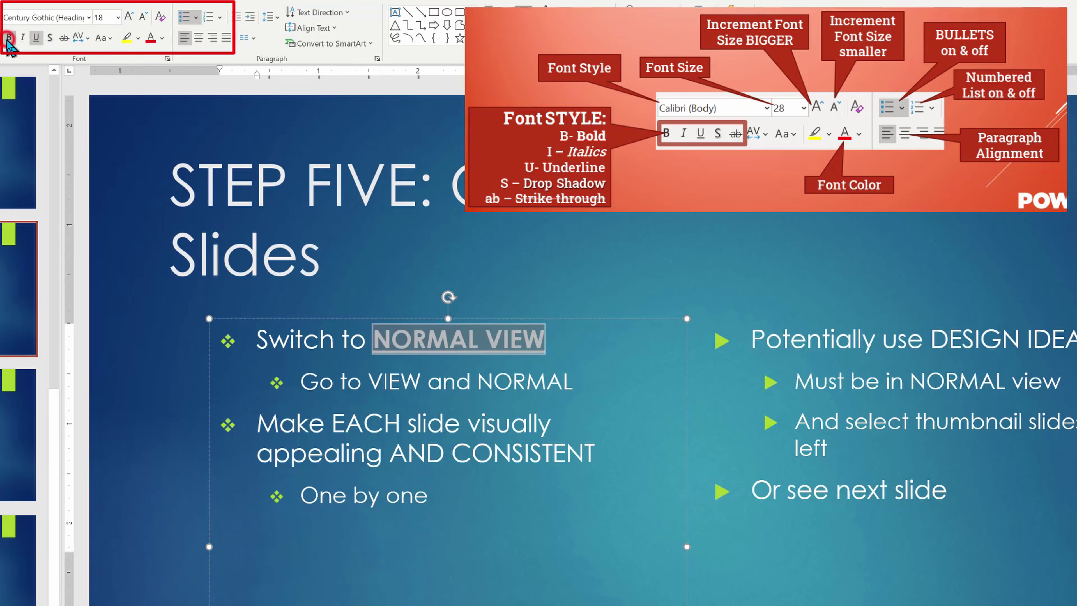
pyautogui.click(88, 19)
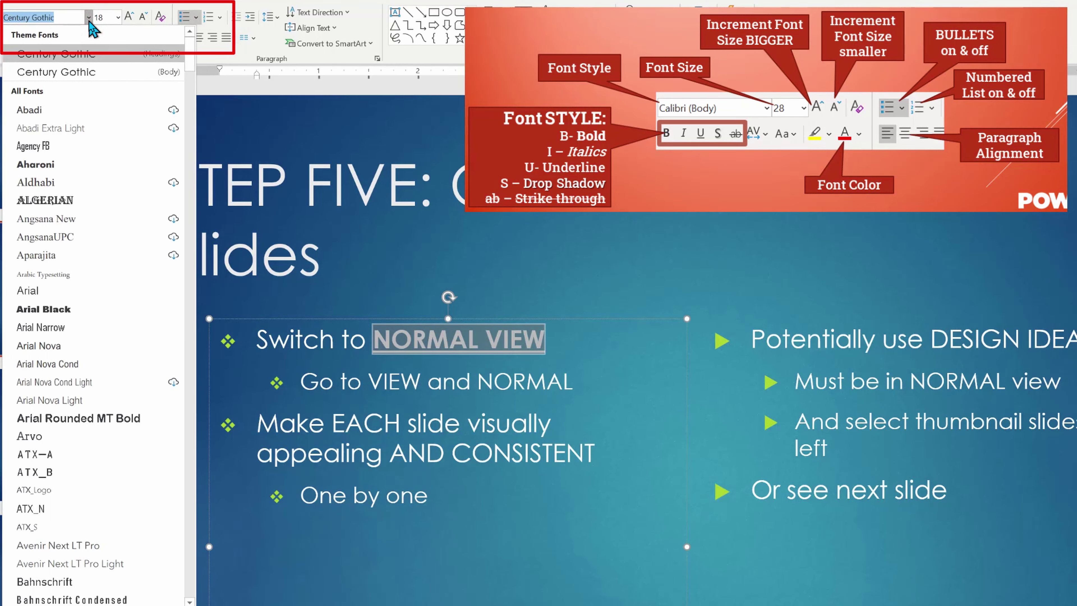
pyautogui.click(87, 313)
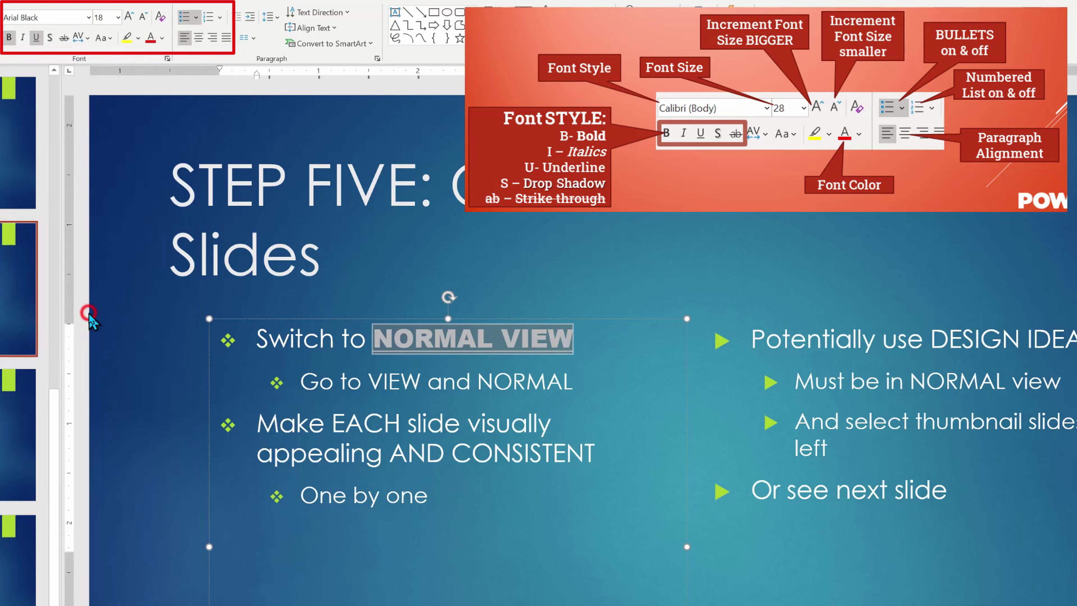
pyautogui.click(162, 38)
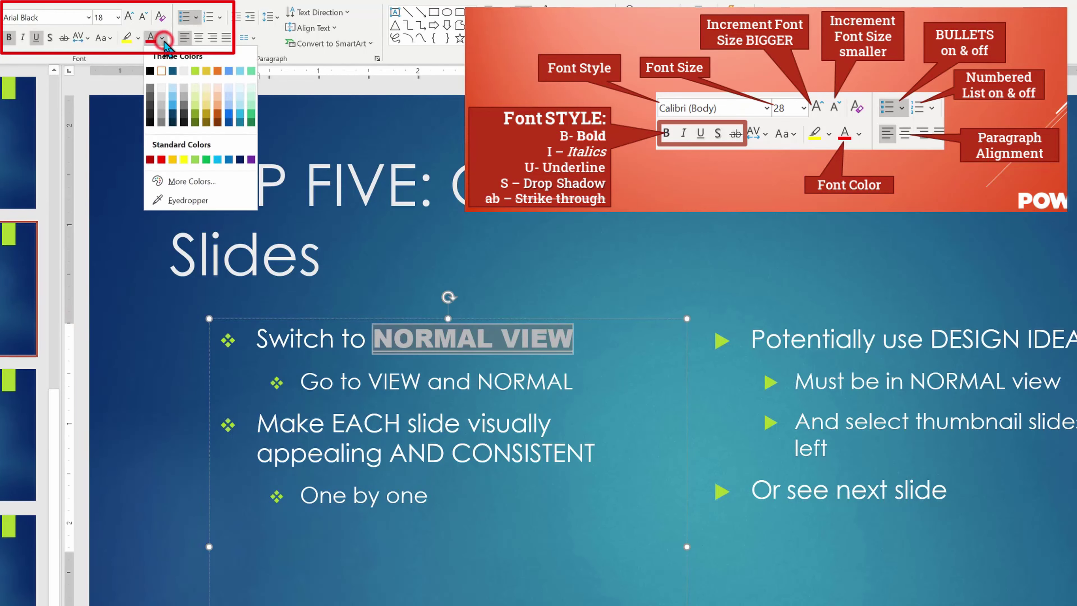
pyautogui.click(195, 74)
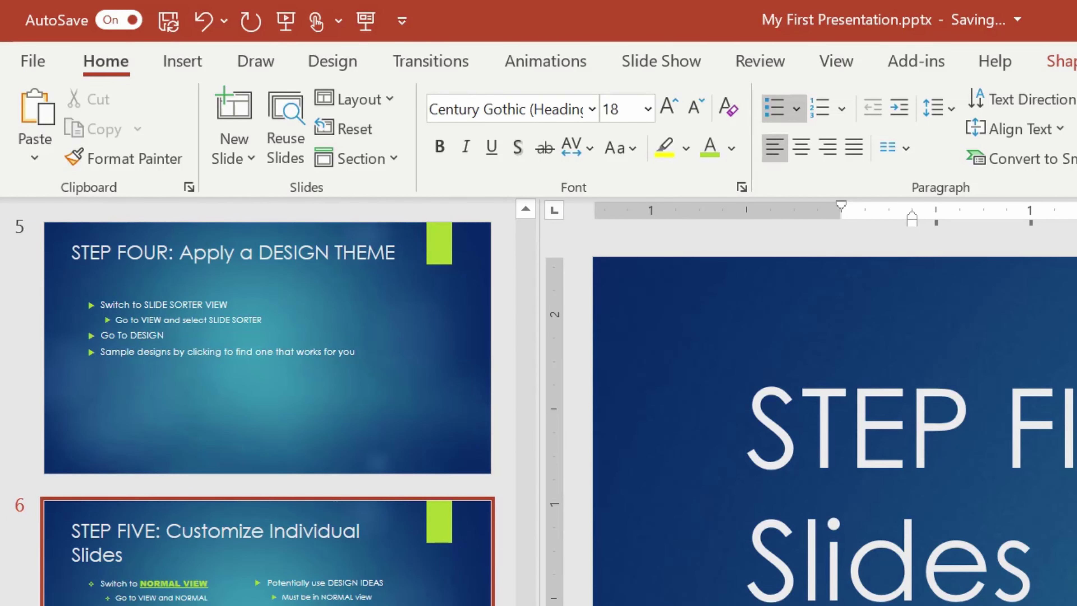
# Switch to Slide Sorter view, show the Transitions options, and select slide 1.
pyautogui.click(836, 62)
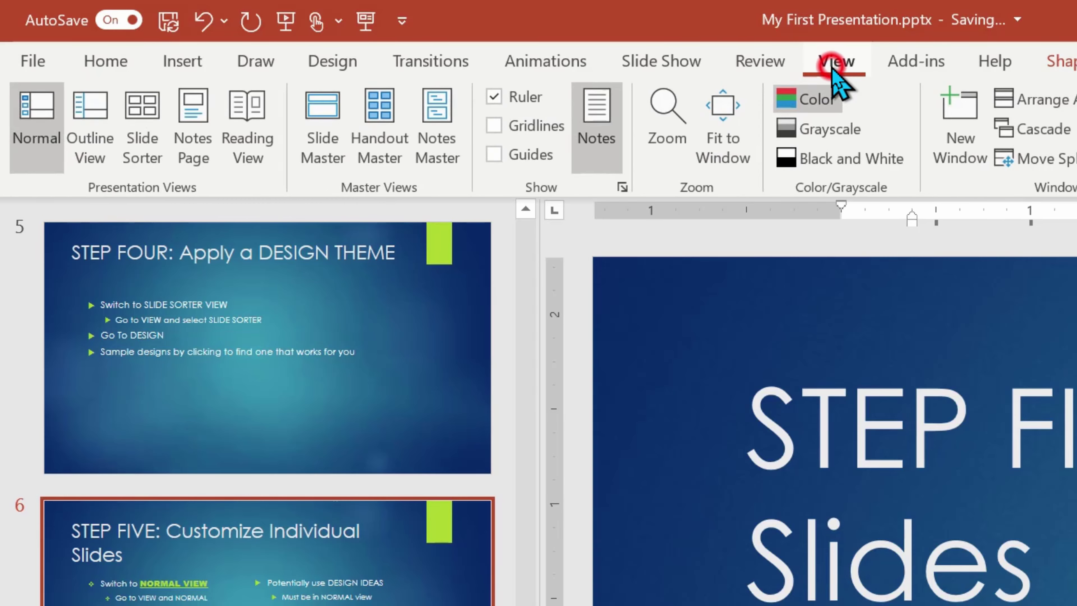
pyautogui.click(157, 127)
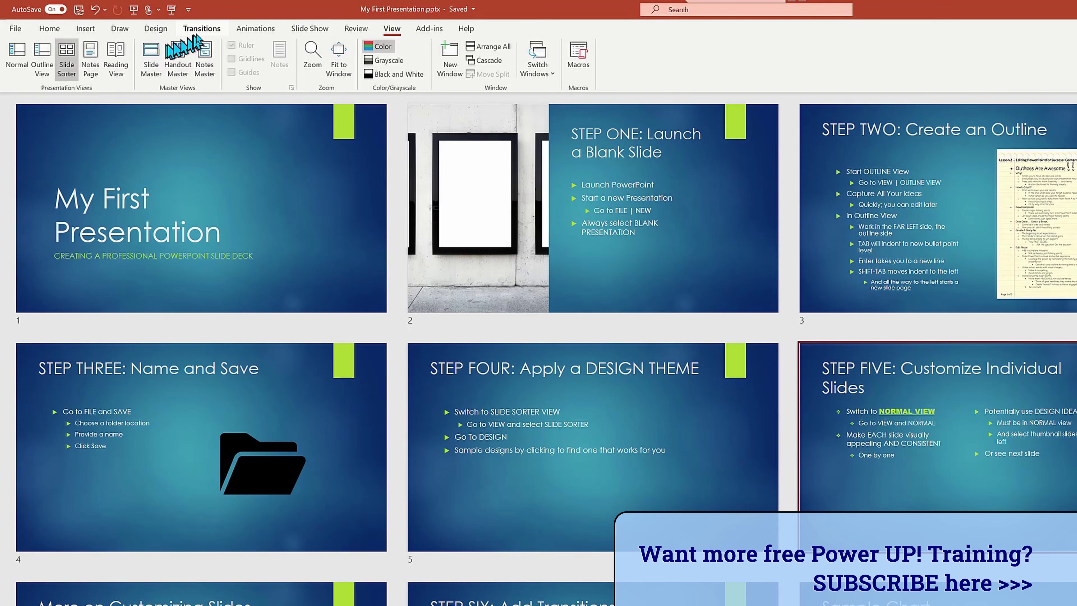
pyautogui.click(207, 30)
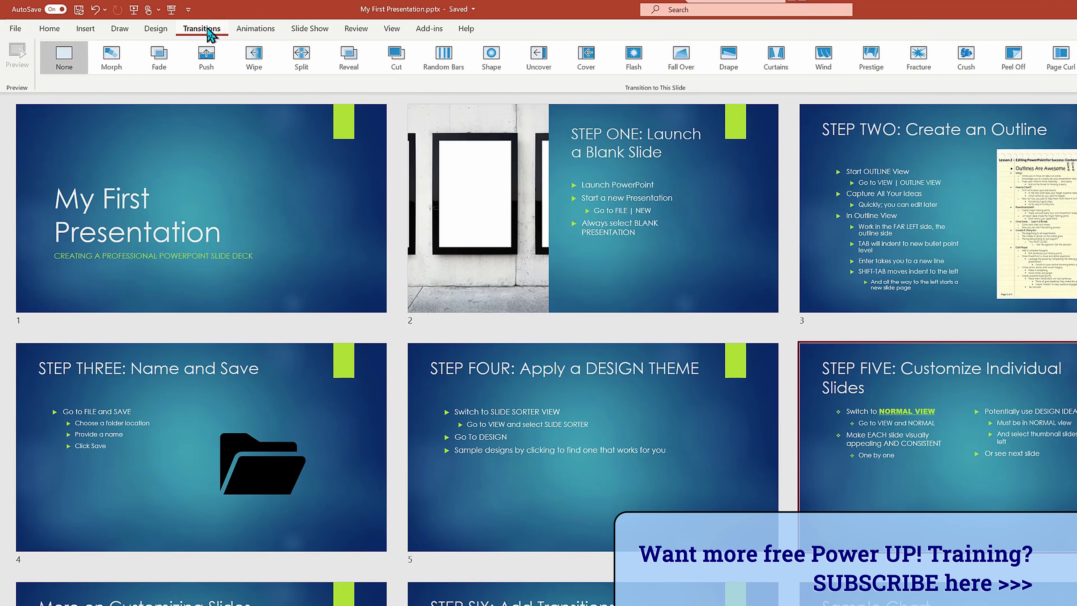
pyautogui.click(239, 198)
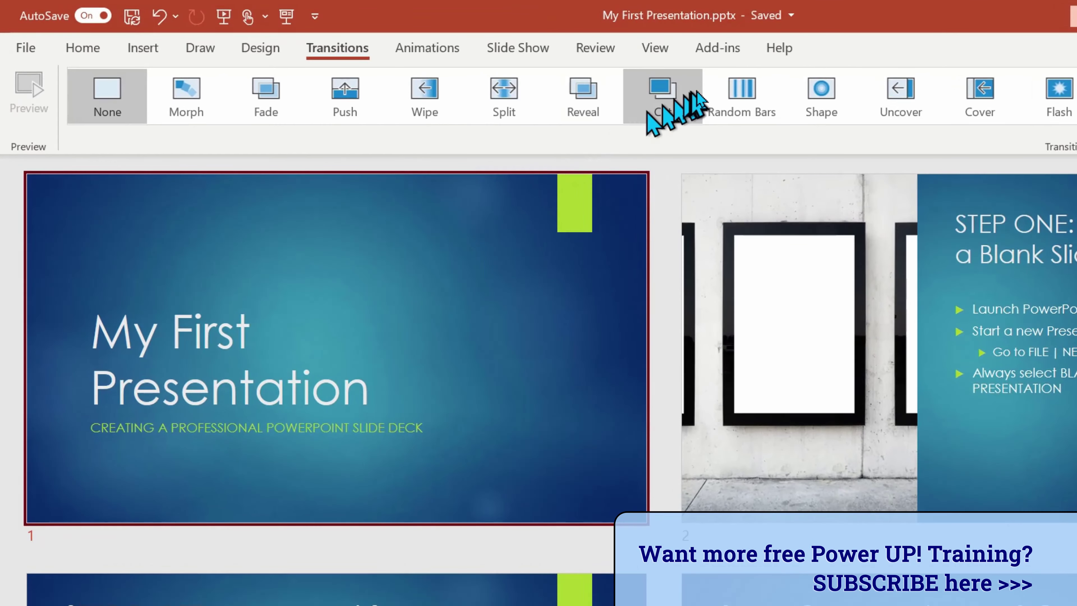
# Preview Random Bars and Shape on slide 1, settle on Origami, and expand the transitions gallery.
pyautogui.click(751, 107)
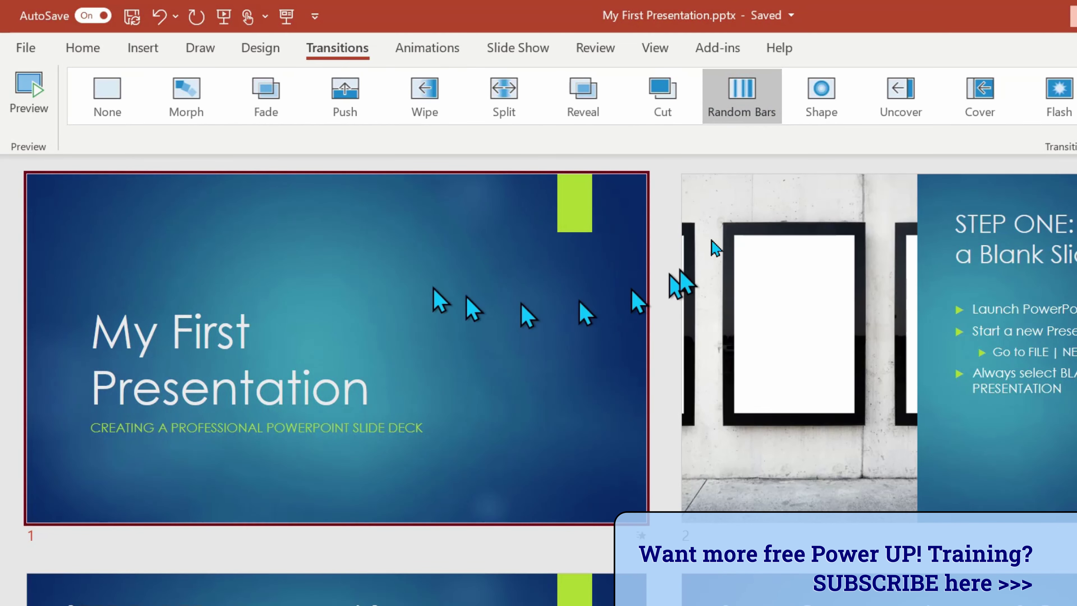
pyautogui.click(811, 99)
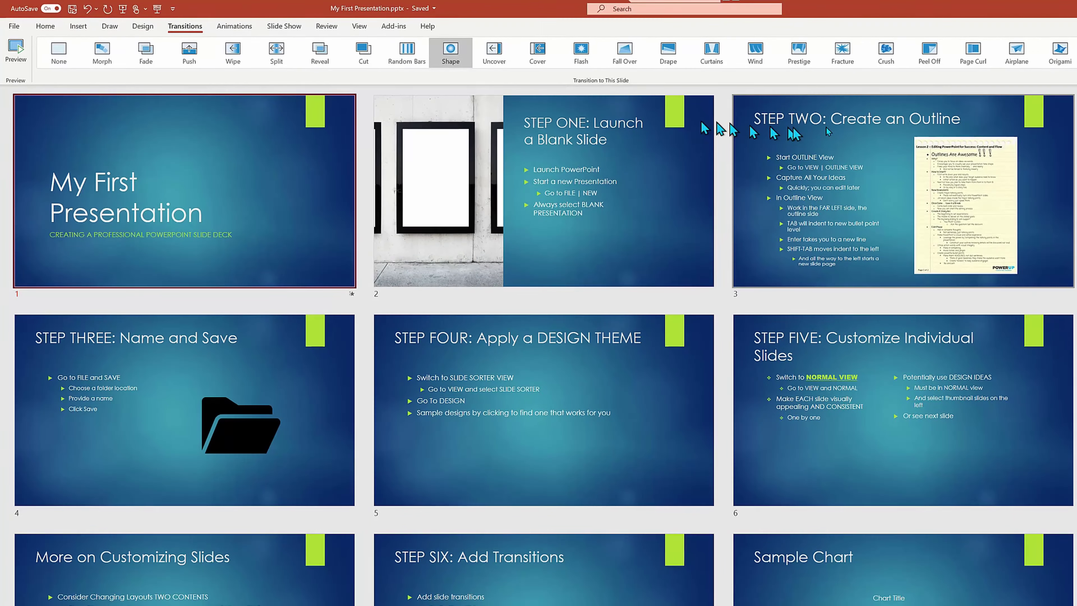
pyautogui.click(1063, 53)
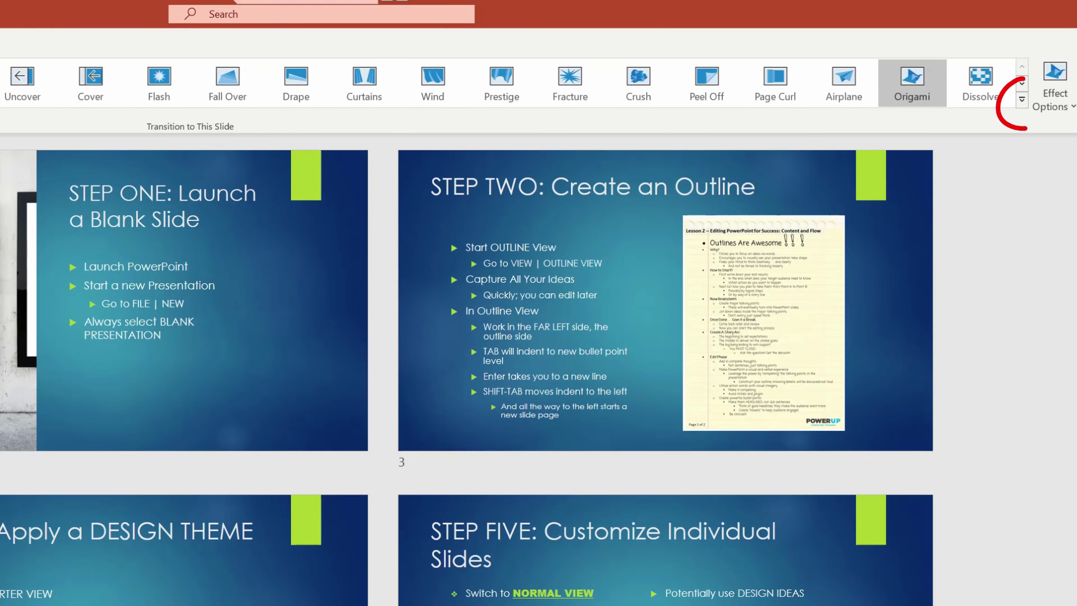
pyautogui.click(1021, 98)
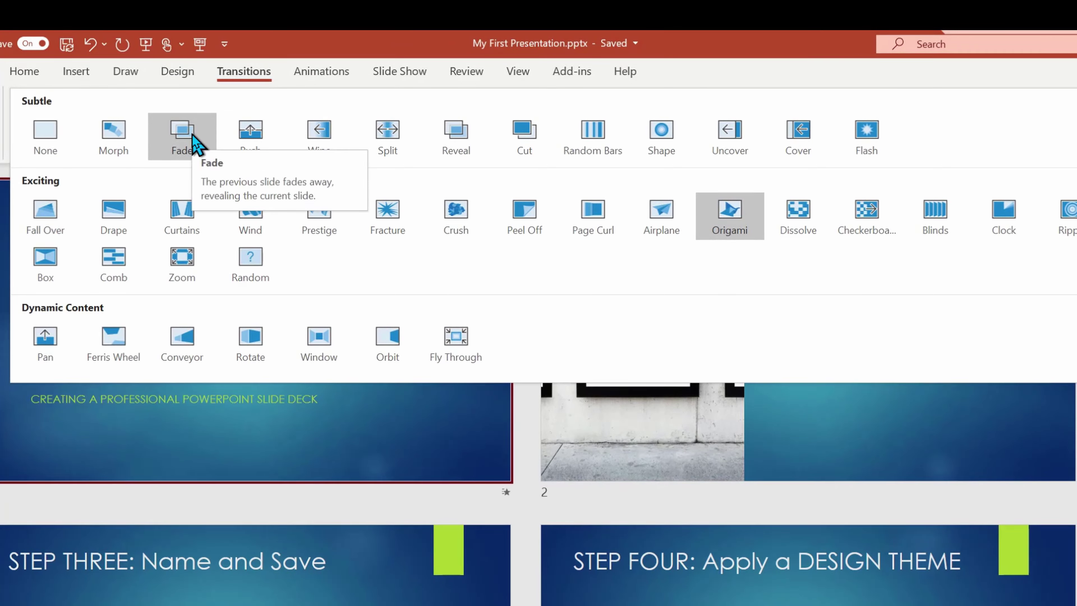
# Choose the Fade transition and apply it to all slides.
pyautogui.click(190, 133)
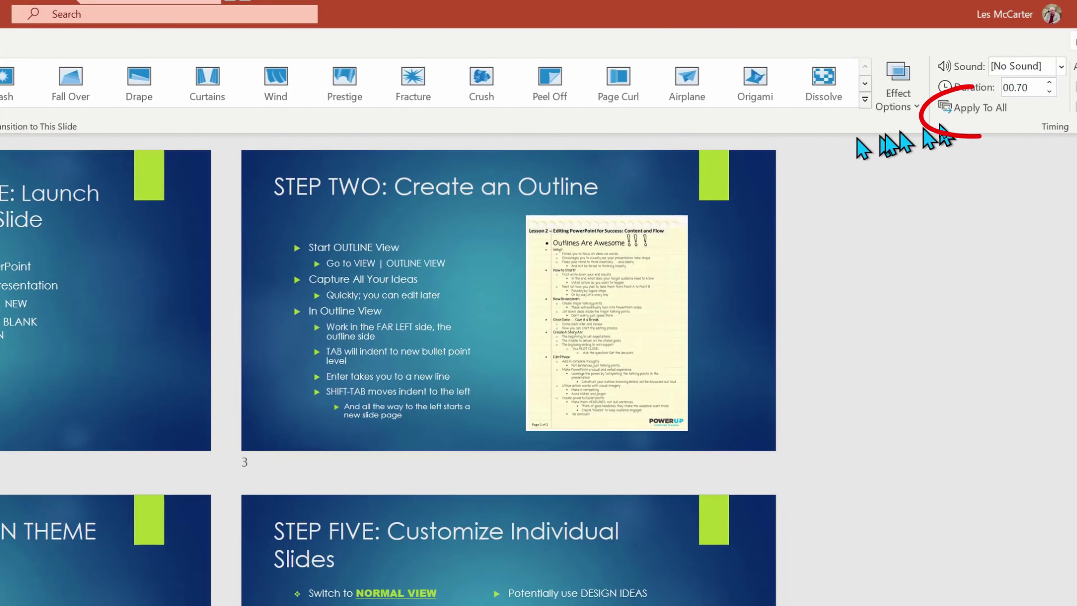
pyautogui.click(972, 114)
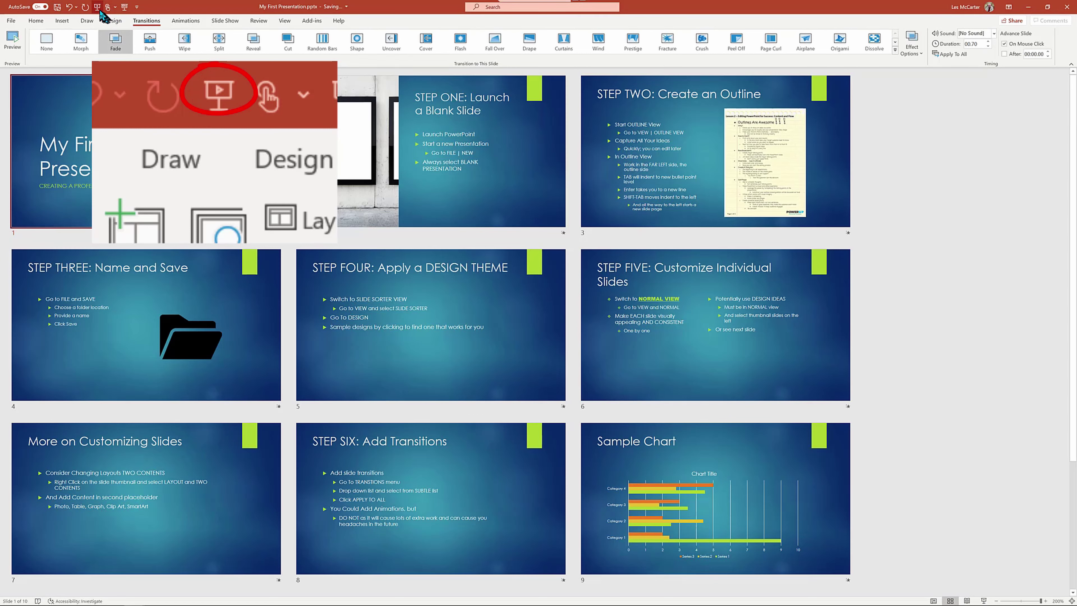
# Run the slide show to preview the Fade transitions, then show the Animations effects.
pyautogui.click(100, 10)
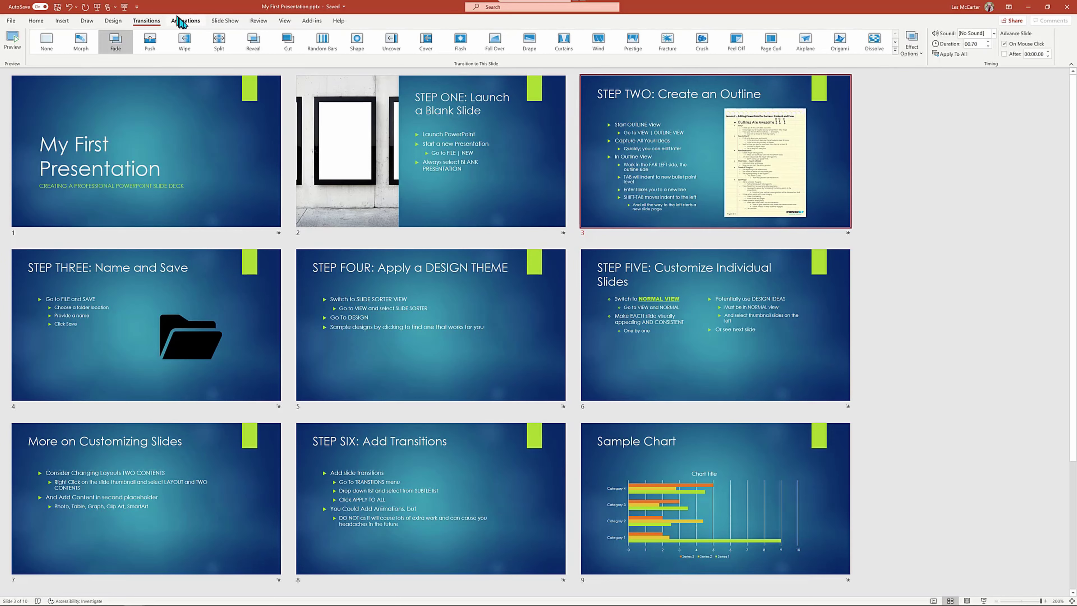
pyautogui.click(183, 22)
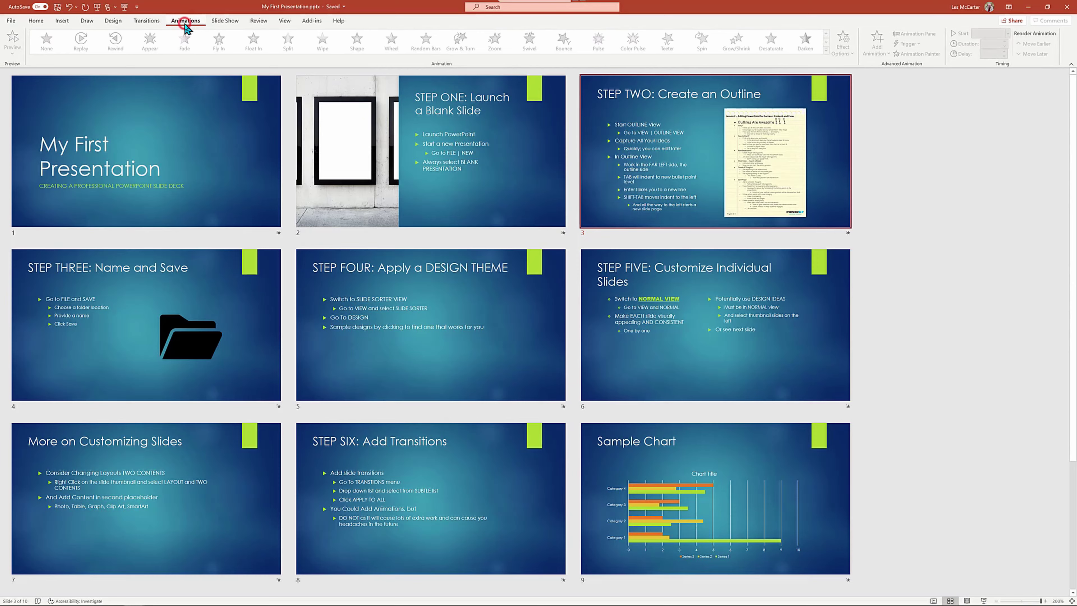
# Open slide 3, STEP TWO: Create an Outline, in Normal view and click into its bullet list.
pyautogui.click(640, 161)
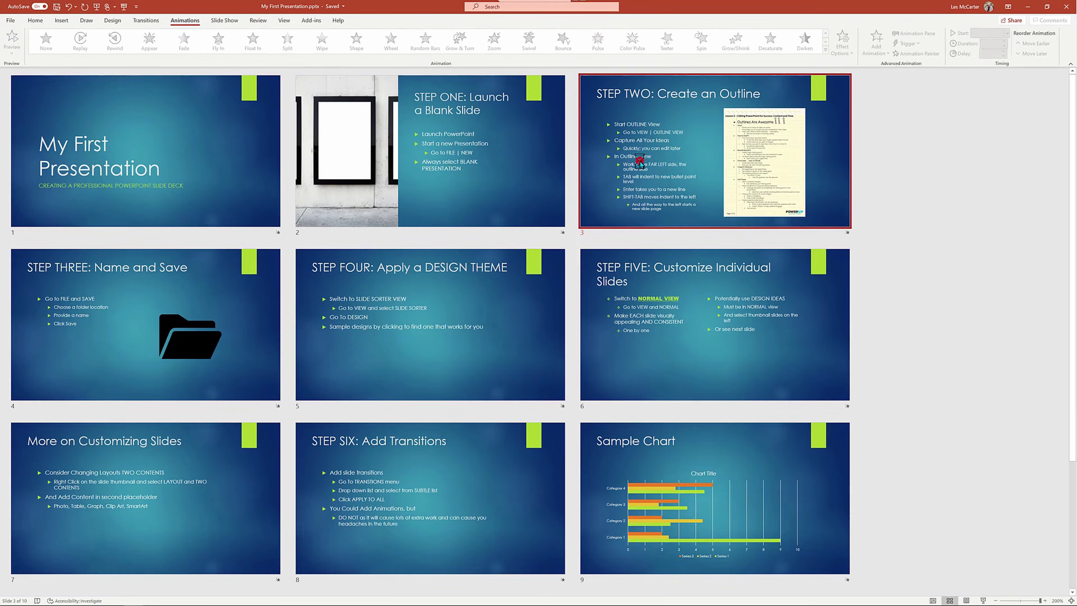
pyautogui.doubleClick(639, 161)
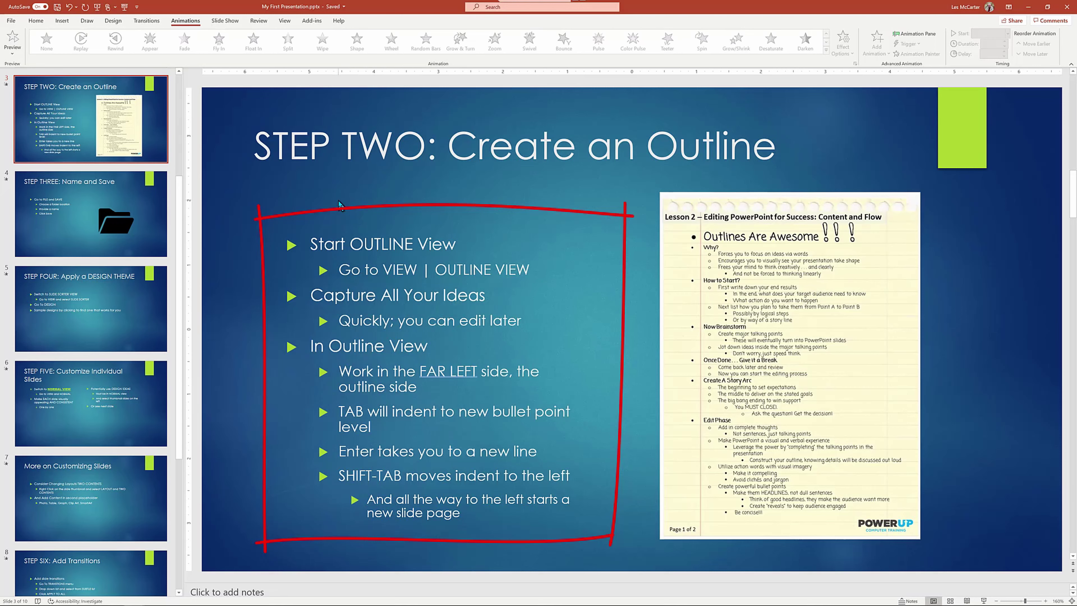
pyautogui.click(333, 241)
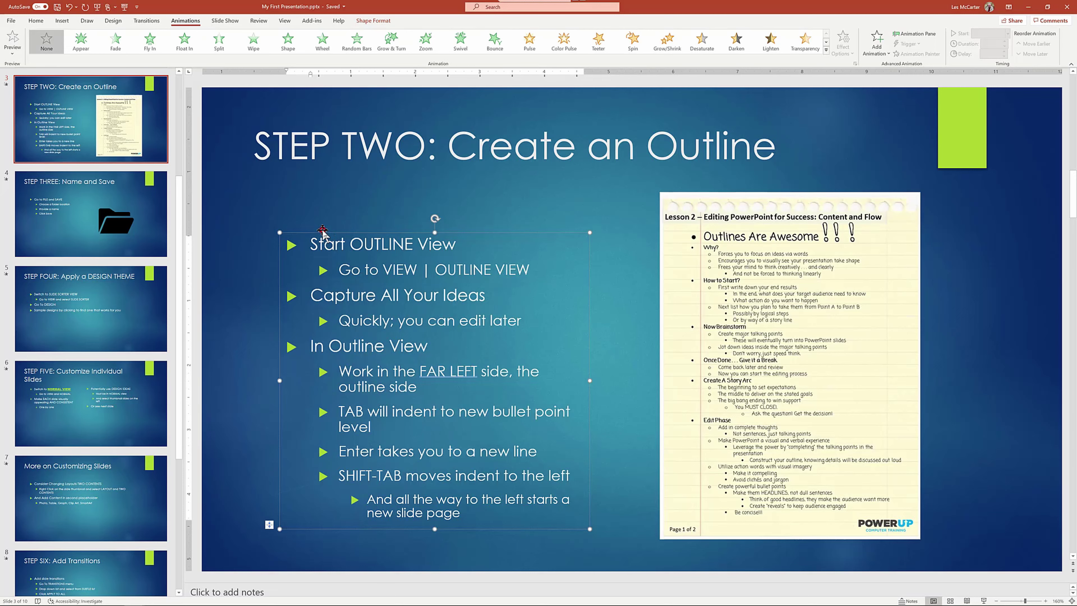
# Apply the Fly In animation to slide 3's bullet text box.
pyautogui.click(323, 230)
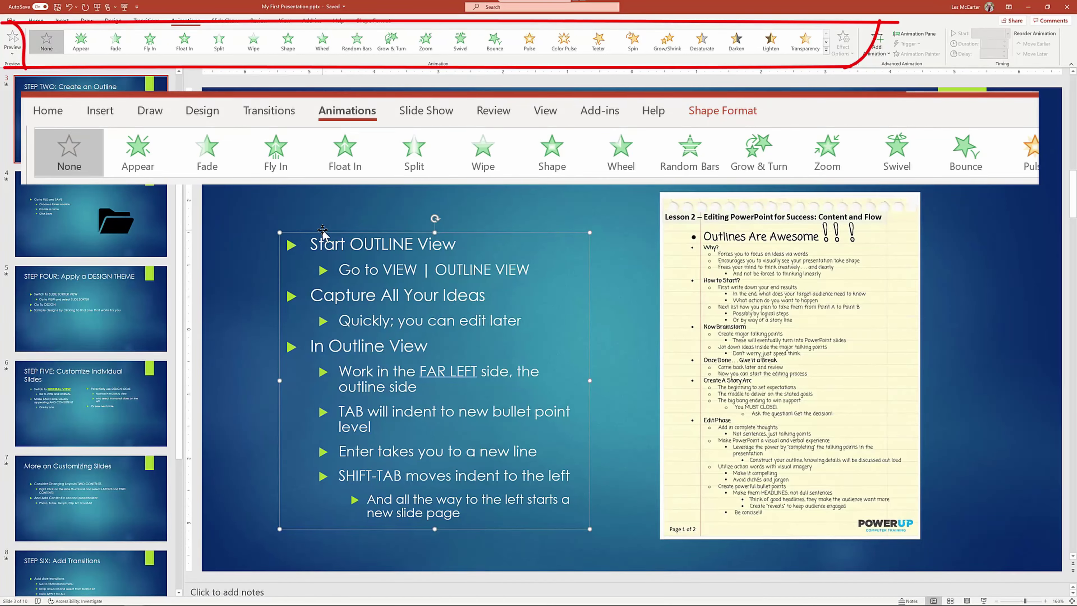
pyautogui.click(150, 43)
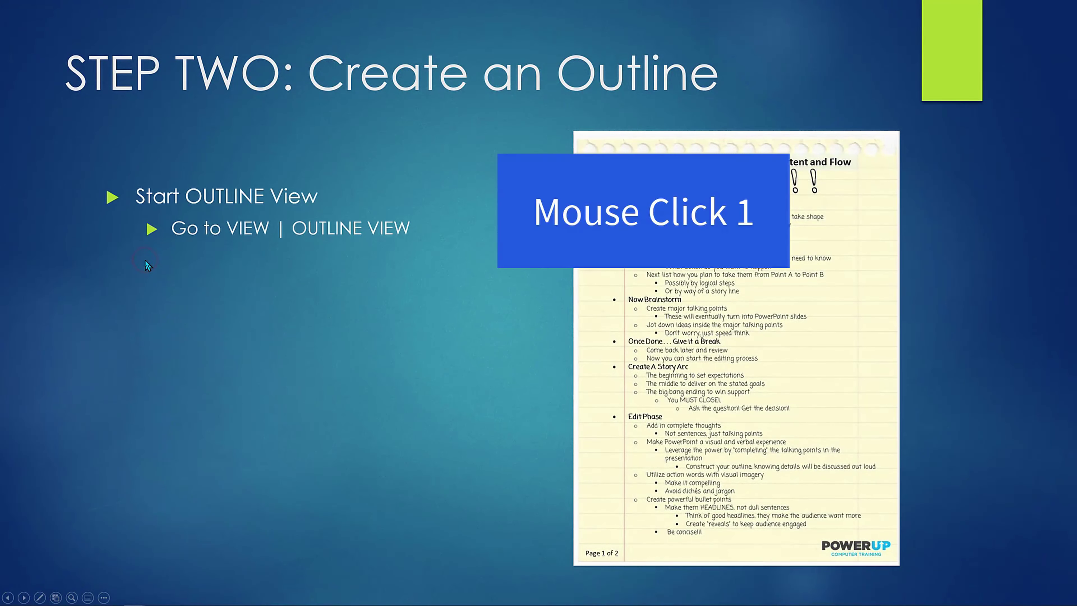
# Reveal the next bullet group on slide 3 during the slide show.
pyautogui.click(156, 330)
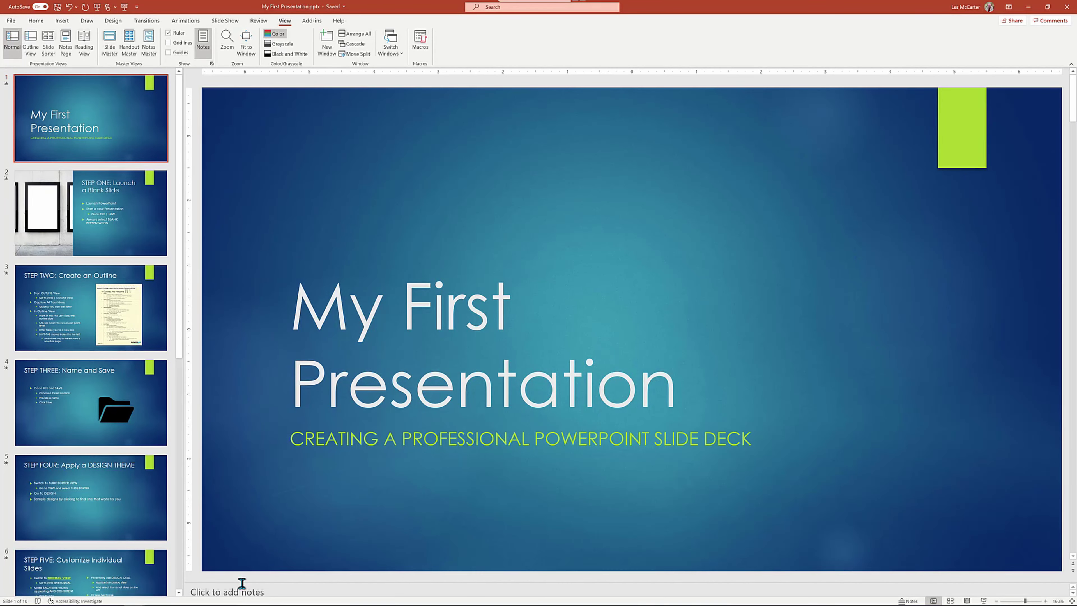
# Enlarge the notes pane and write the 'Welcome to my first presentation.' speaker note for presenter view.
pyautogui.moveTo(239, 579); pyautogui.dragTo(232, 457)
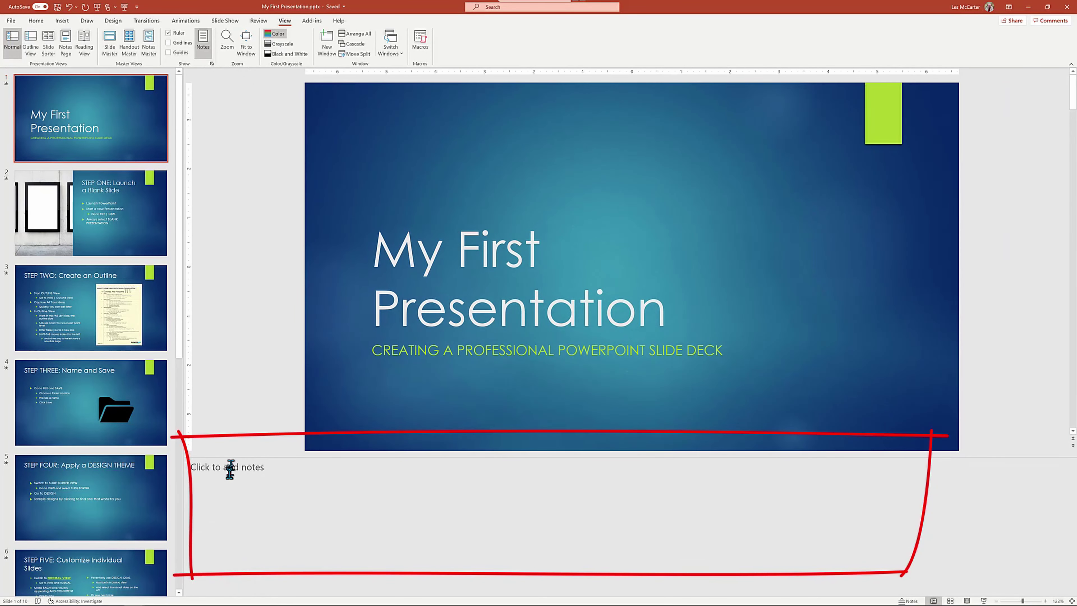
pyautogui.click(229, 468)
pyautogui.write('Welcome to my first pre')
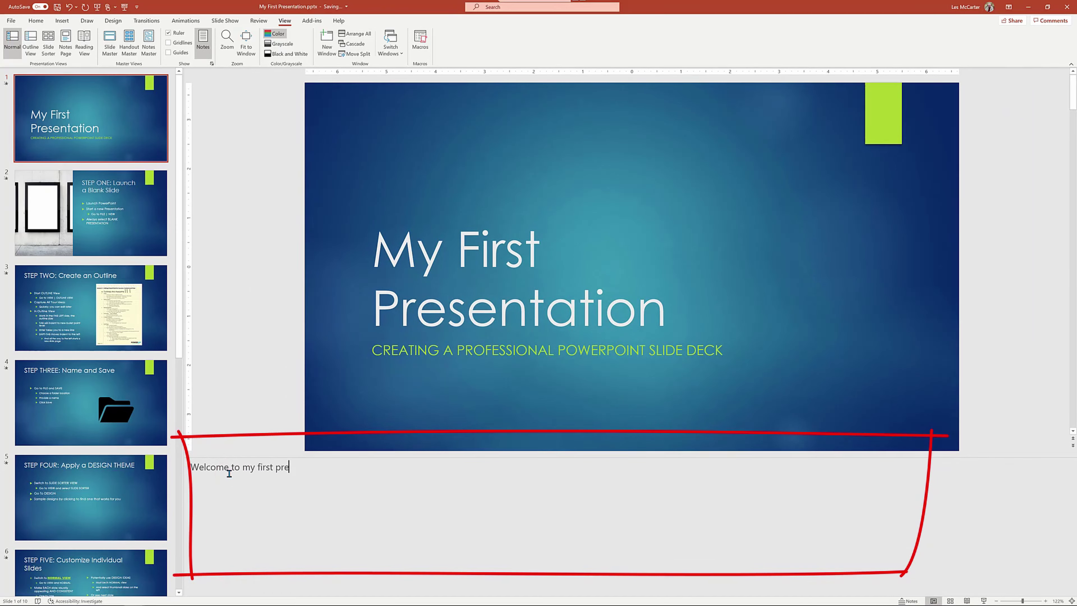
pyautogui.write('sentation.  This is the area for the ')
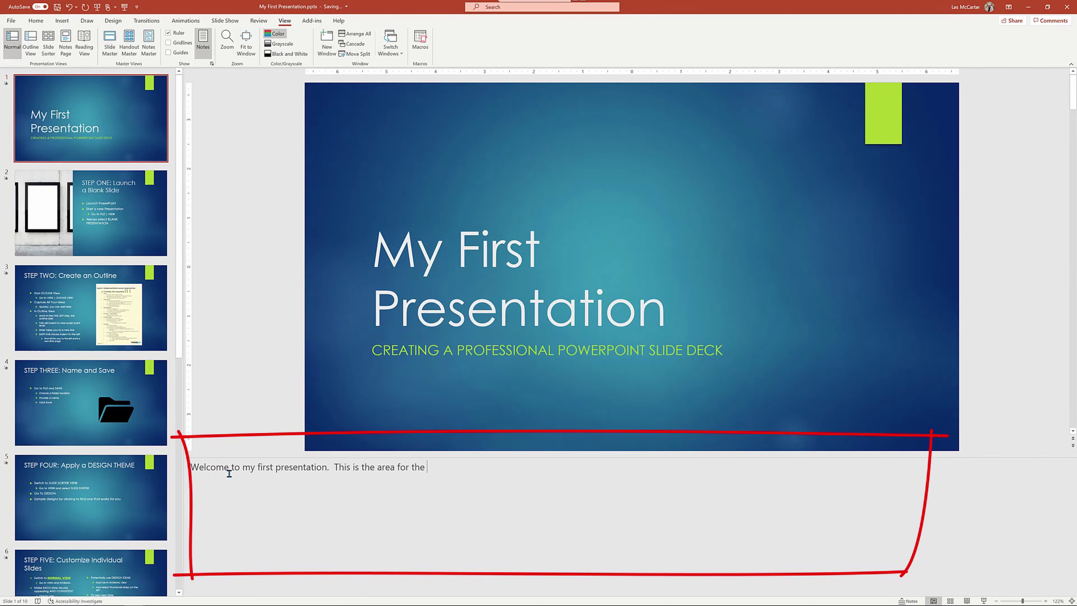
pyautogui.write('SPEAKER NOTES that will show up in the ')
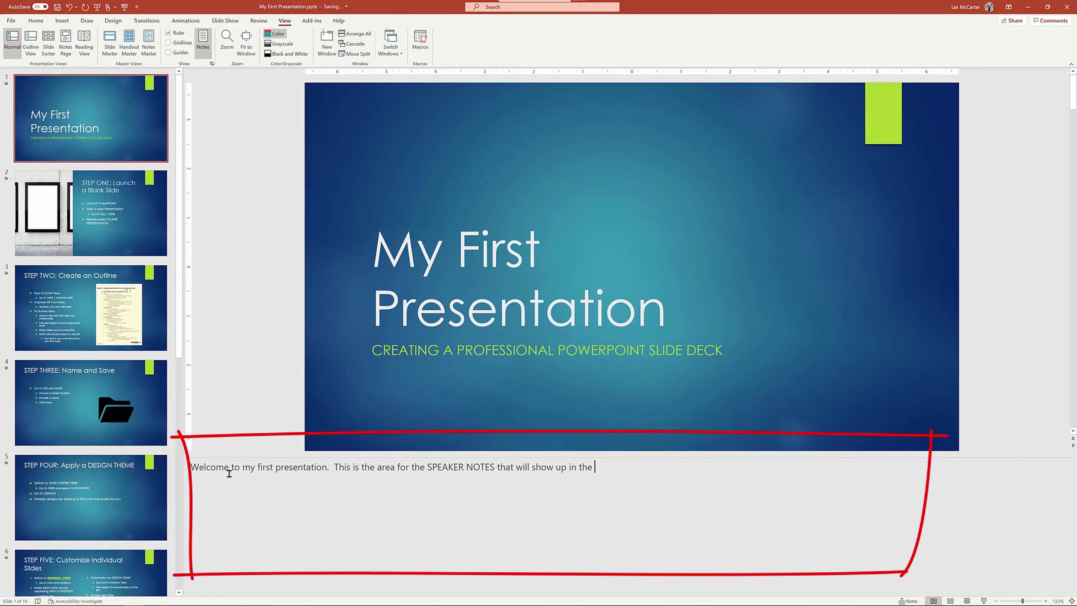
pyautogui.write('presenter vide')
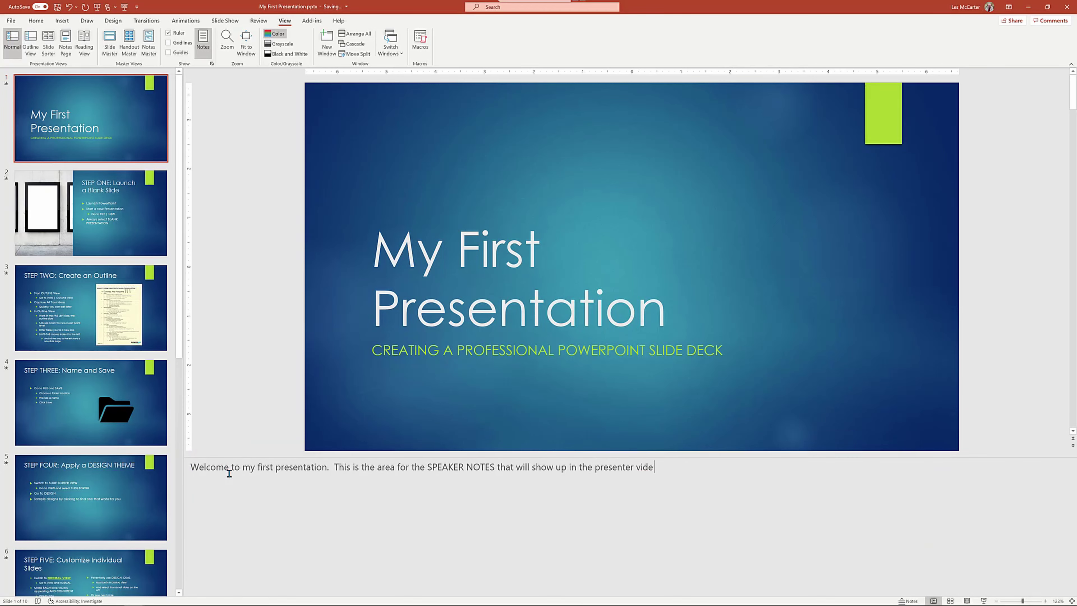
pyautogui.write('w but not on the screen')
pyautogui.write('.')
pyautogui.click(224, 21)
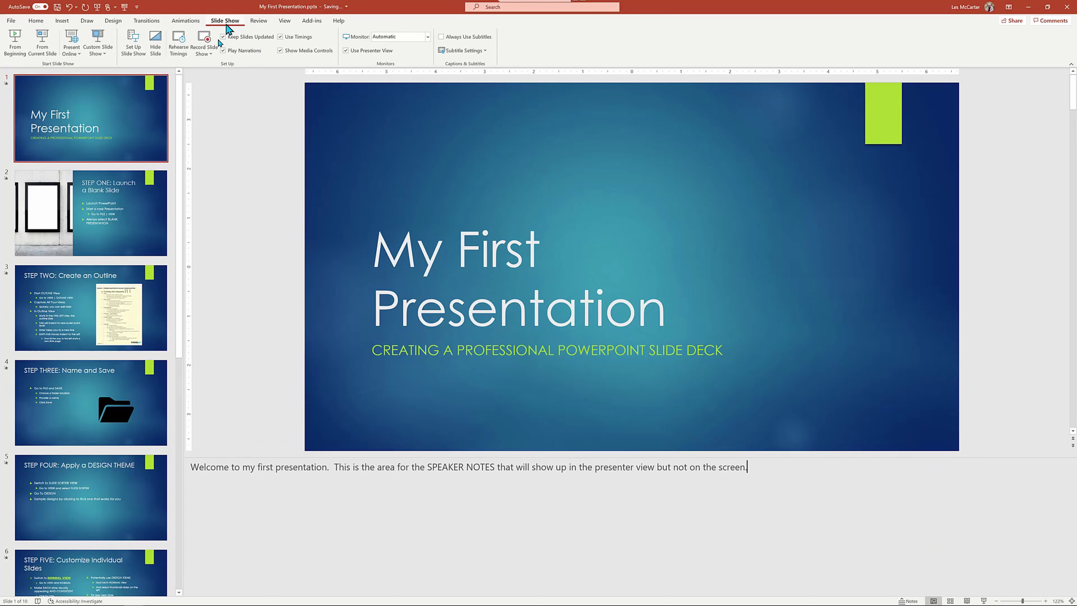
# Start the show from the first slide in Presenter View.
pyautogui.click(17, 48)
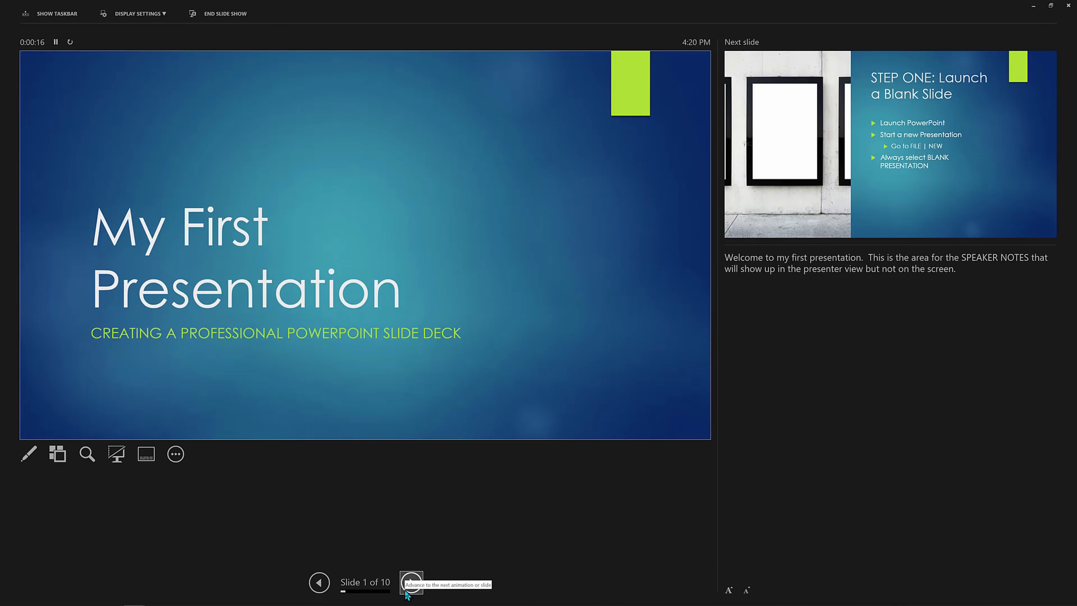
# Advance to STEP TWO and reveal Start OUTLINE View, Capture All Your Ideas, and In Outline View bullets.
pyautogui.click(405, 594)
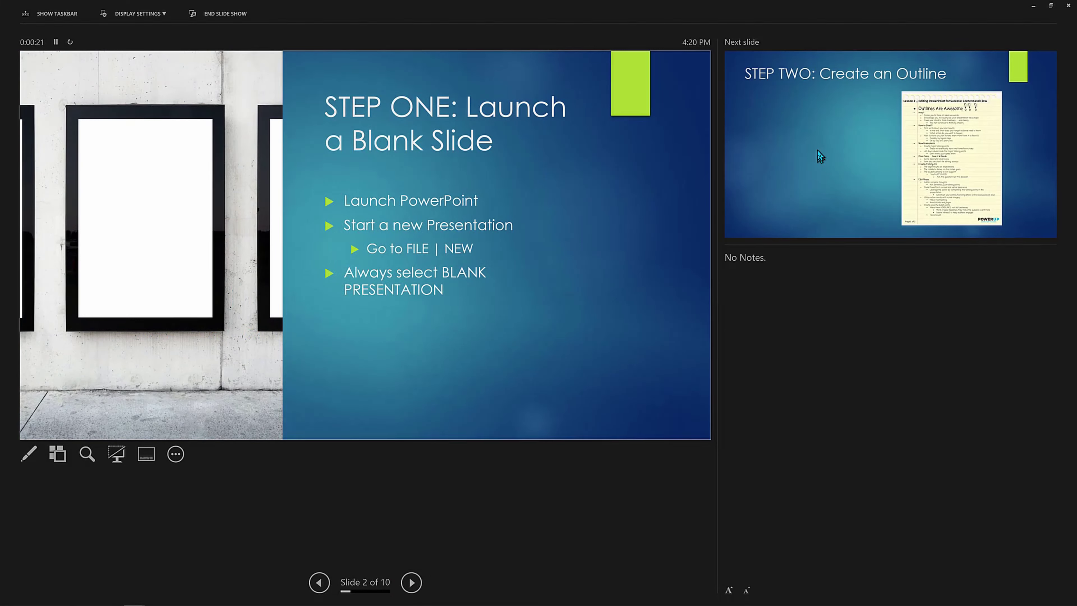
pyautogui.click(405, 584)
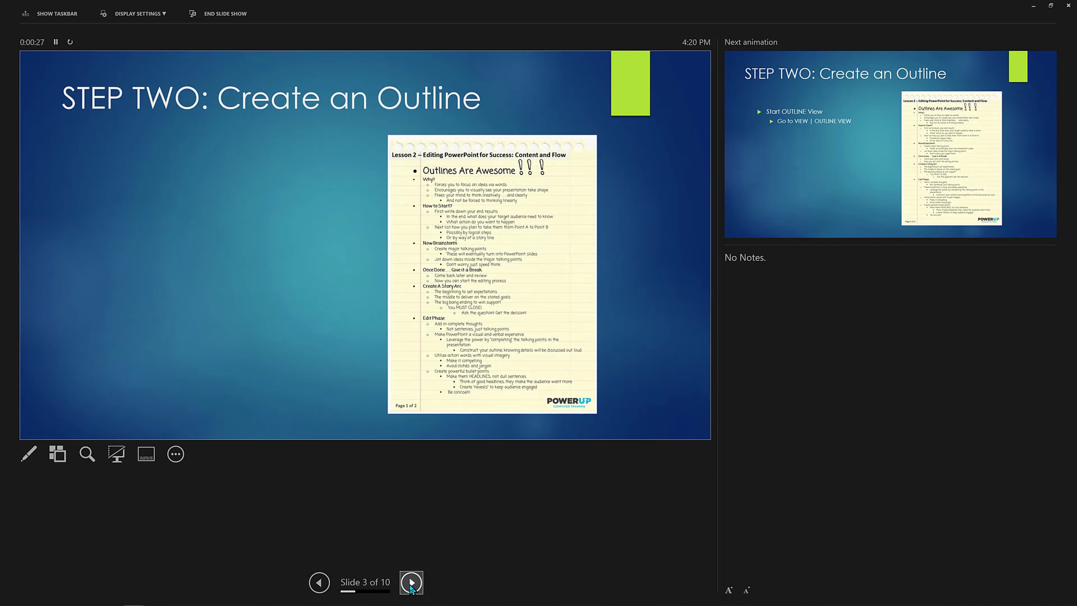
pyautogui.click(410, 586)
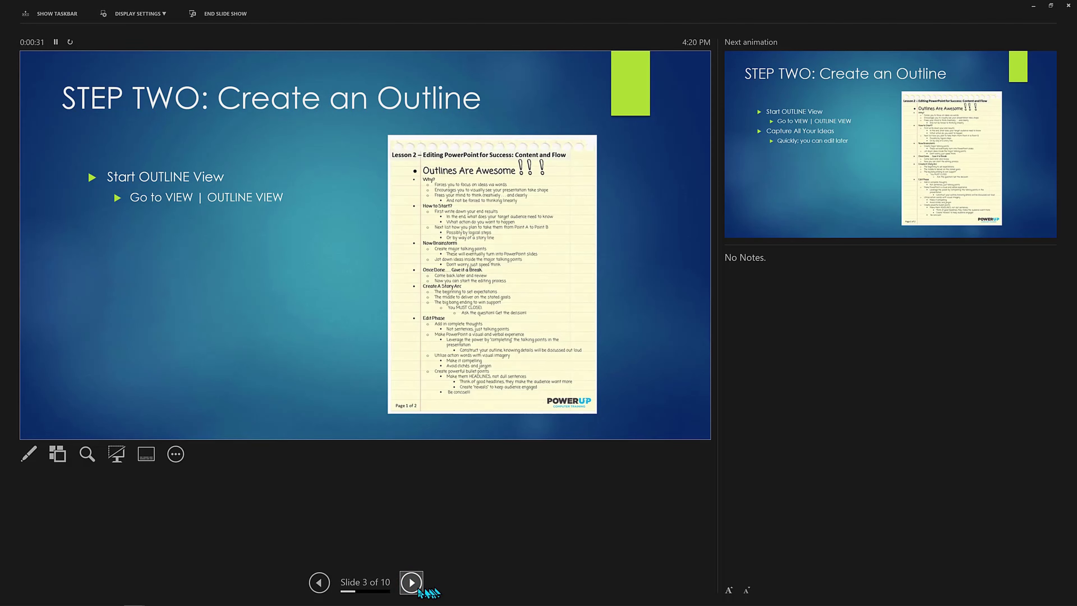
pyautogui.click(411, 582)
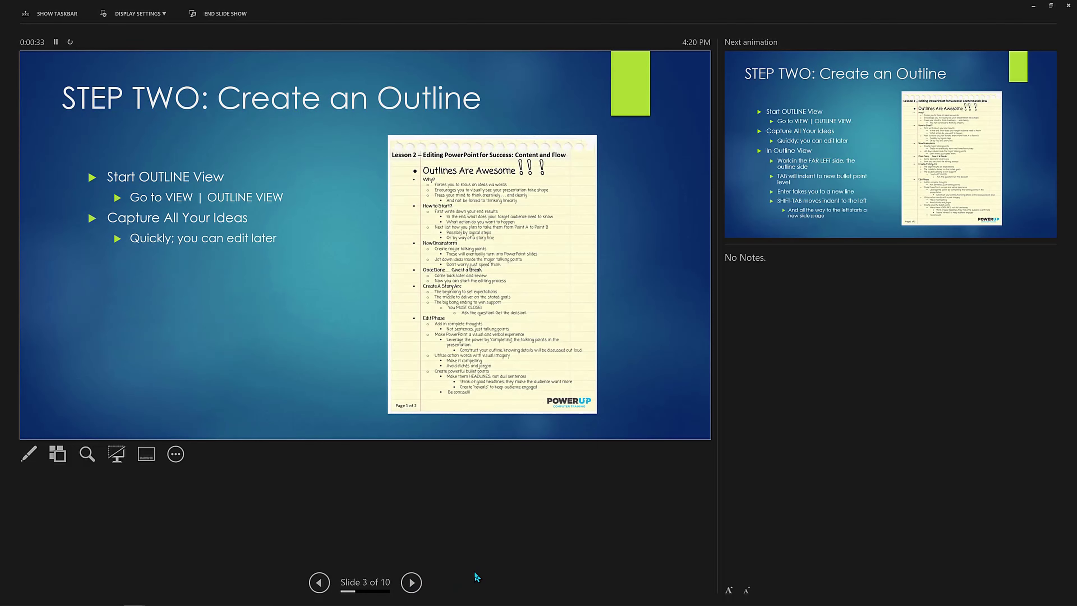
pyautogui.click(411, 582)
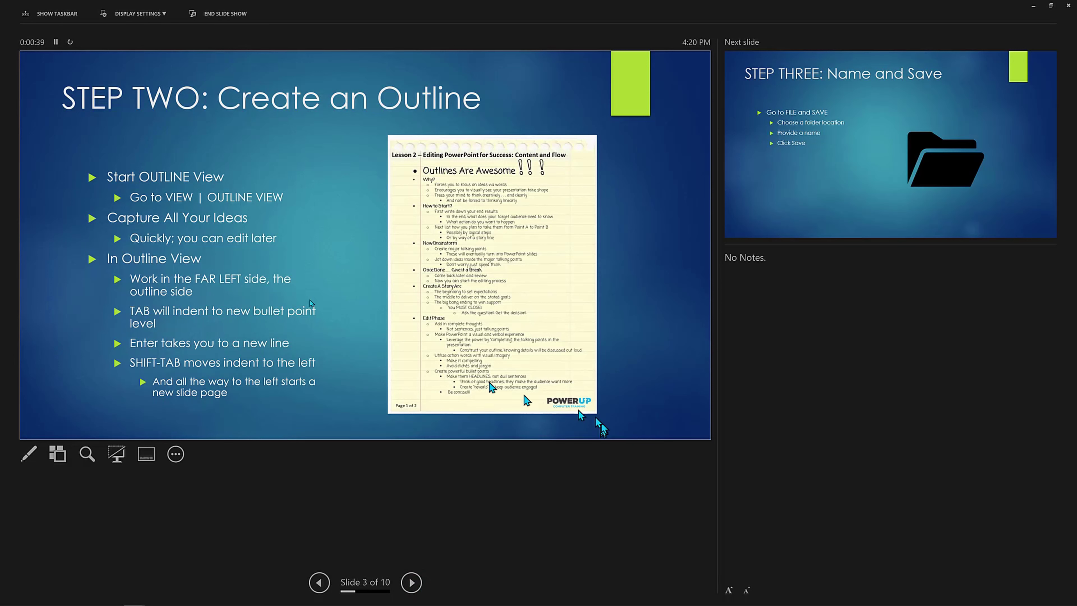
# Exit Presenter View back to Normal view on the STEP TWO slide.
pyautogui.click(240, 17)
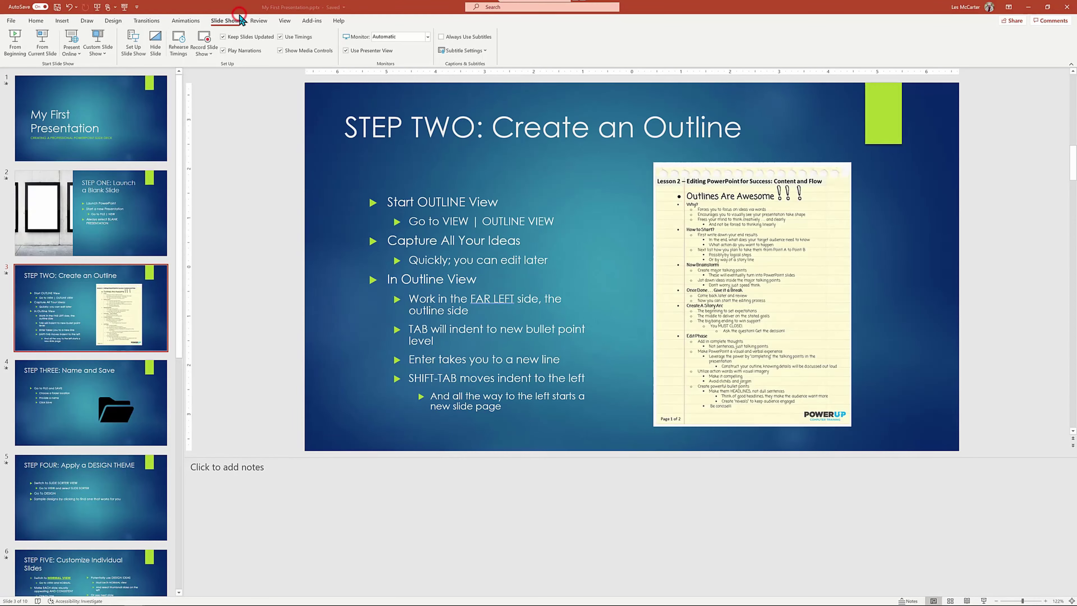